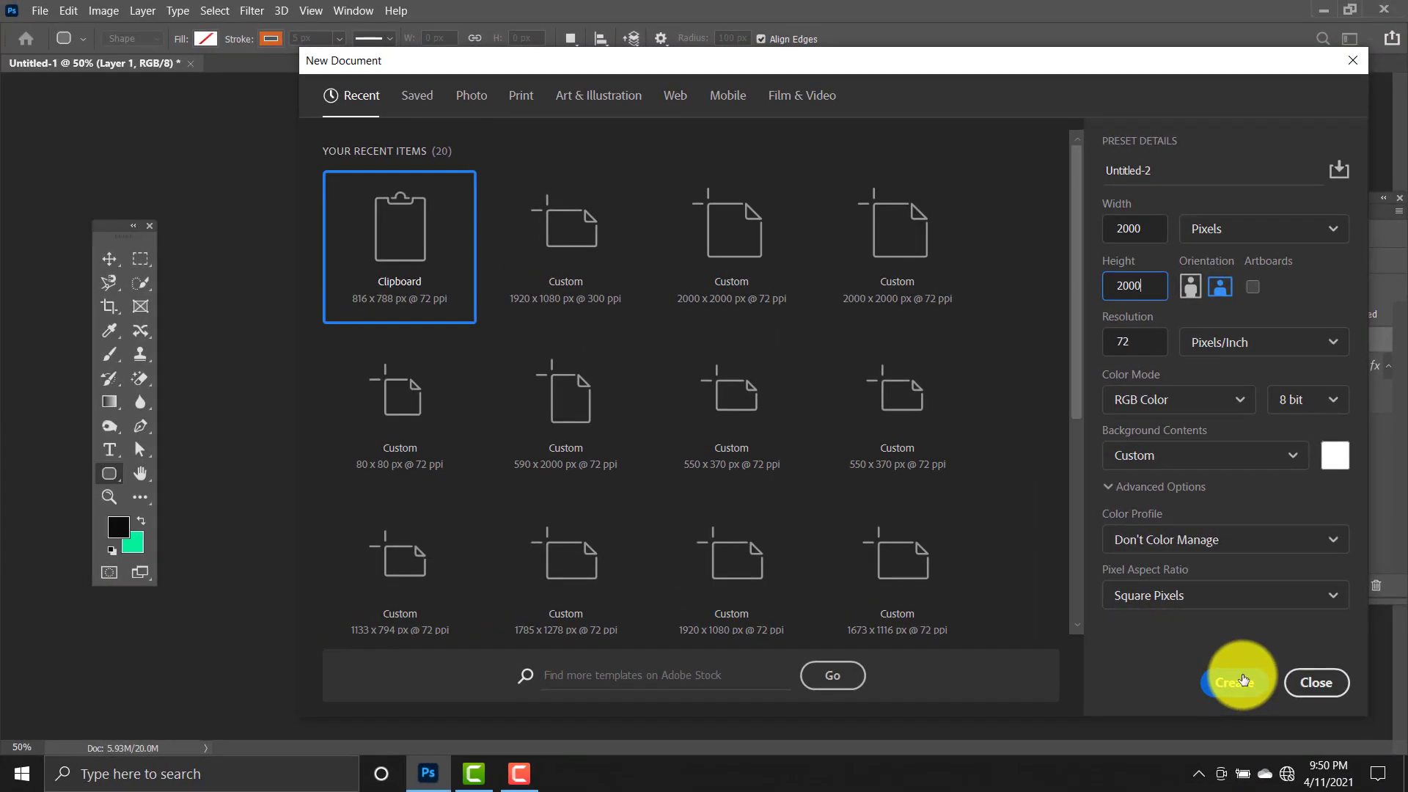
Create a 2000 × 2000 px document at 72 pixels/inch and draw a rectangle of about 1992 × 2048 px over the canvas.
{"action": "left_click", "coordinate": [1237, 686]}
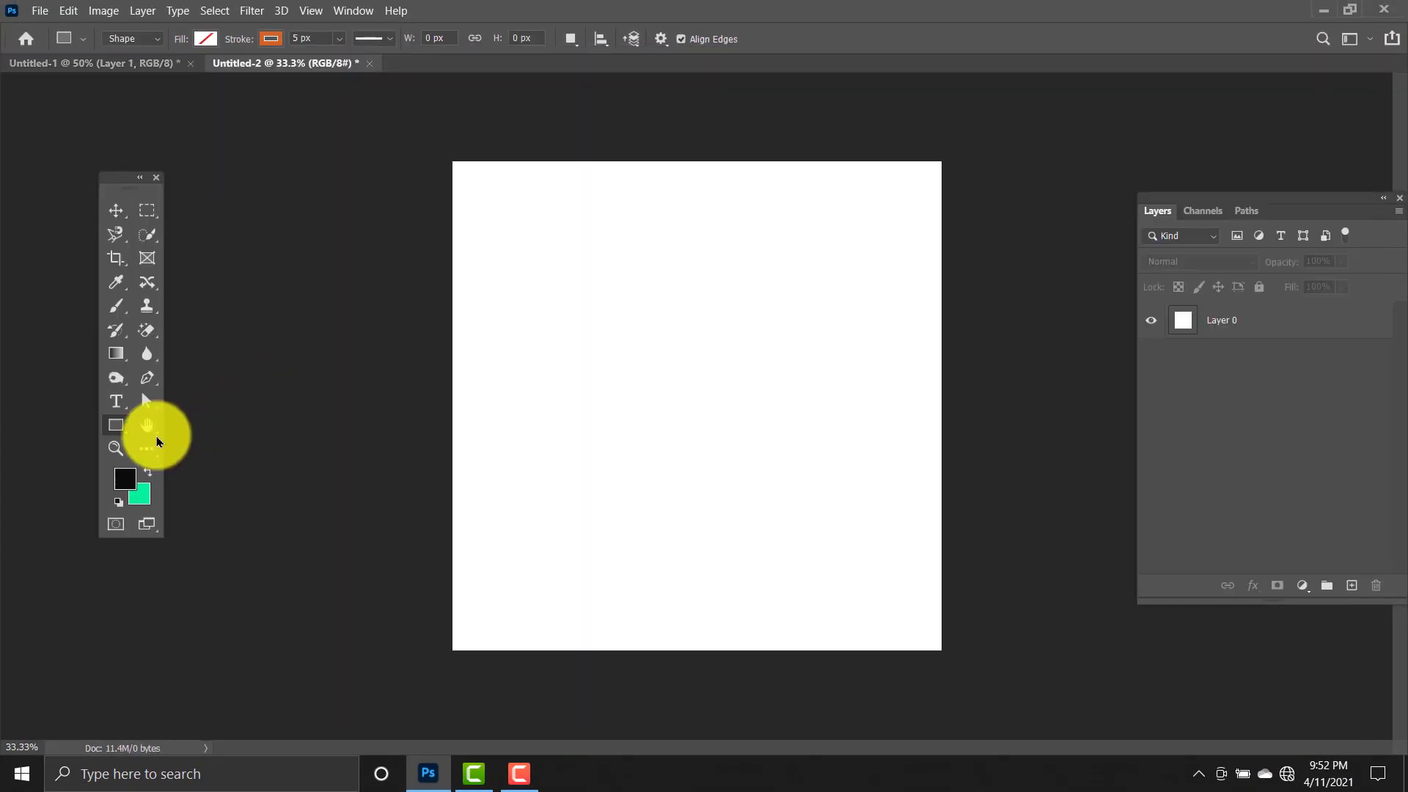
{"action": "right_click", "coordinate": [117, 426]}
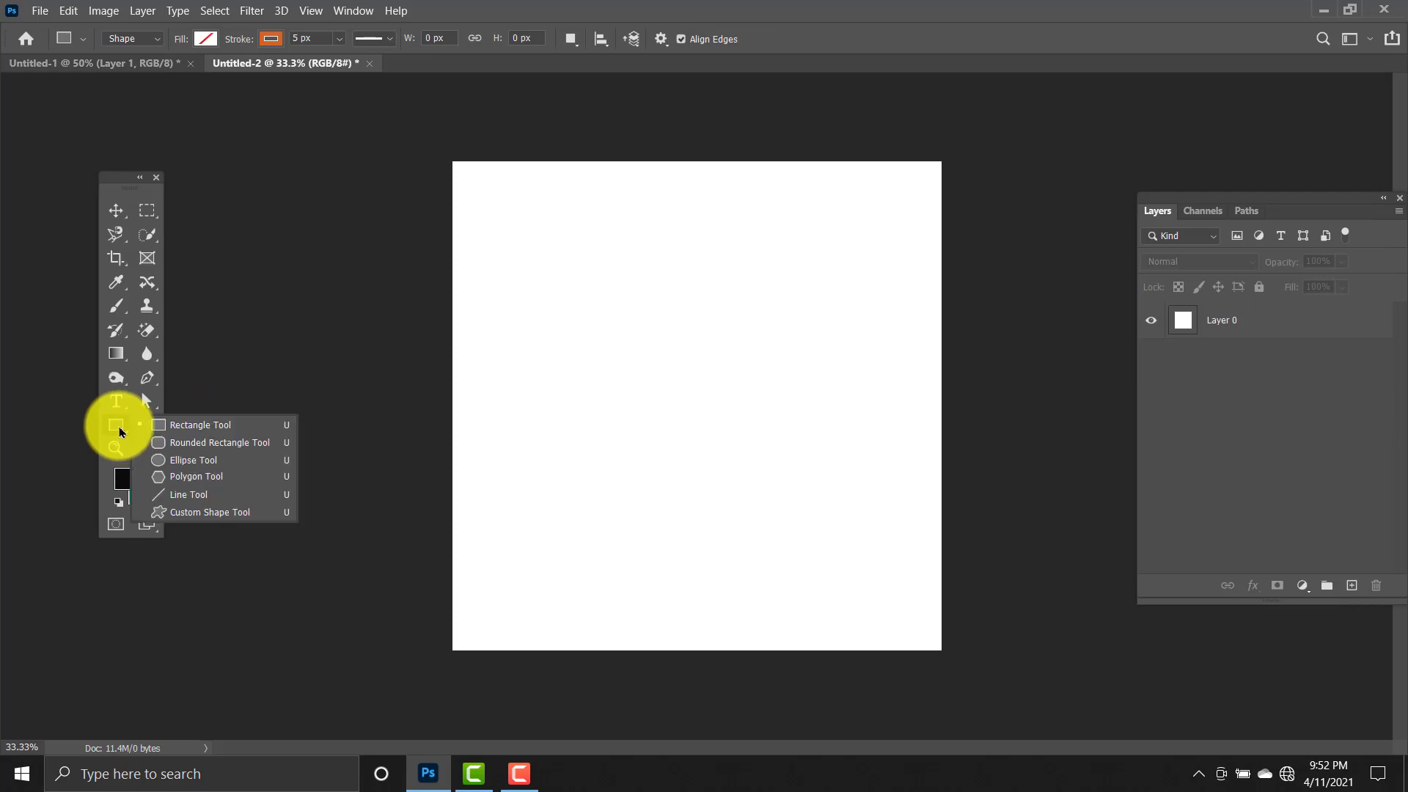
{"action": "left_click", "coordinate": [188, 425]}
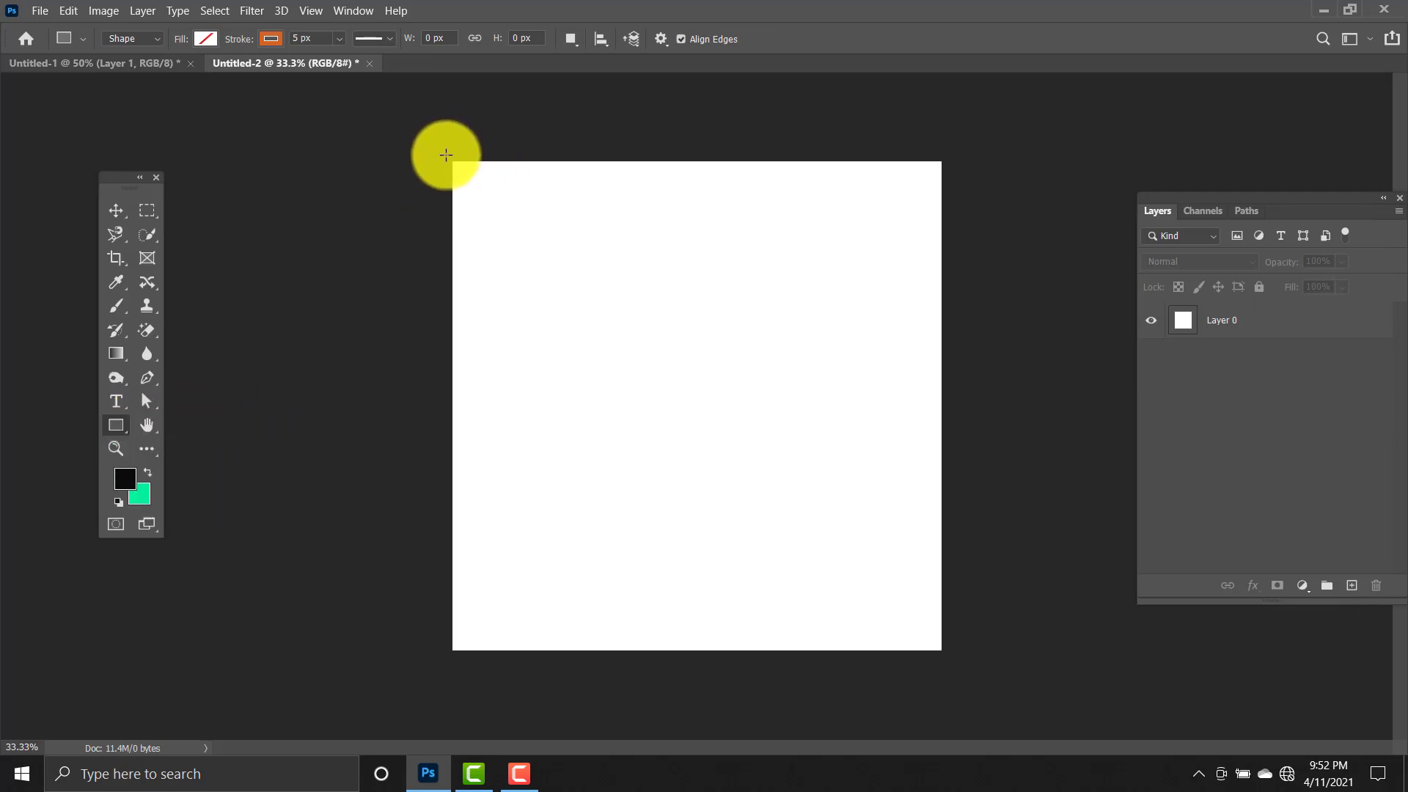
{"action": "left_click_drag", "start_coordinate": [446, 155], "coordinate": [933, 655]}
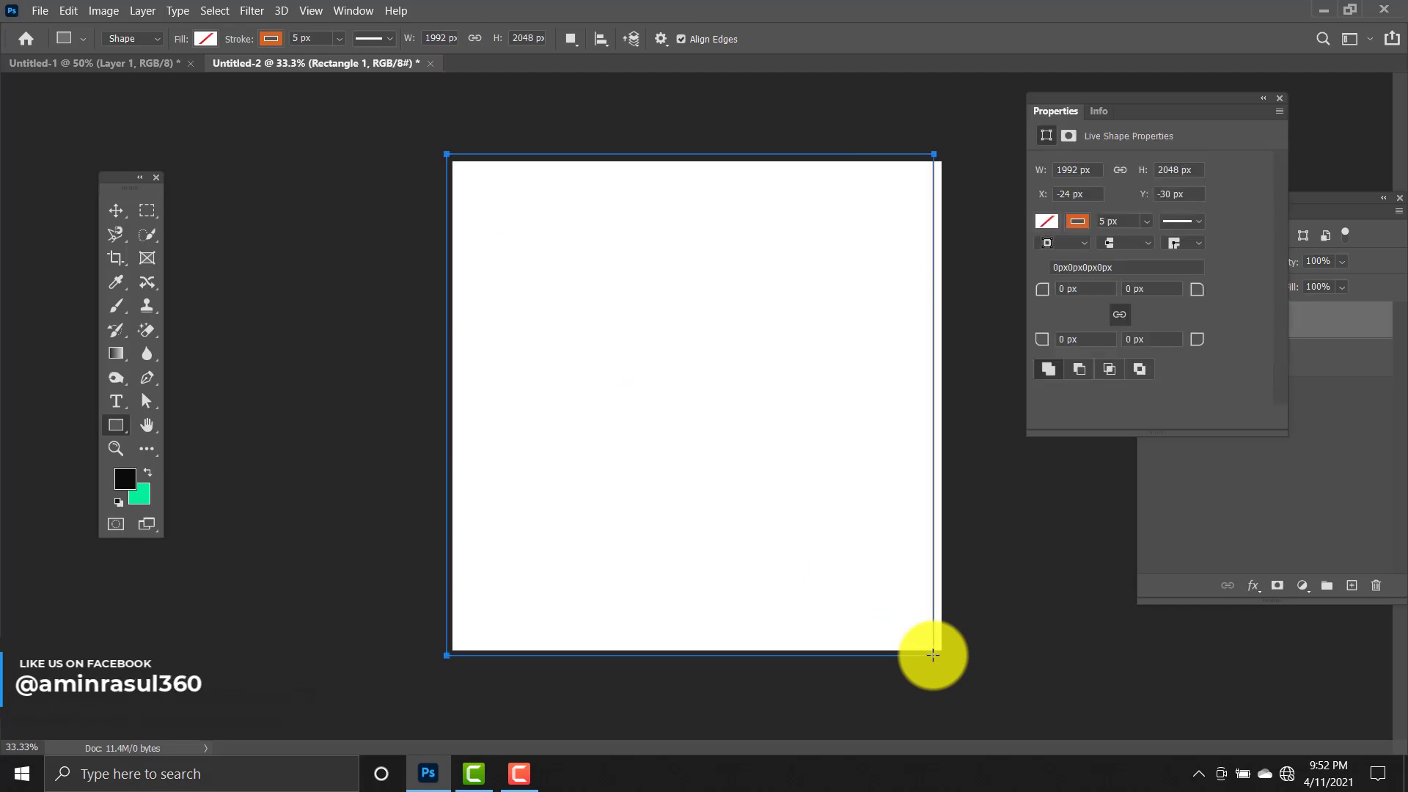
{"action": "left_click", "coordinate": [1279, 99]}
Transform the rectangle so its edges match the canvas exactly at 2000 × 2000 px.
{"action": "key", "text": "ctrl+t"}
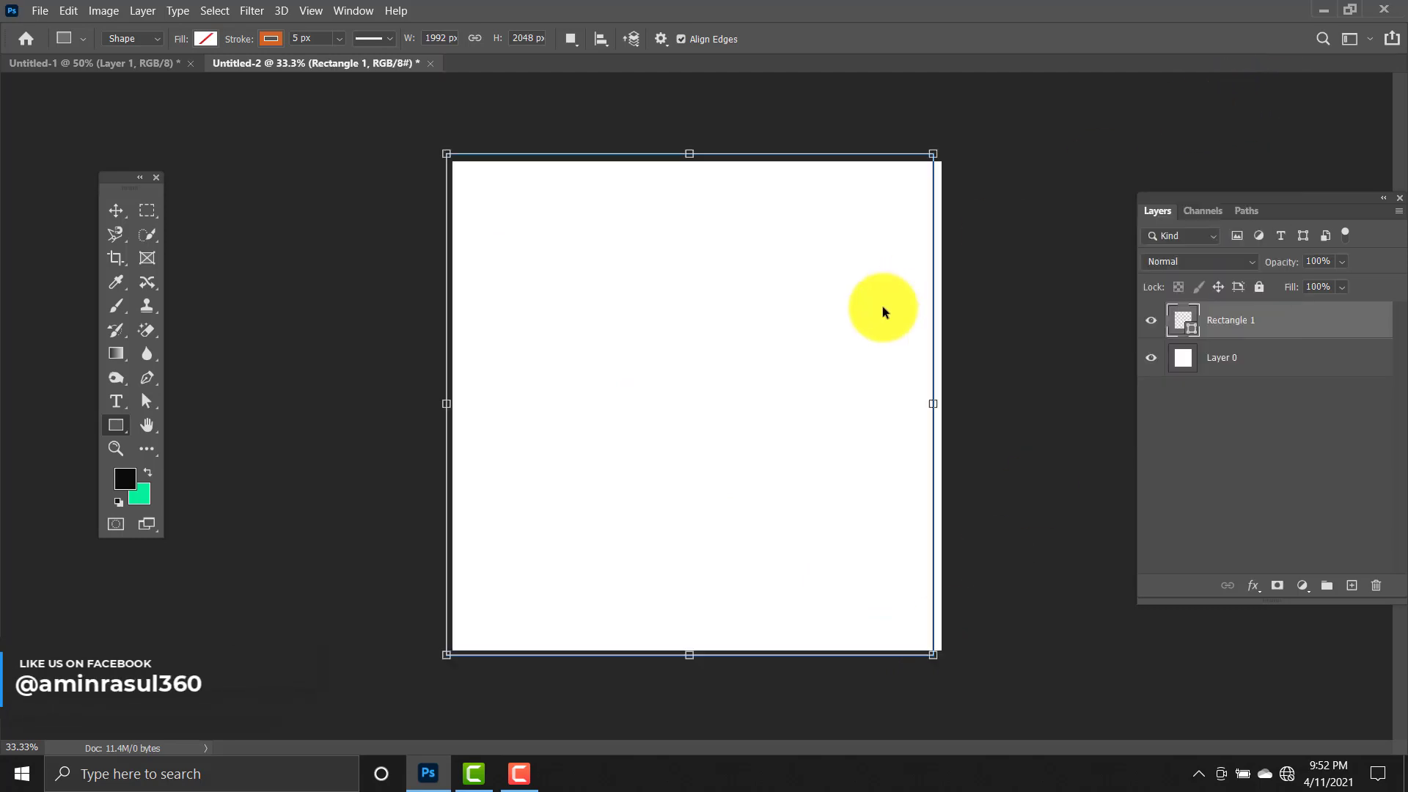
{"action": "left_click_drag", "start_coordinate": [930, 403], "coordinate": [940, 404]}
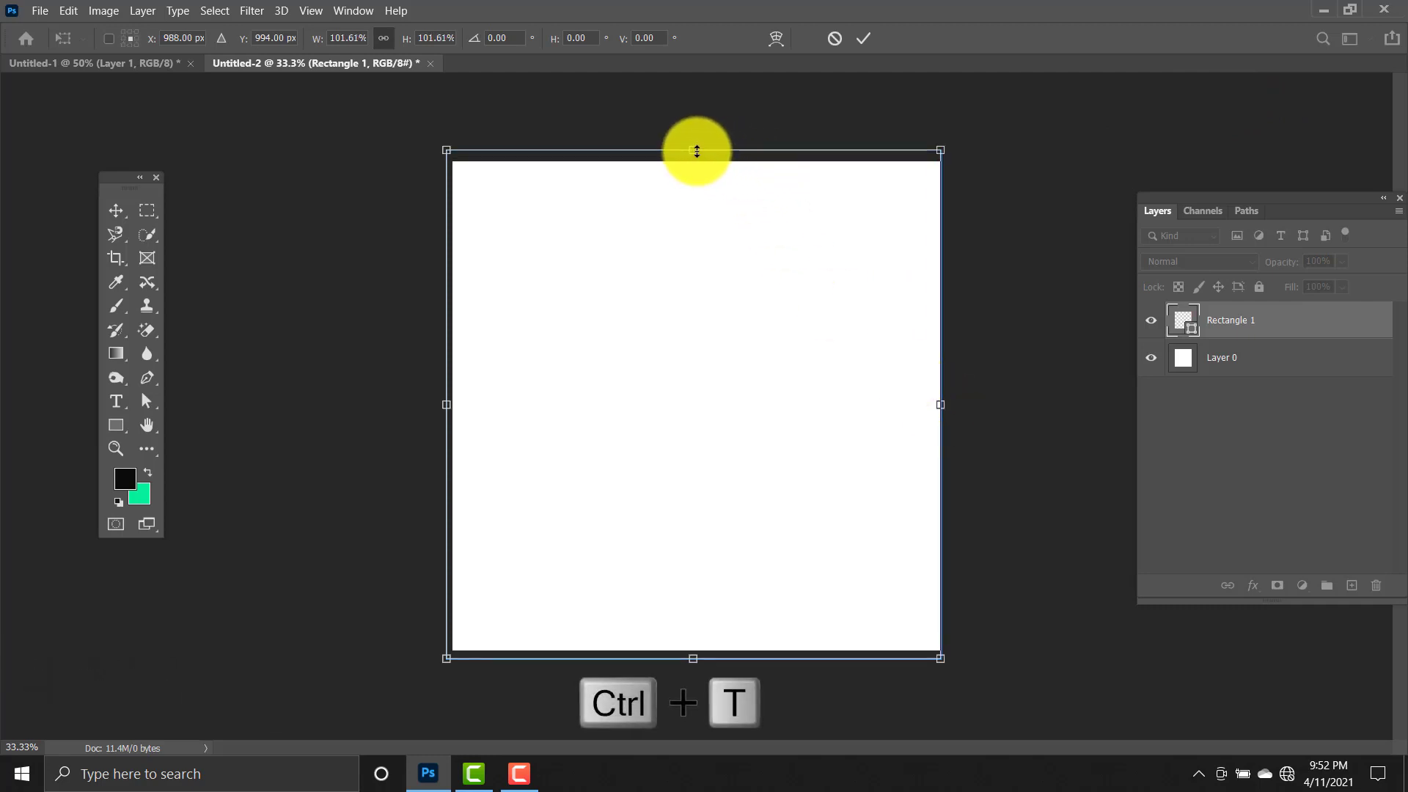
{"action": "left_click_drag", "start_coordinate": [697, 151], "coordinate": [693, 162]}
{"action": "left_click_drag", "start_coordinate": [446, 411], "coordinate": [449, 411]}
{"action": "left_click_drag", "start_coordinate": [701, 659], "coordinate": [701, 651]}
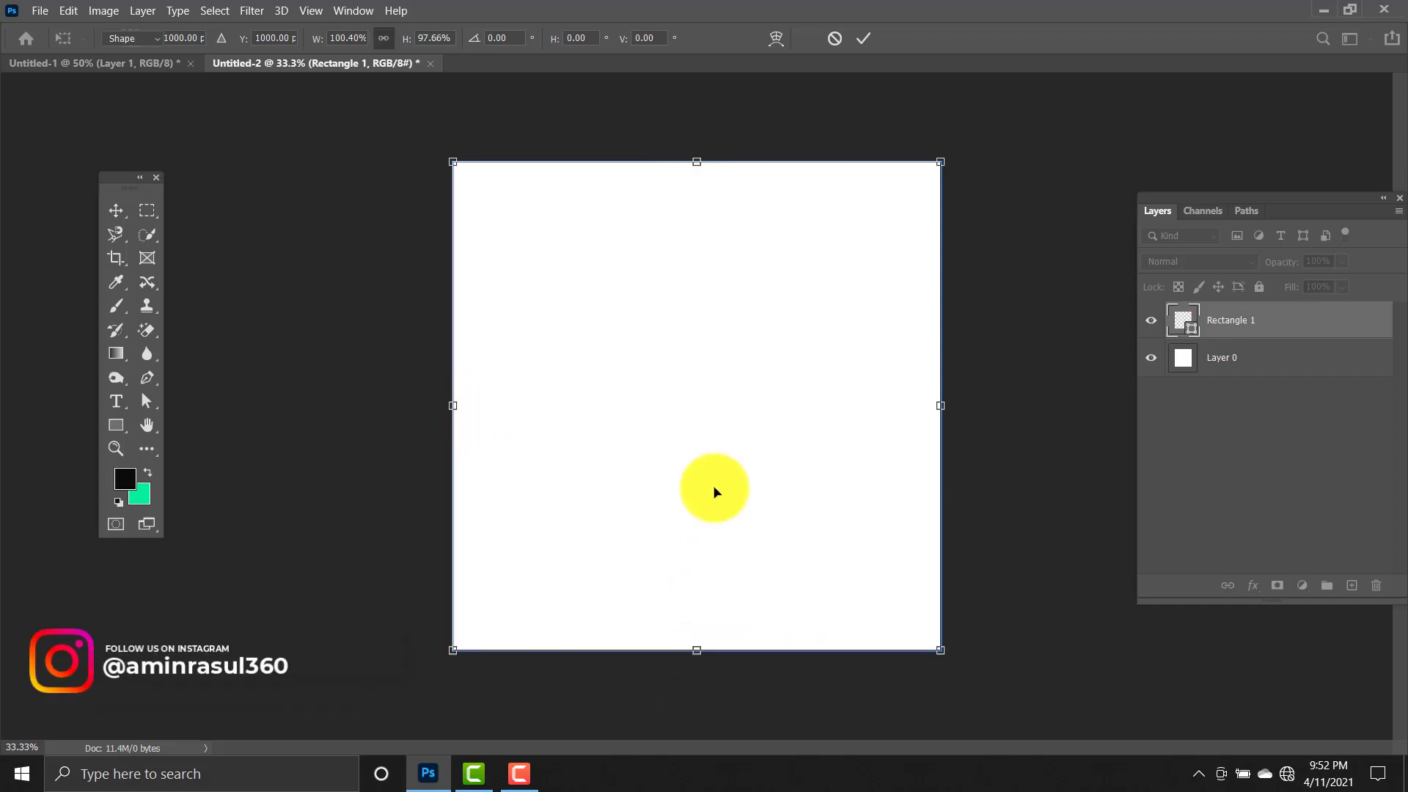
{"action": "key", "text": "Return"}
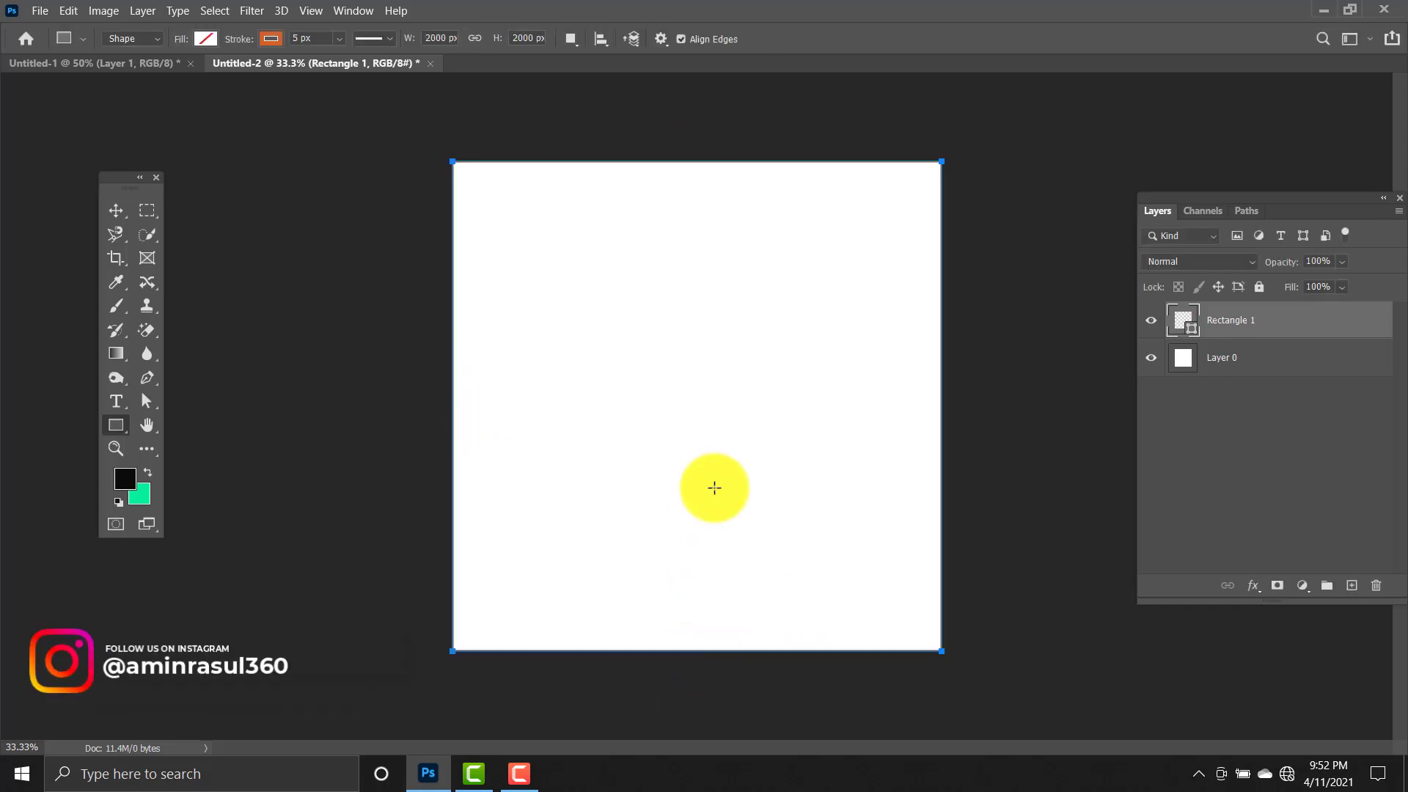
Remove the rectangle's stroke and give it an off-white fill.
{"action": "left_click", "coordinate": [284, 41]}
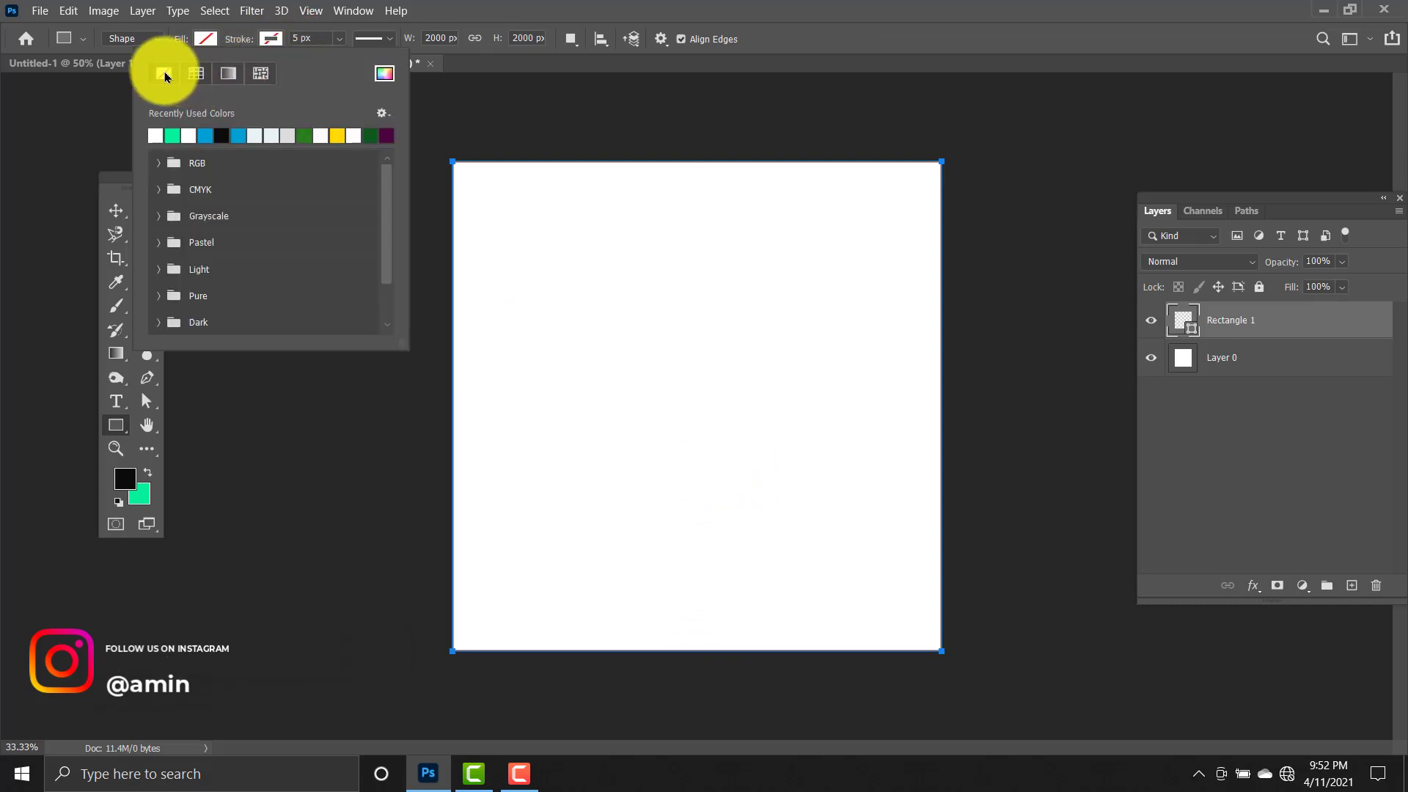
{"action": "left_click", "coordinate": [206, 38]}
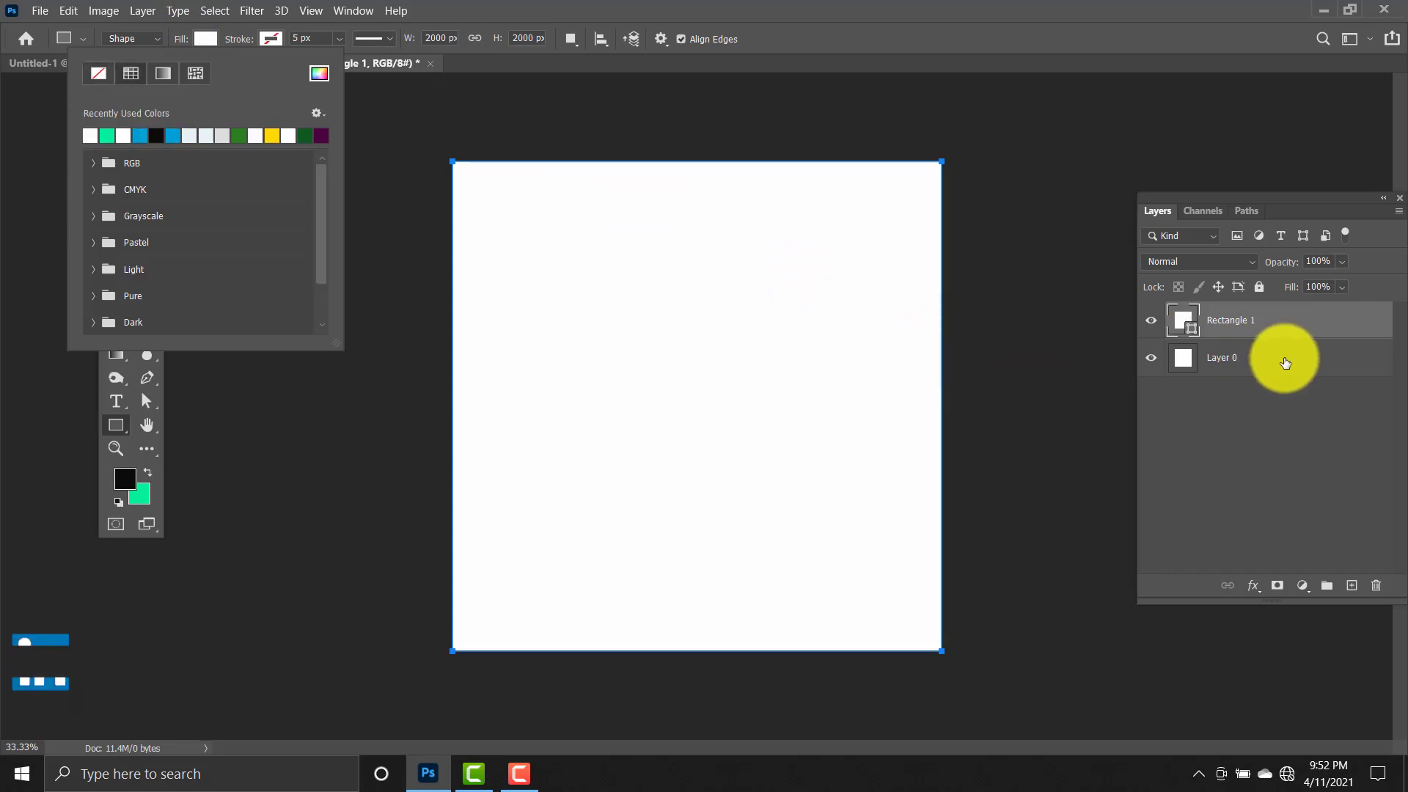
{"action": "left_click", "coordinate": [1253, 364]}
Group the rectangle with Layer 0, rename the group Background and lock it.
{"action": "left_click", "coordinate": [1253, 364]}
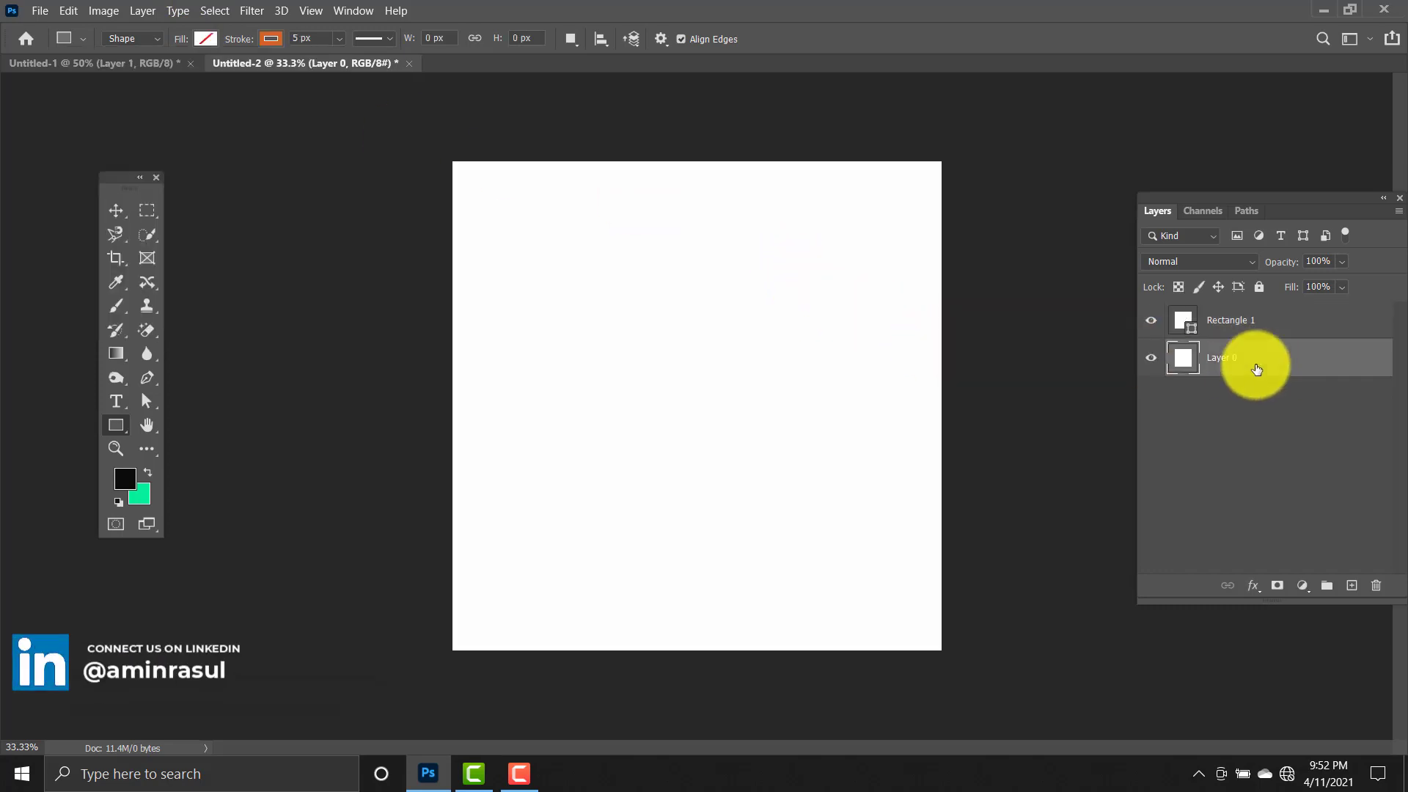
{"action": "left_click", "coordinate": [1231, 326]}
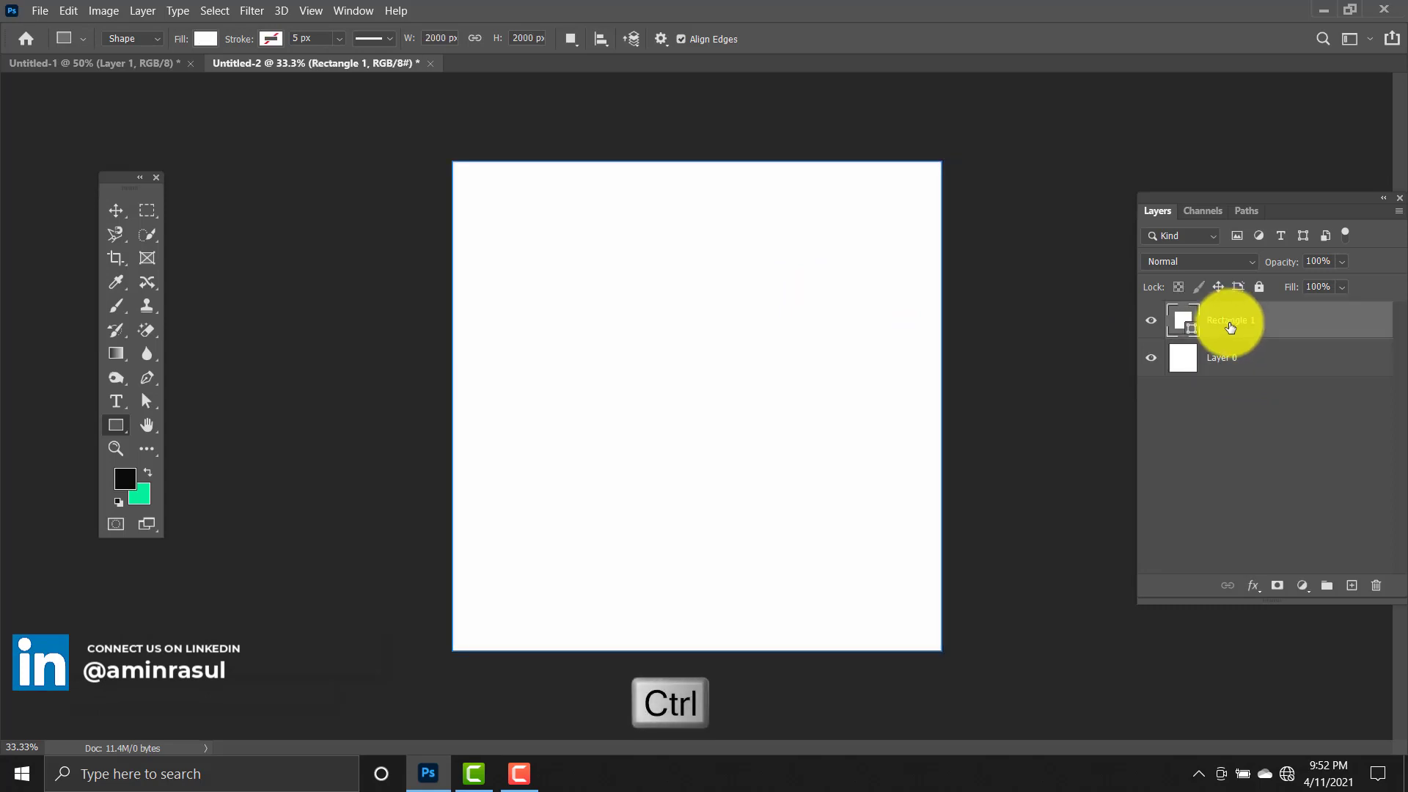
{"action": "left_click", "coordinate": [1258, 358], "text": "ctrl"}
{"action": "key", "text": "ctrl+g"}
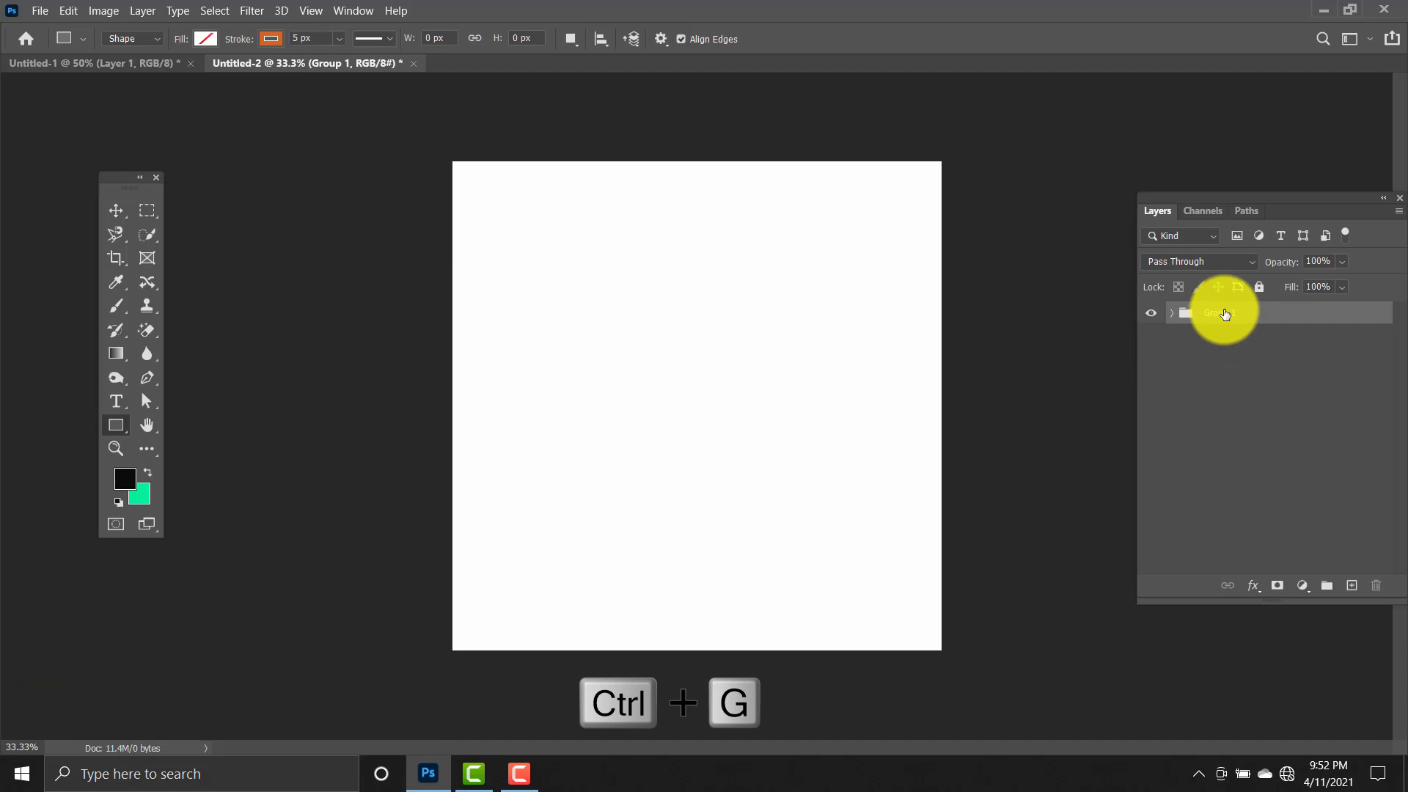
{"action": "double_click", "coordinate": [1224, 314]}
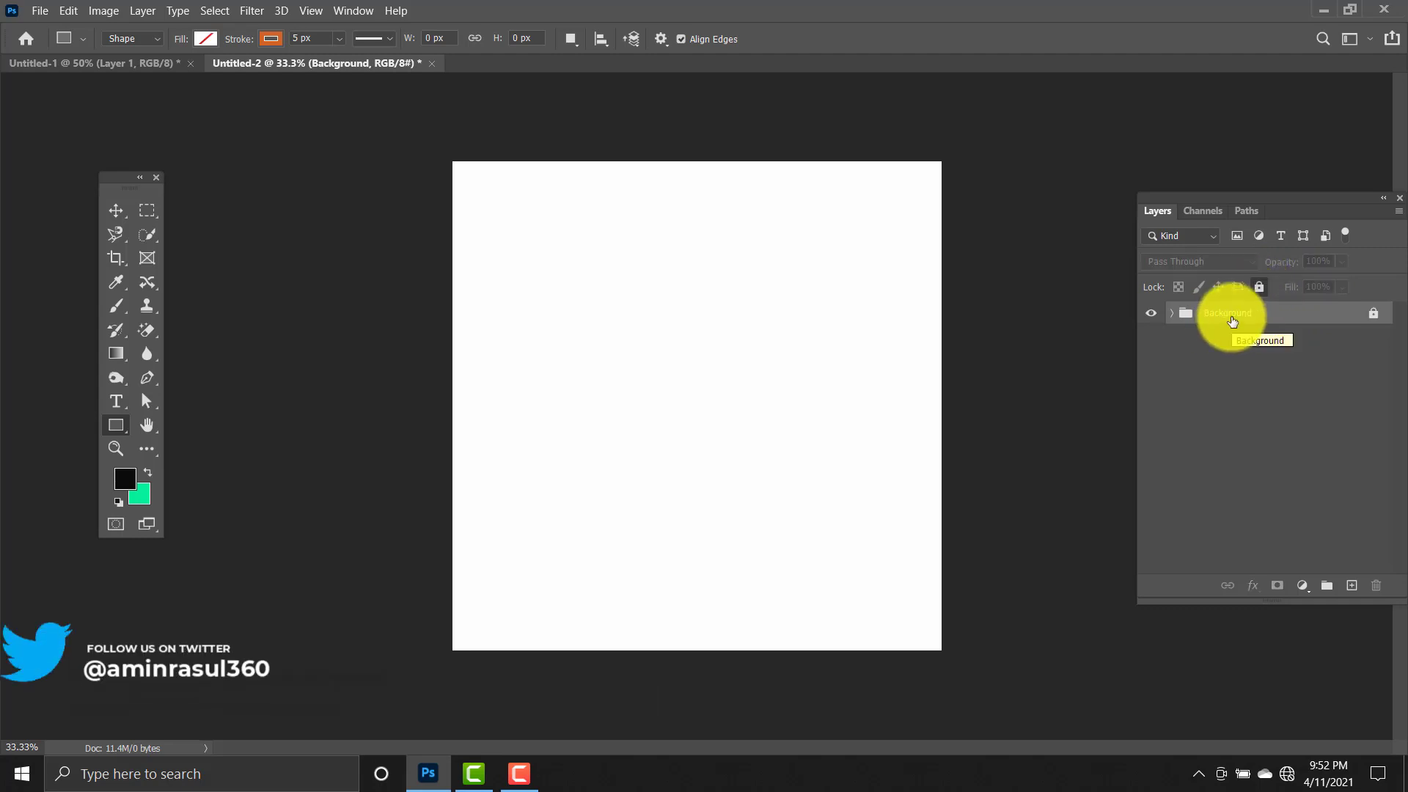
Draw a tall rounded rectangle of about 607 × 2221 px, extending beyond the canvas's upper and lower edges just right of its center.
{"action": "right_click", "coordinate": [116, 428]}
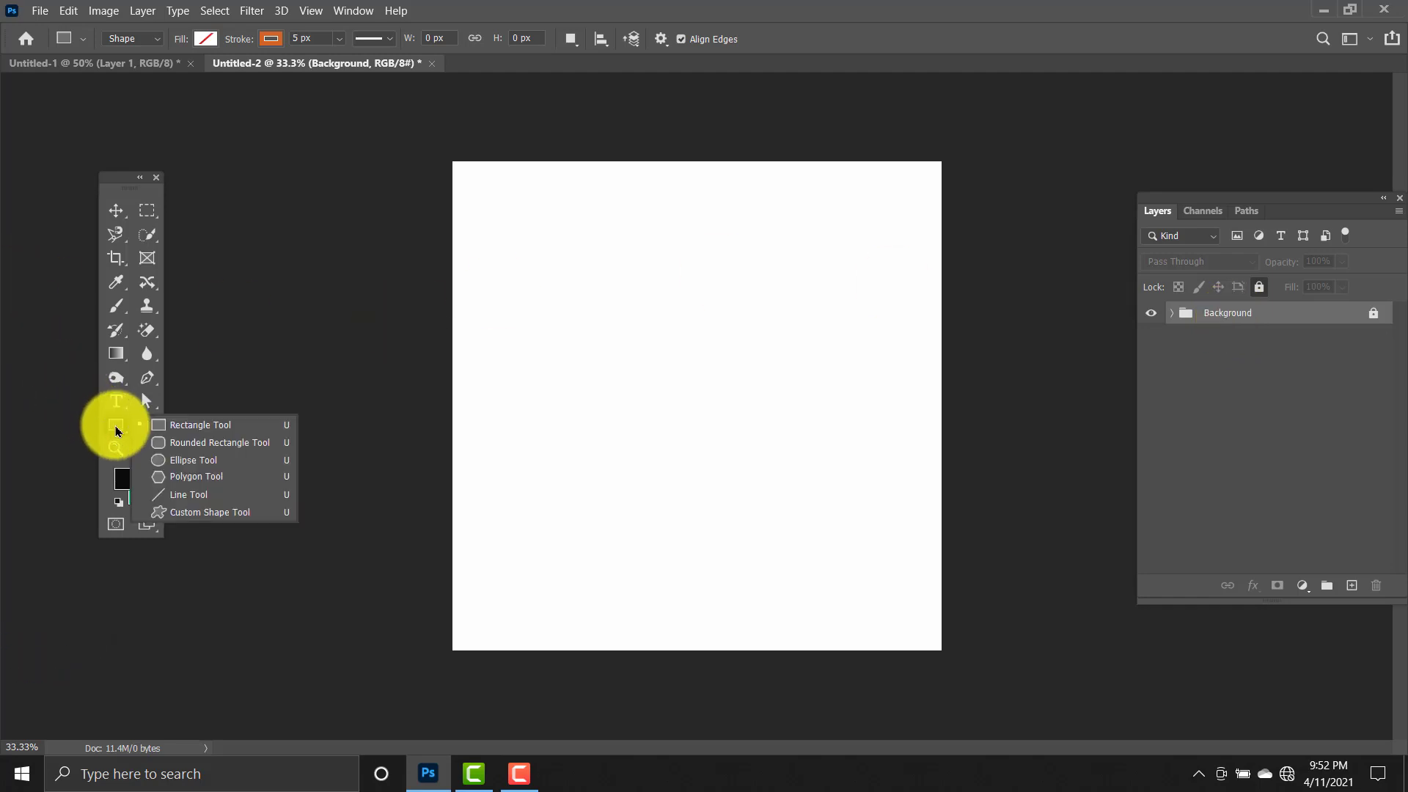
{"action": "left_click", "coordinate": [195, 442]}
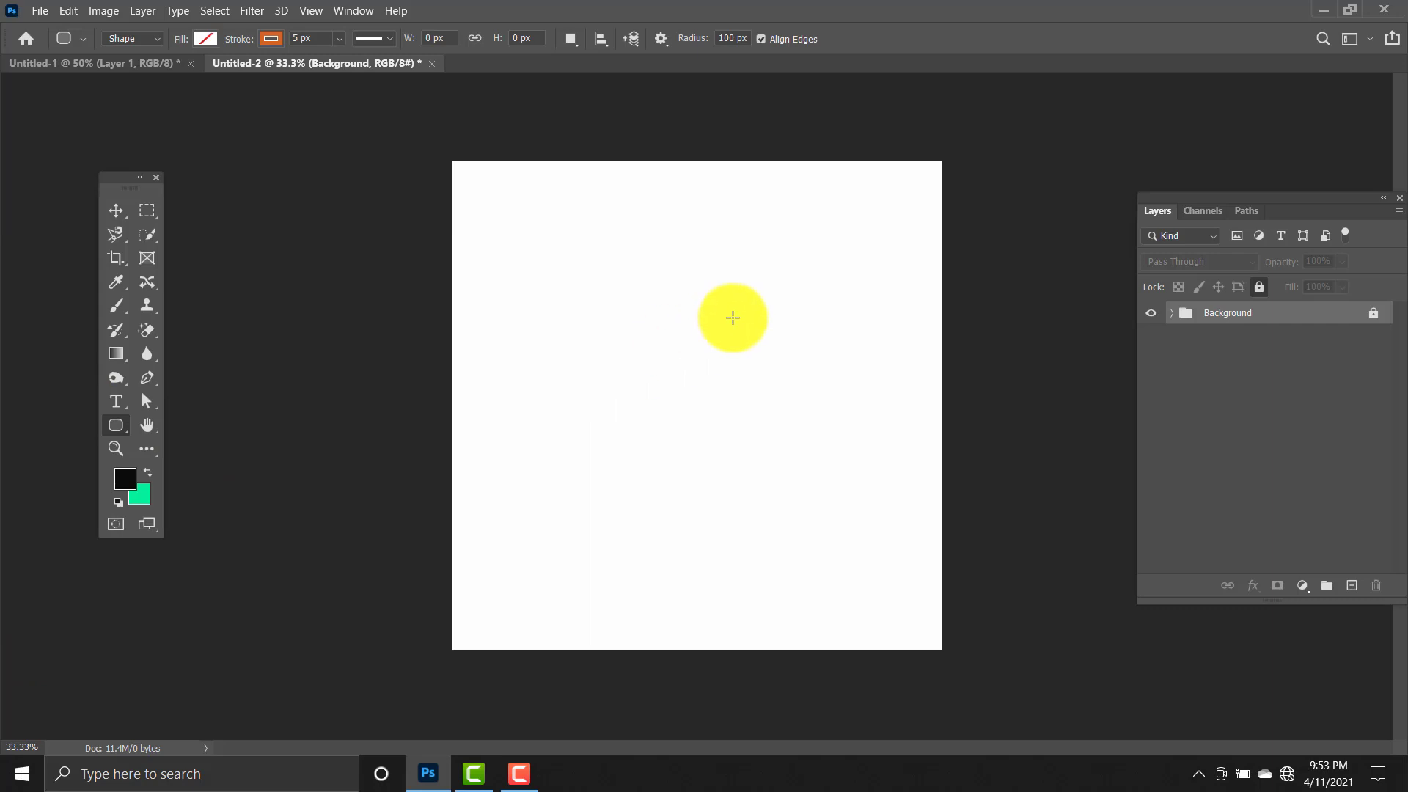
{"action": "mouse_move", "coordinate": [685, 126]}
{"action": "left_mouse_down"}
{"action": "mouse_move", "coordinate": [861, 531]}
{"action": "mouse_move", "coordinate": [940, 643]}
{"action": "mouse_move", "coordinate": [824, 647]}
{"action": "mouse_move", "coordinate": [833, 668]}
{"action": "left_mouse_up"}
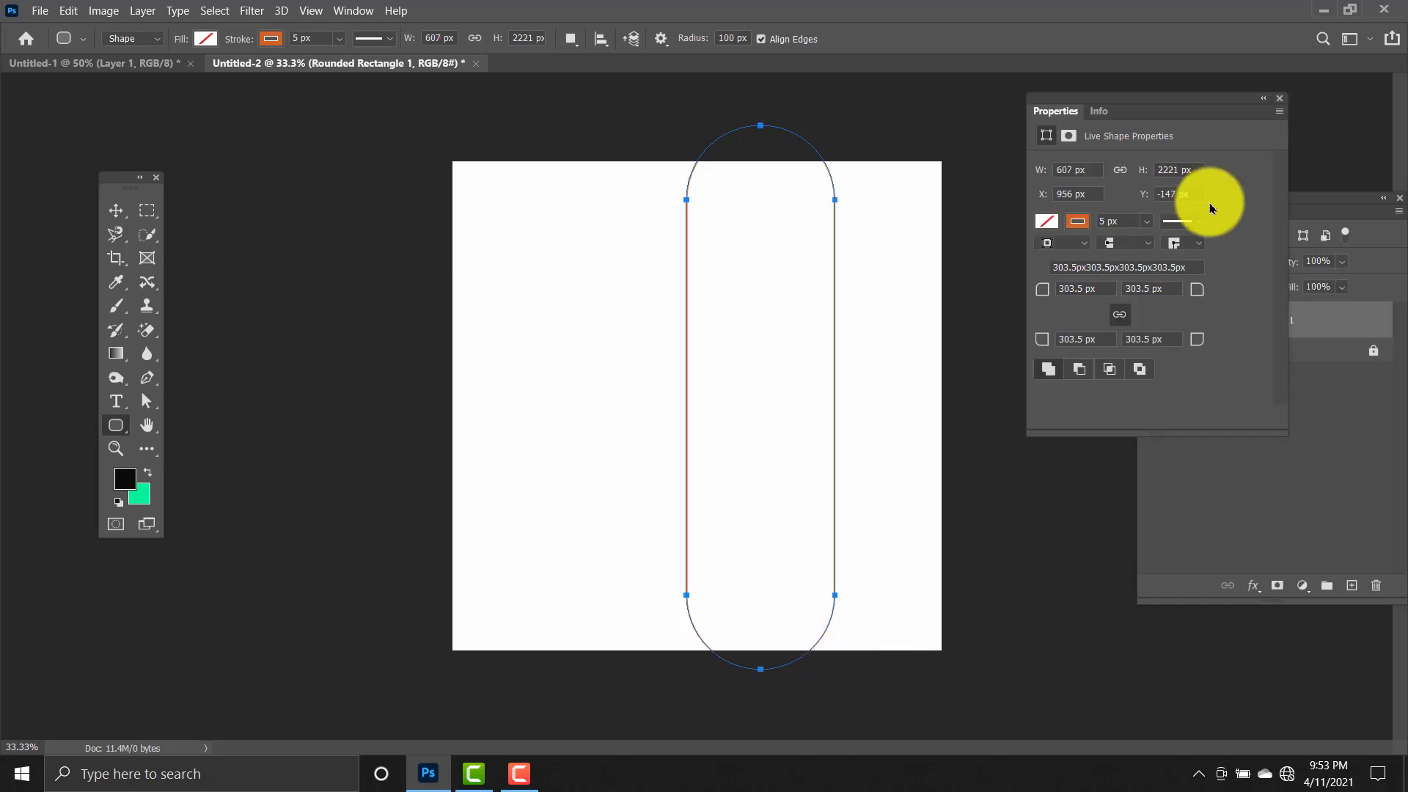
{"action": "left_click", "coordinate": [1280, 105]}
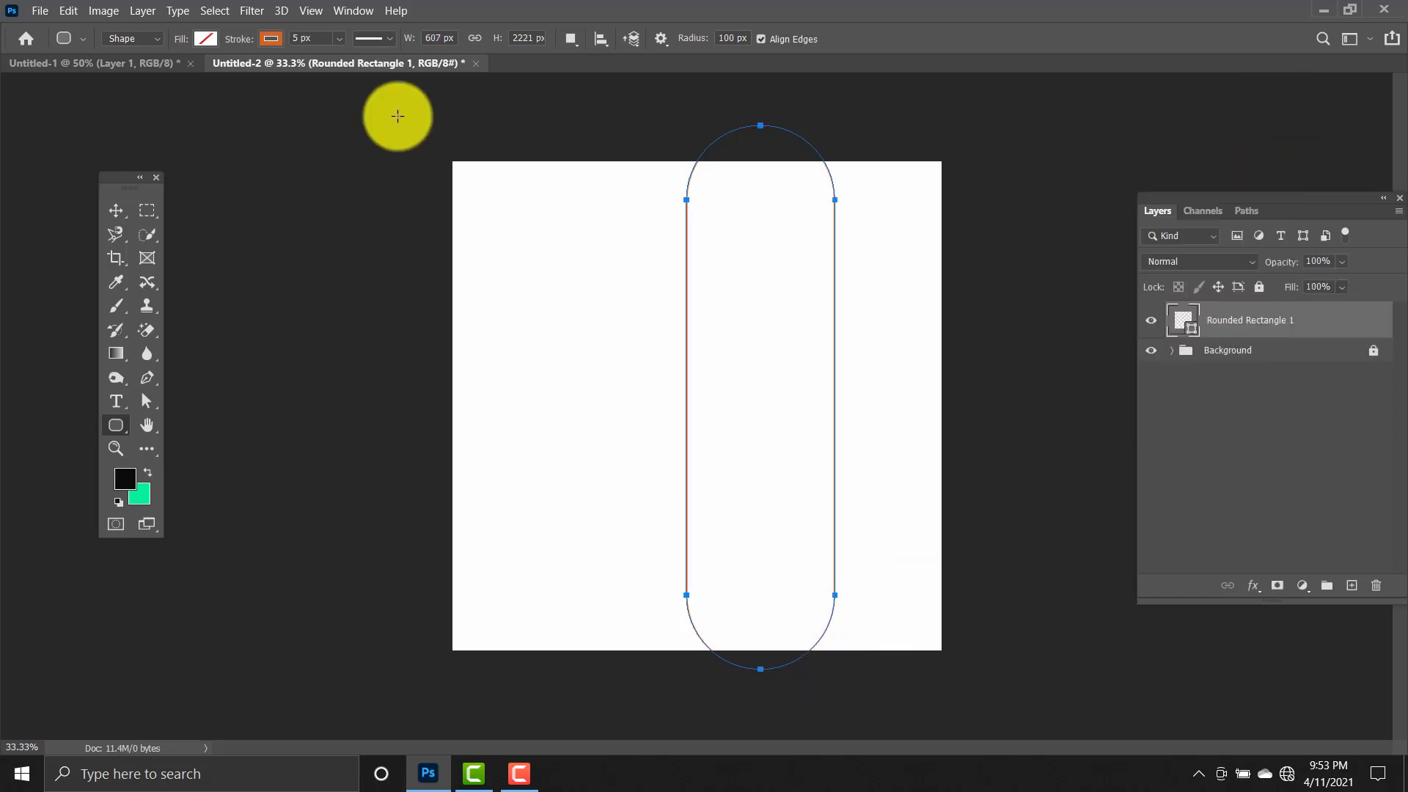
Remove the rounded rectangle's stroke and fill it with the blue color #009fd6.
{"action": "left_click", "coordinate": [271, 38]}
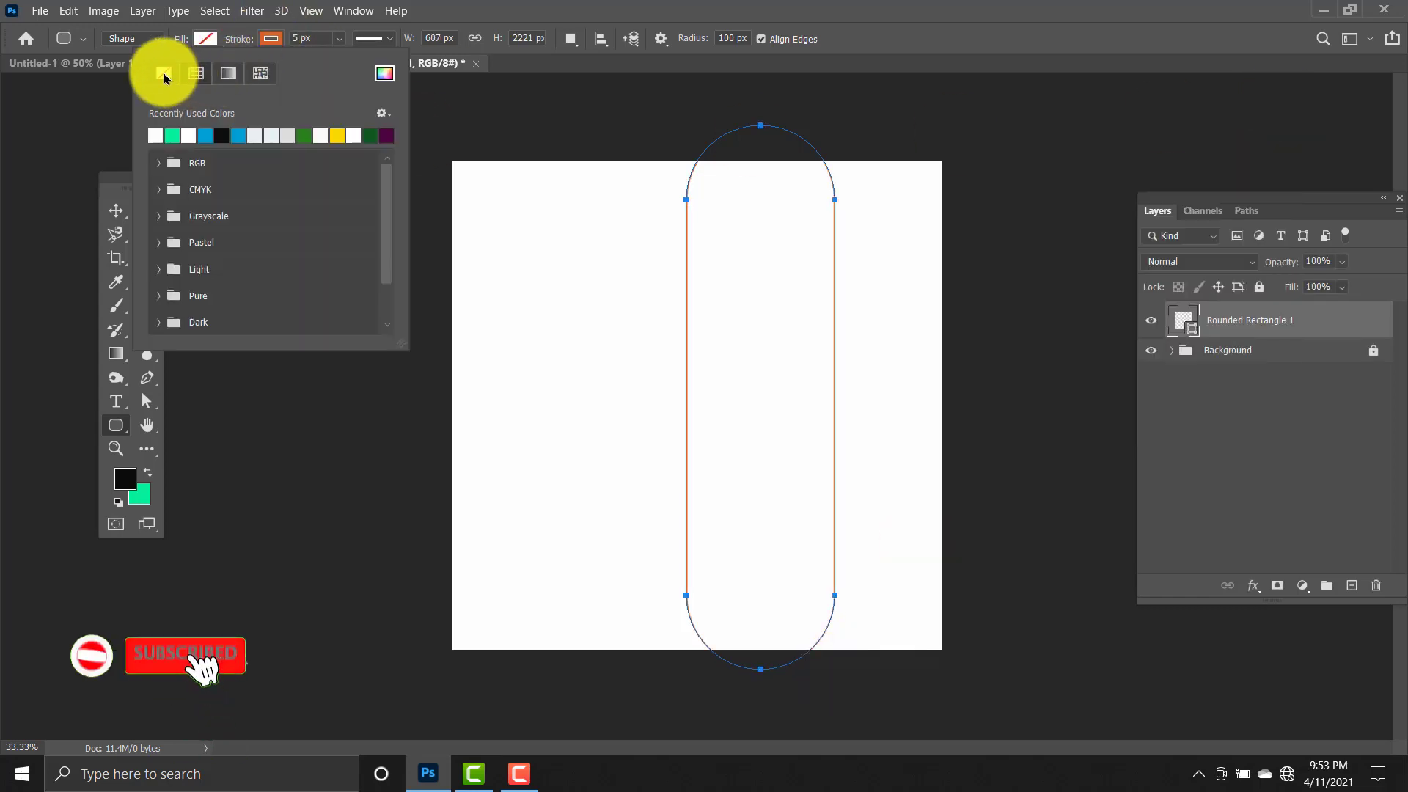
{"action": "left_click", "coordinate": [163, 73]}
{"action": "left_click", "coordinate": [205, 38]}
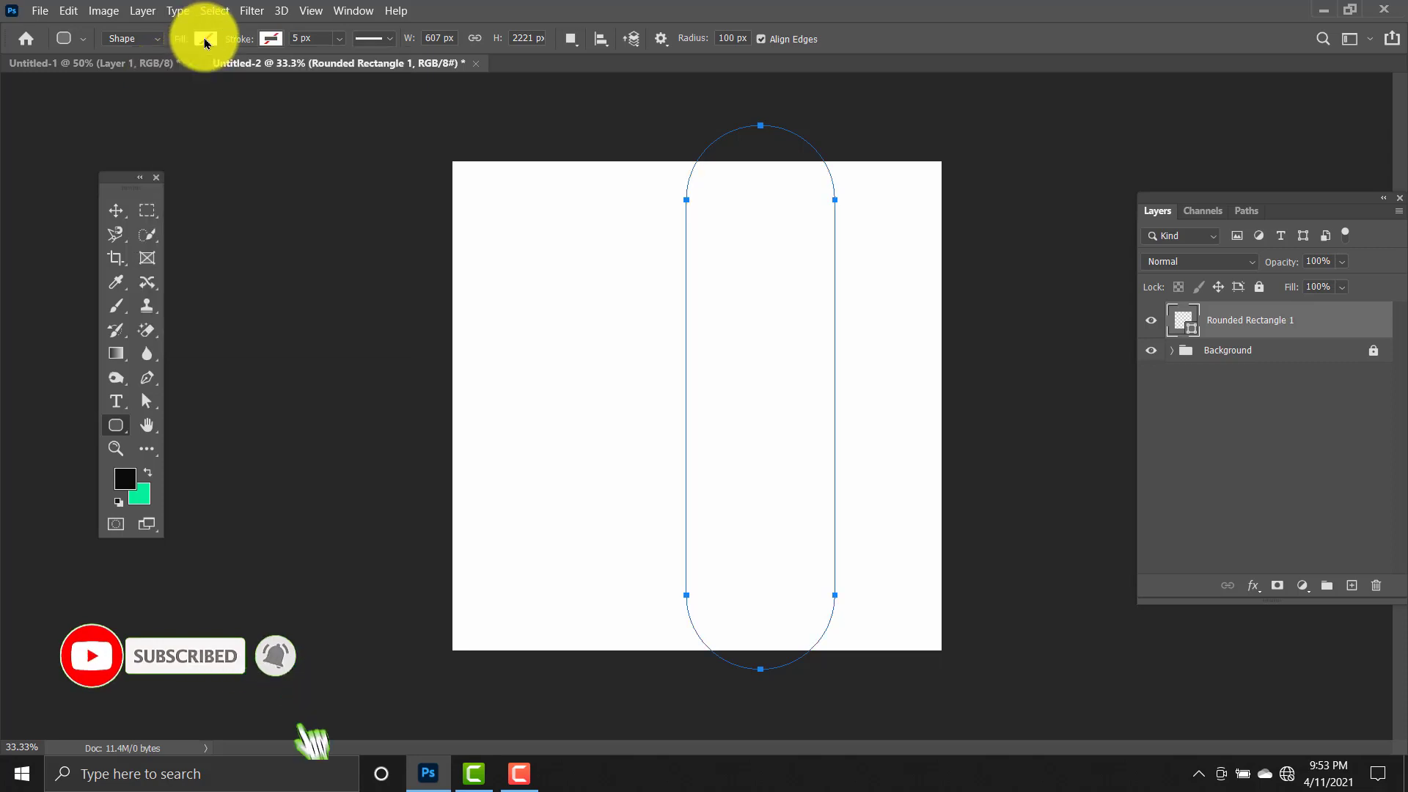
{"action": "left_click", "coordinate": [205, 38]}
{"action": "left_click", "coordinate": [143, 134]}
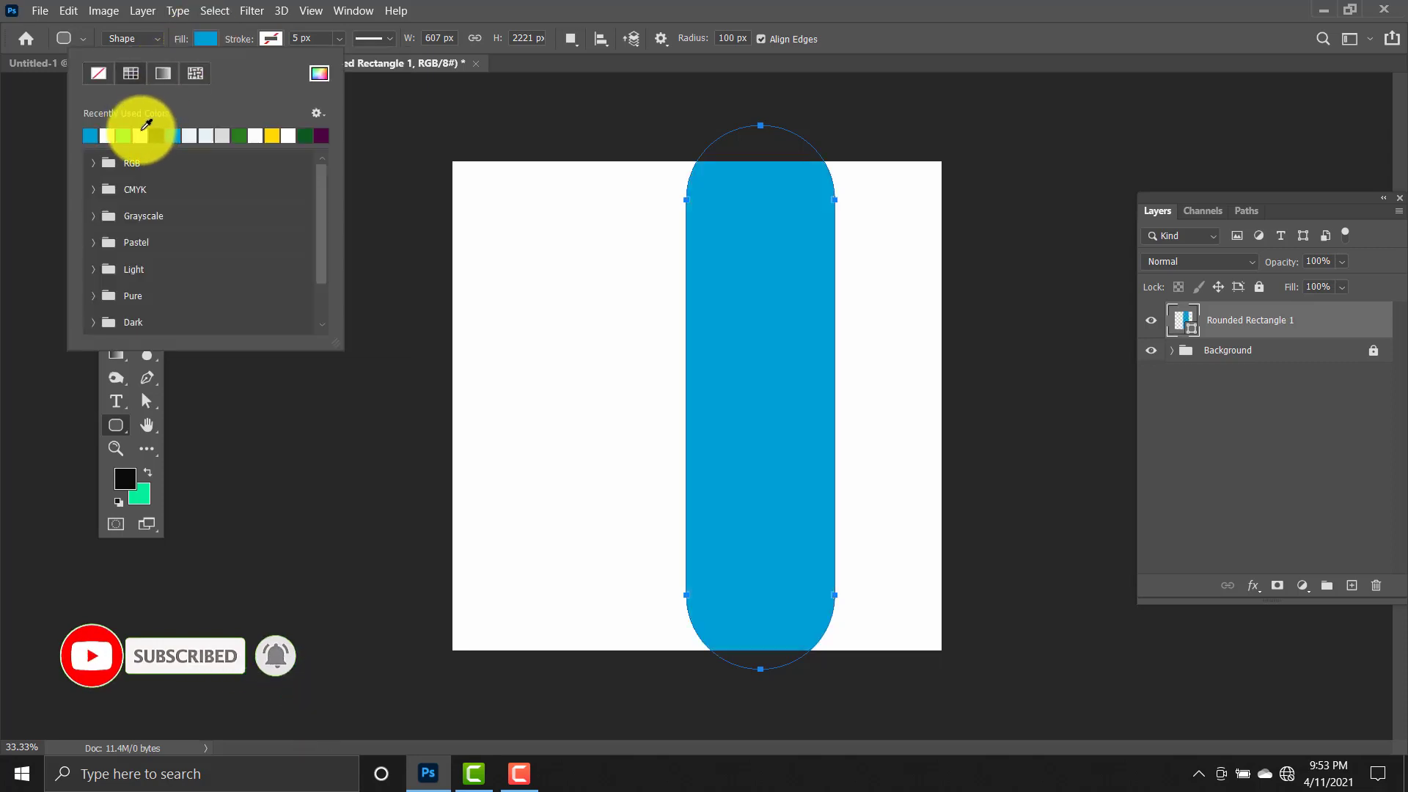
{"action": "left_click", "coordinate": [207, 43]}
{"action": "left_click", "coordinate": [208, 42]}
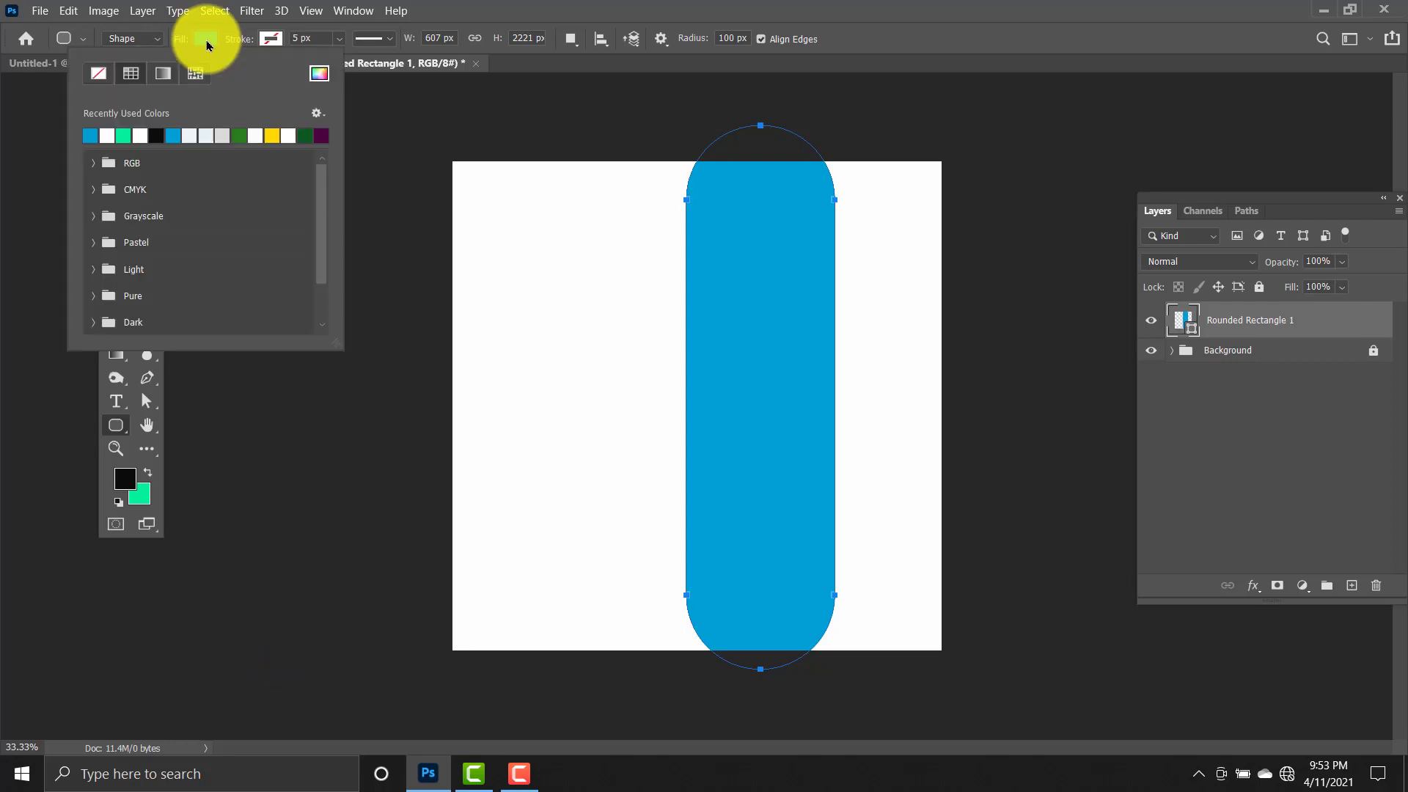
{"action": "left_click", "coordinate": [320, 72]}
{"action": "double_click", "coordinate": [1249, 546]}
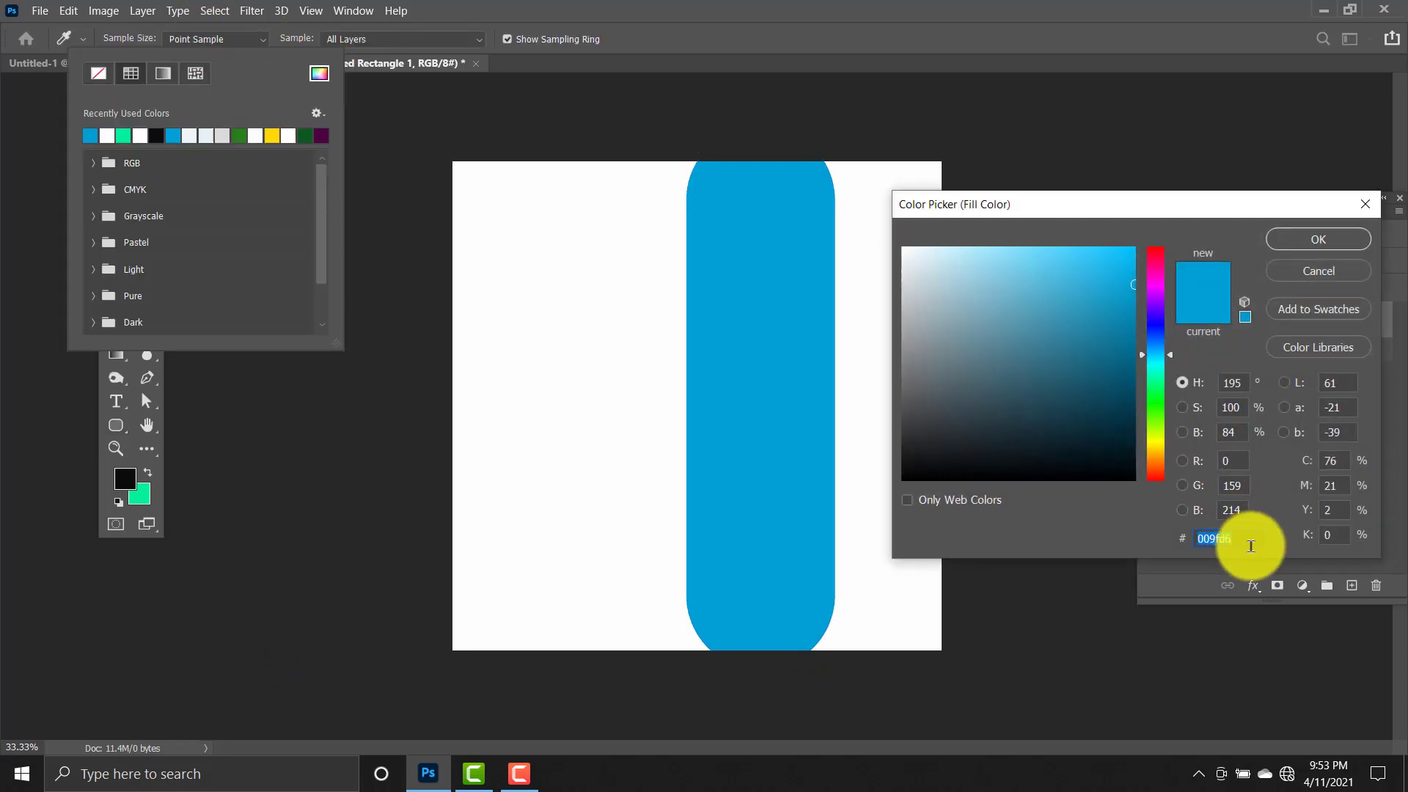
{"action": "left_click_drag", "start_coordinate": [1253, 543], "coordinate": [1150, 547]}
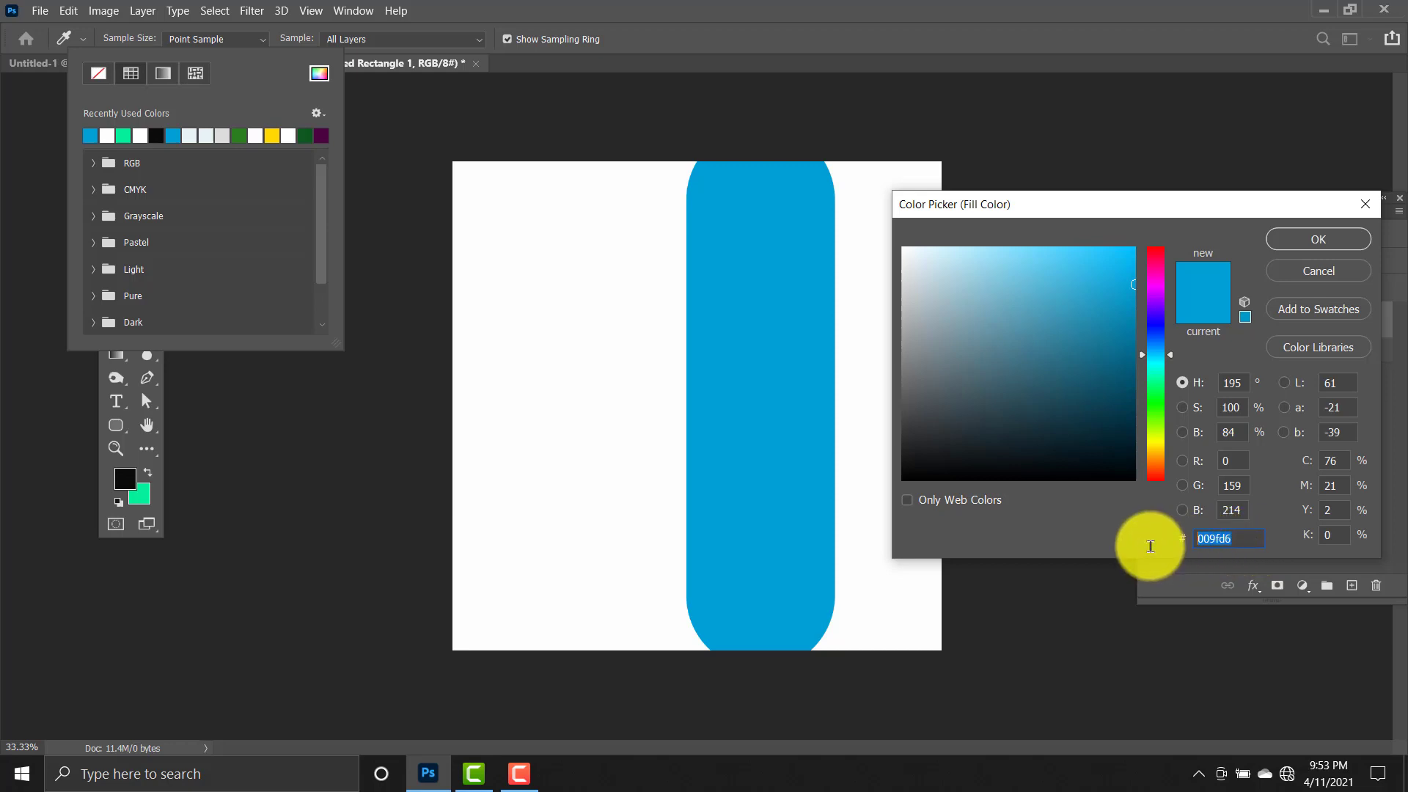
{"action": "left_click", "coordinate": [1305, 239]}
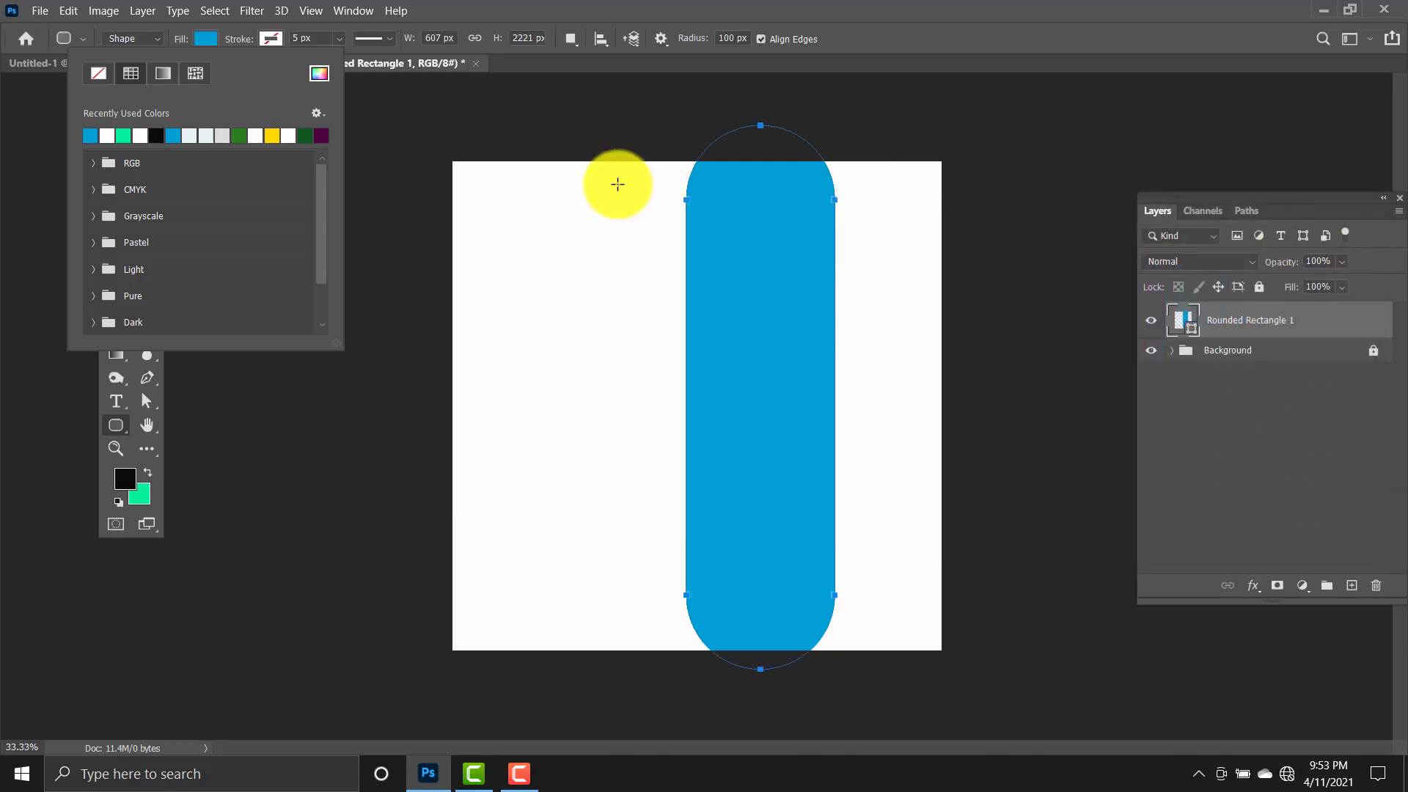
Rotate the blue rounded rectangle about 46.6°, scale it to 117% and place it diagonally across the canvas's upper-right corner, then deselect it.
{"action": "key", "text": "v"}
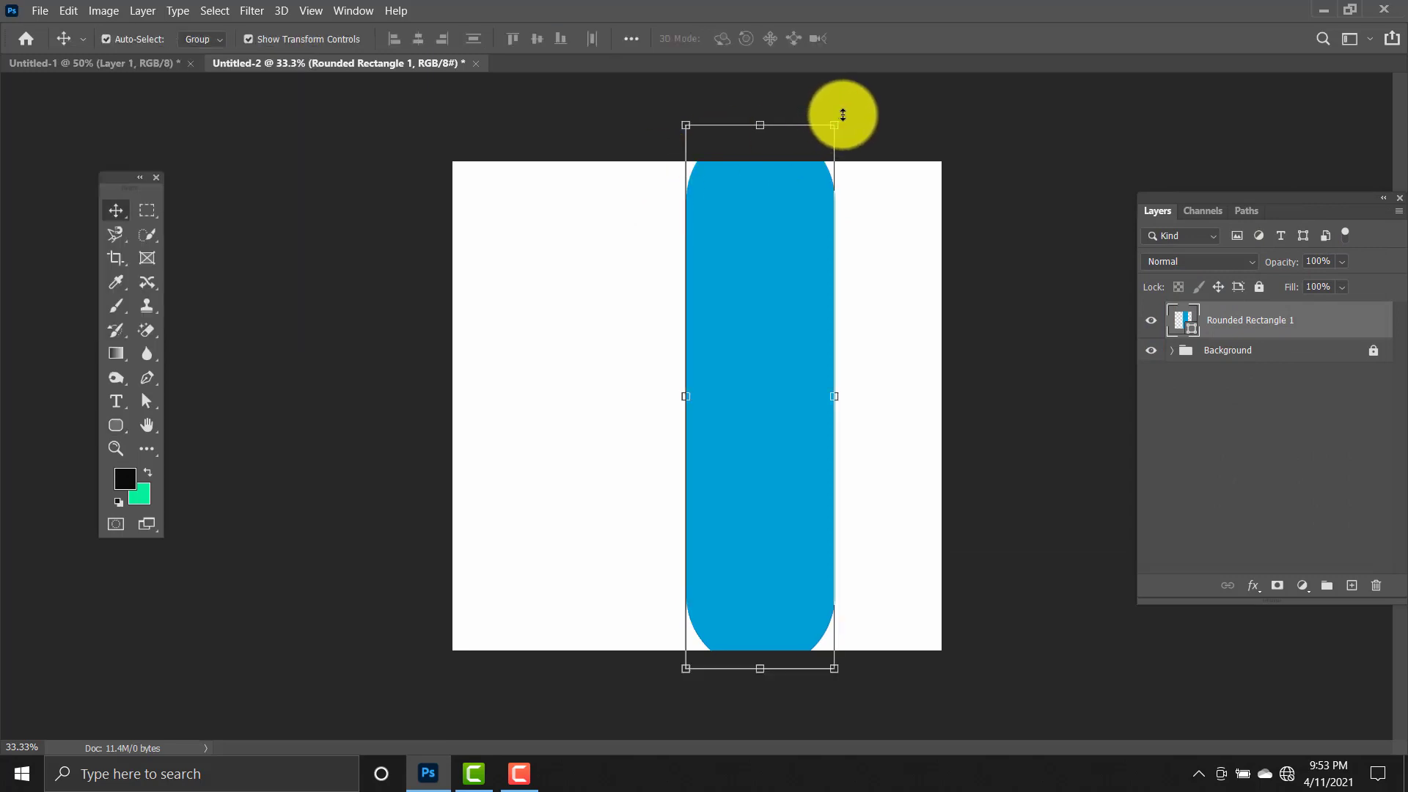
{"action": "key", "text": "ctrl+t"}
{"action": "left_click_drag", "start_coordinate": [843, 115], "coordinate": [1014, 270]}
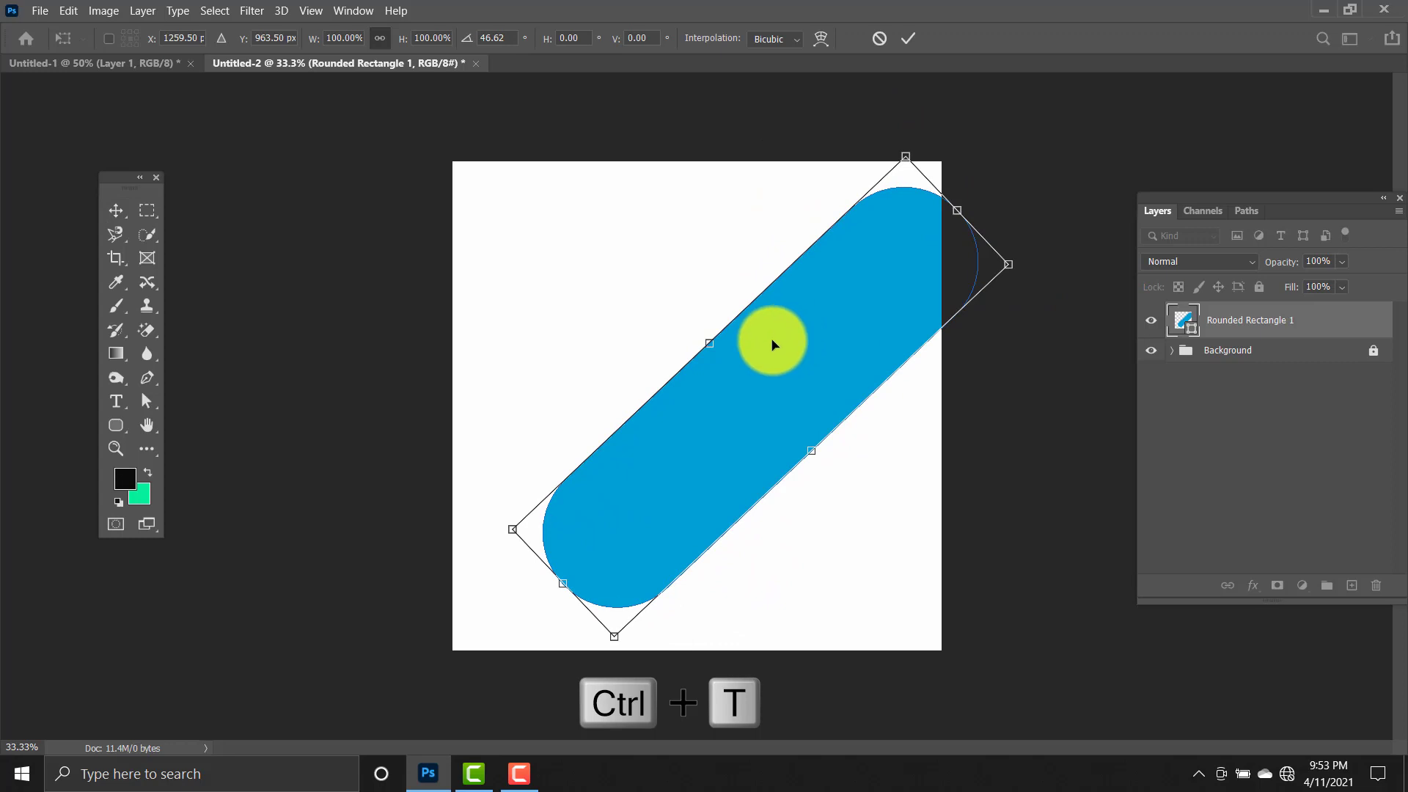
{"action": "left_click_drag", "start_coordinate": [772, 343], "coordinate": [851, 289]}
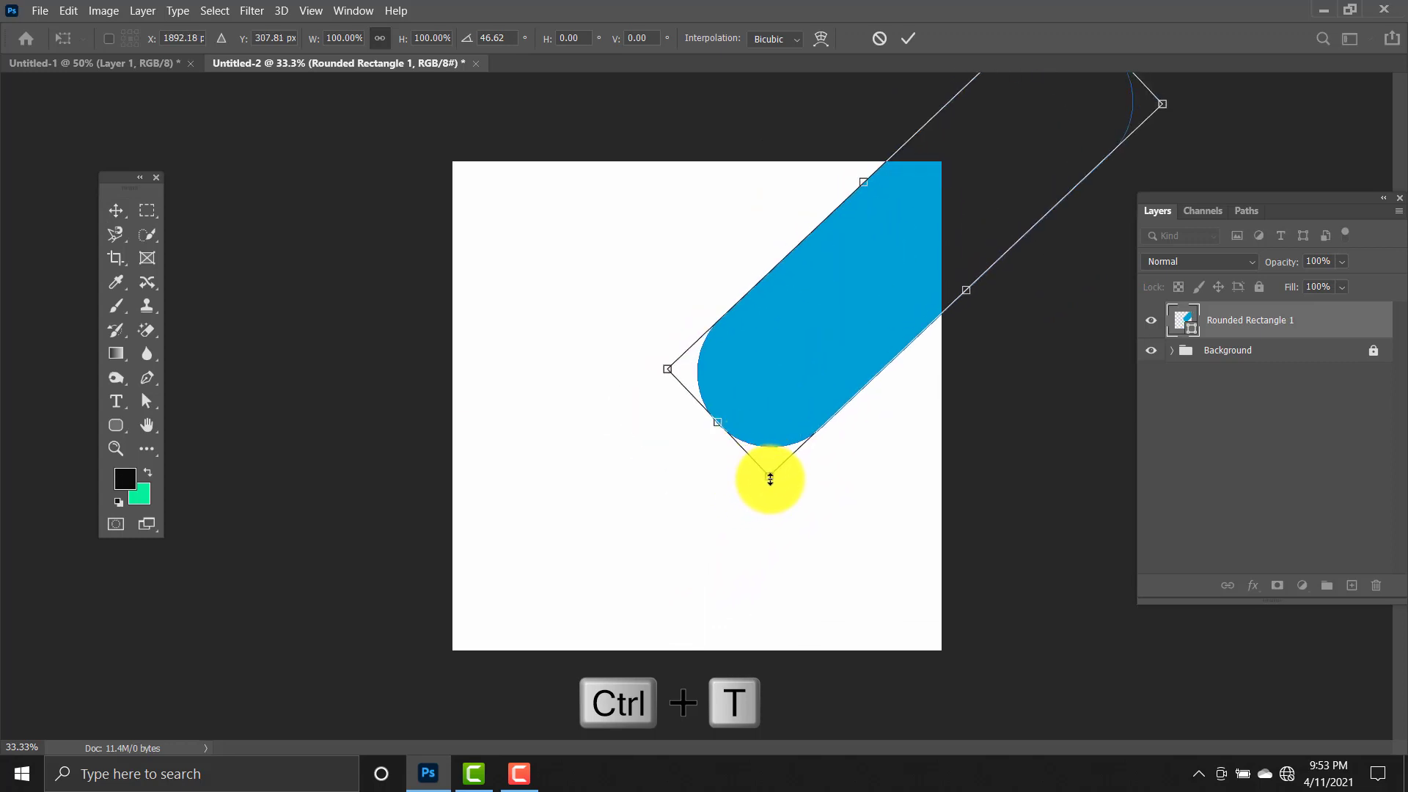
{"action": "left_click_drag", "start_coordinate": [771, 478], "coordinate": [708, 552]}
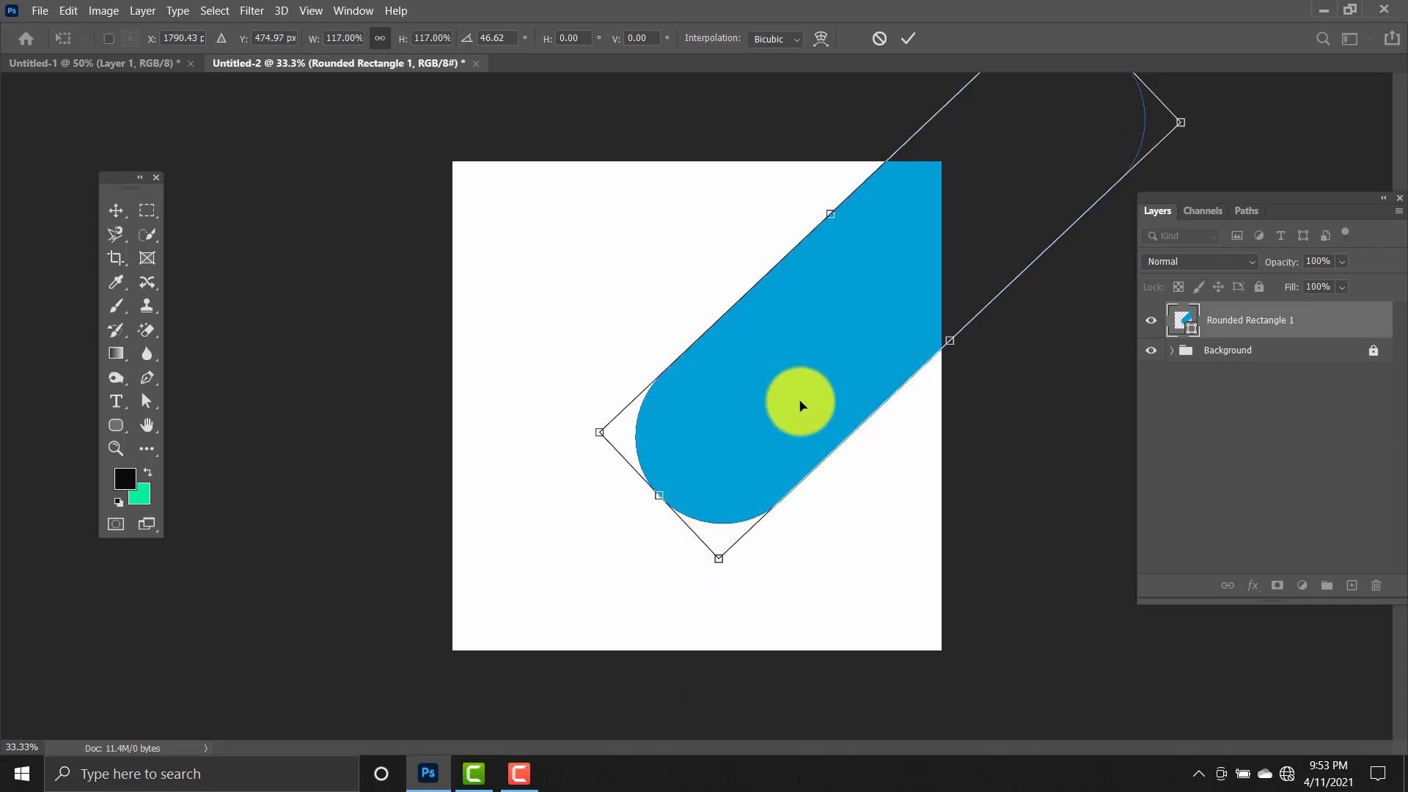
{"action": "left_click_drag", "start_coordinate": [800, 406], "coordinate": [813, 403]}
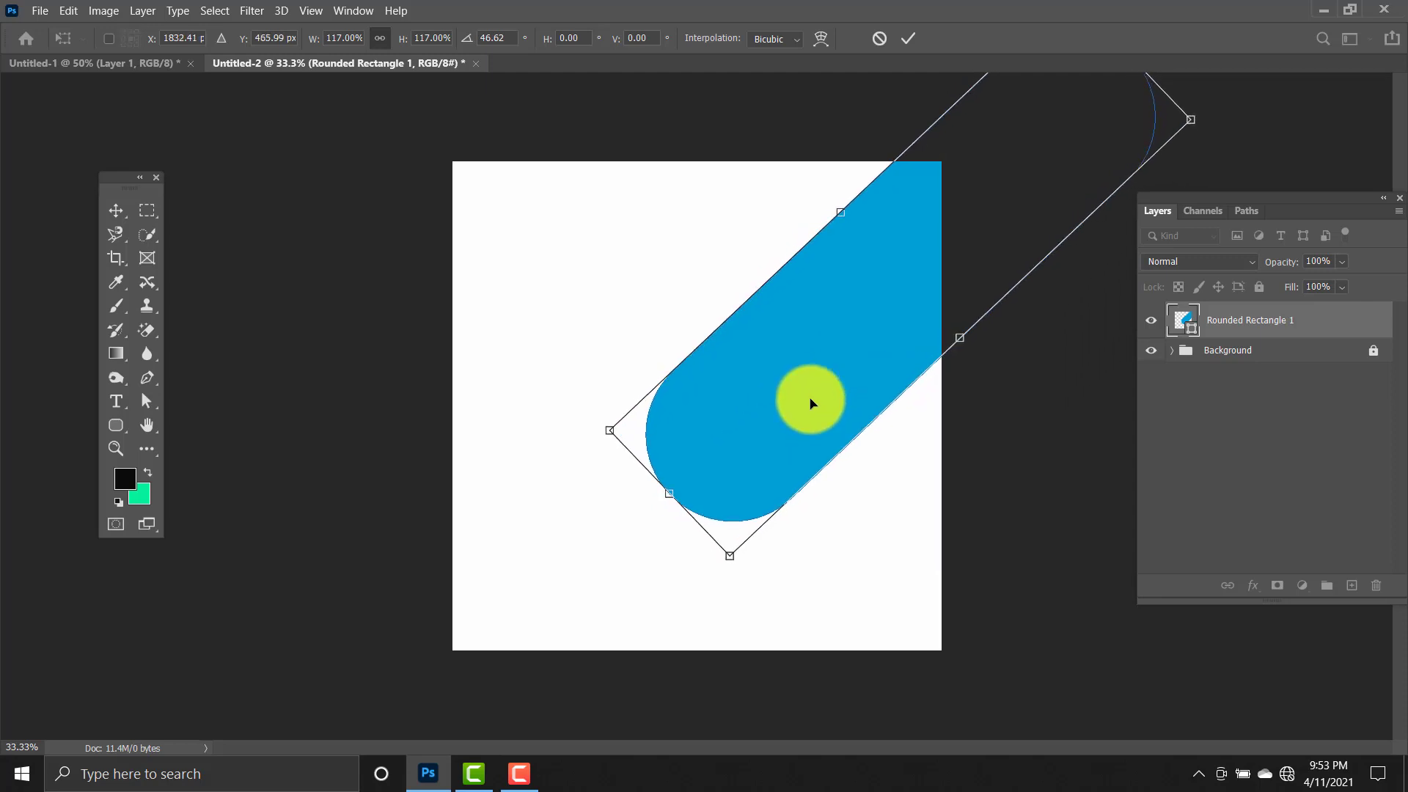
{"action": "key", "text": "Return"}
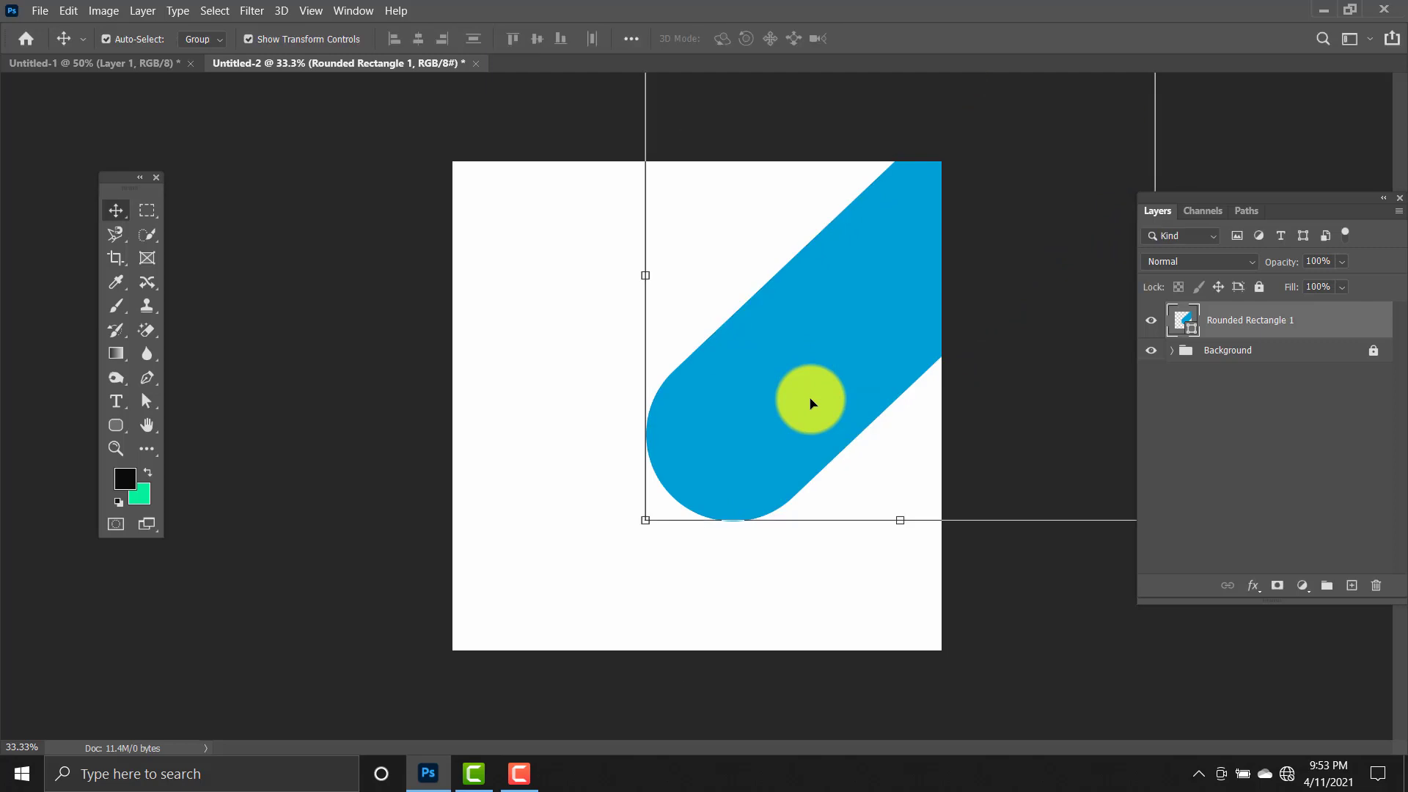
{"action": "left_click", "coordinate": [1038, 269]}
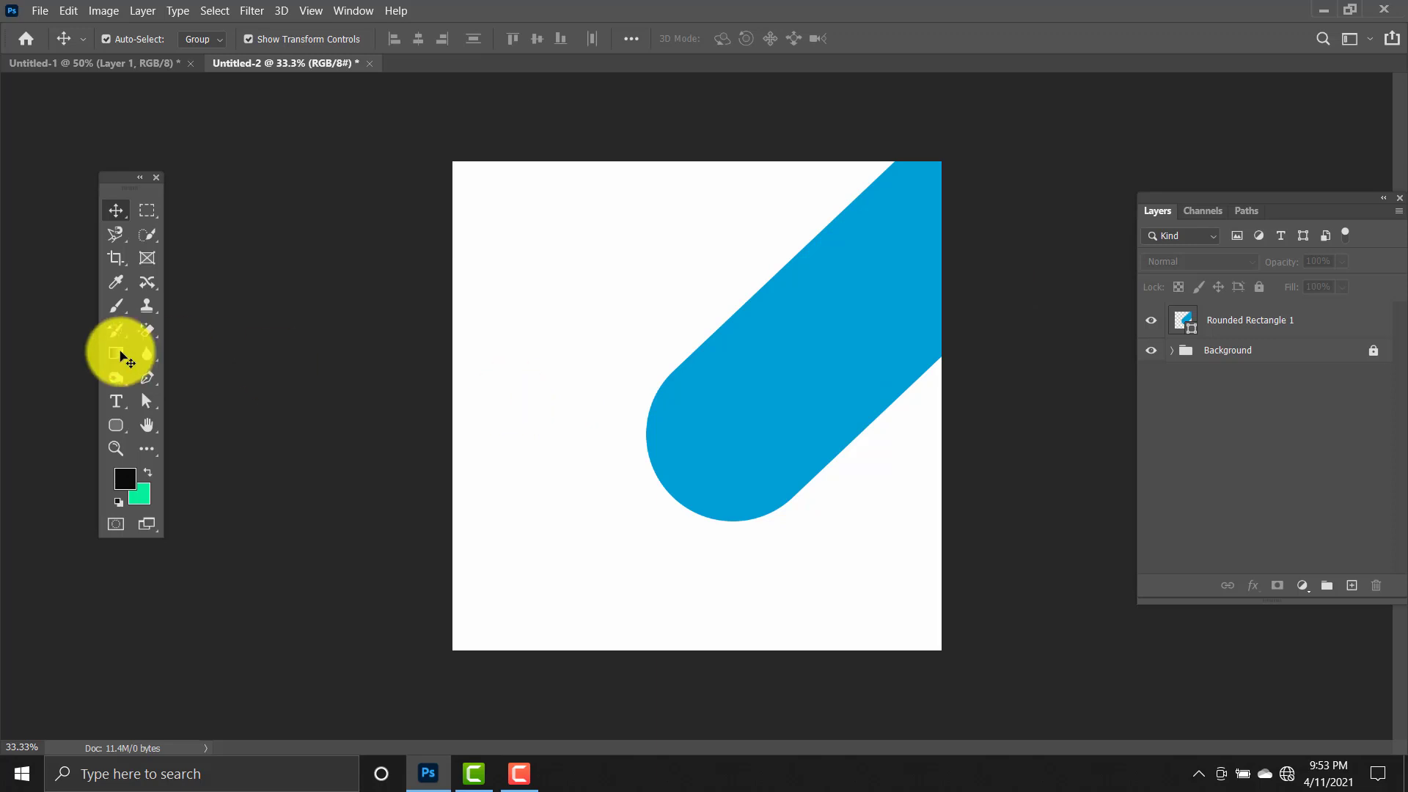
Draw a closed curved shape of about 1331 × 1478 px with the Pen tool, covering the canvas's upper-left corner and extending beyond its edges.
{"action": "left_click", "coordinate": [147, 376]}
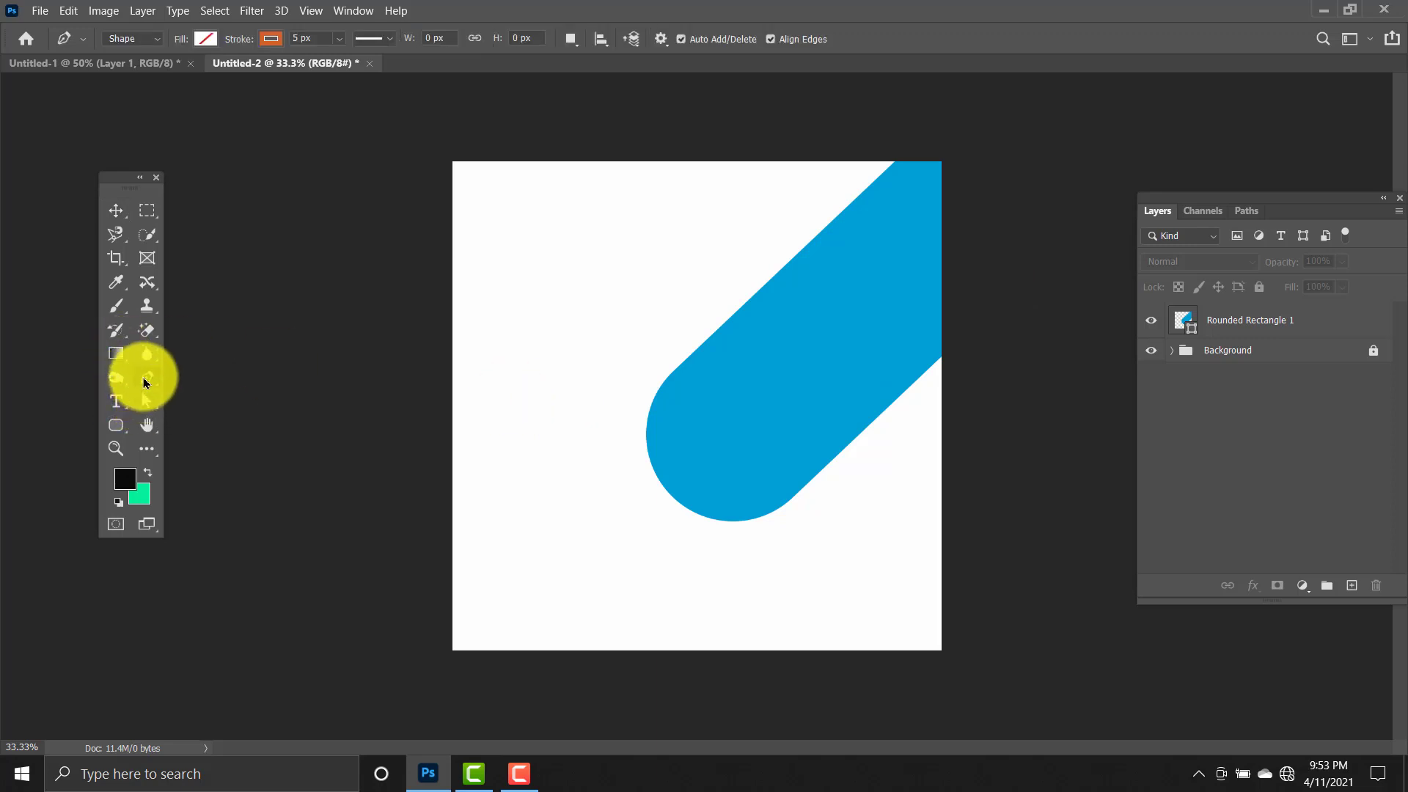
{"action": "right_click", "coordinate": [147, 380]}
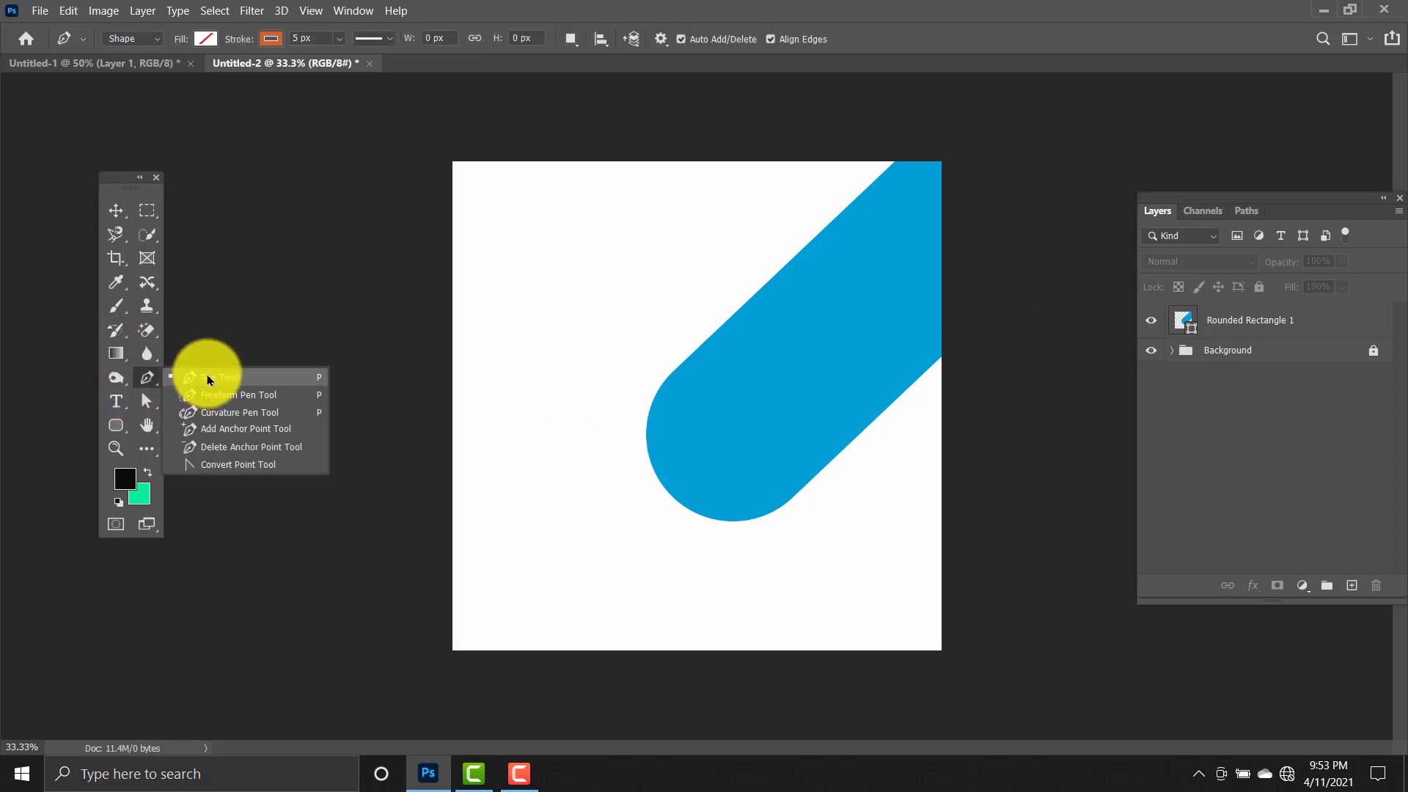
{"action": "left_click", "coordinate": [209, 379]}
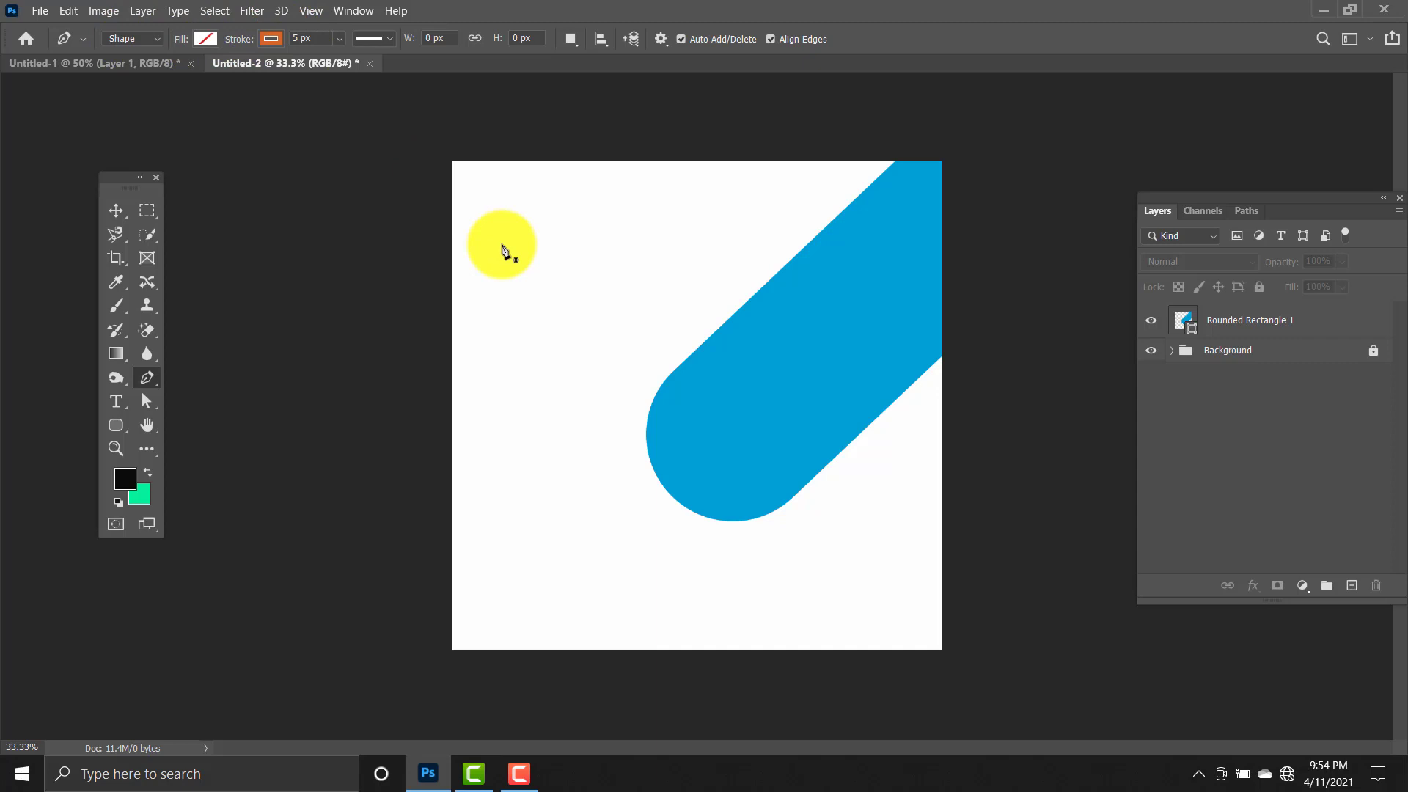
{"action": "left_click", "coordinate": [424, 441]}
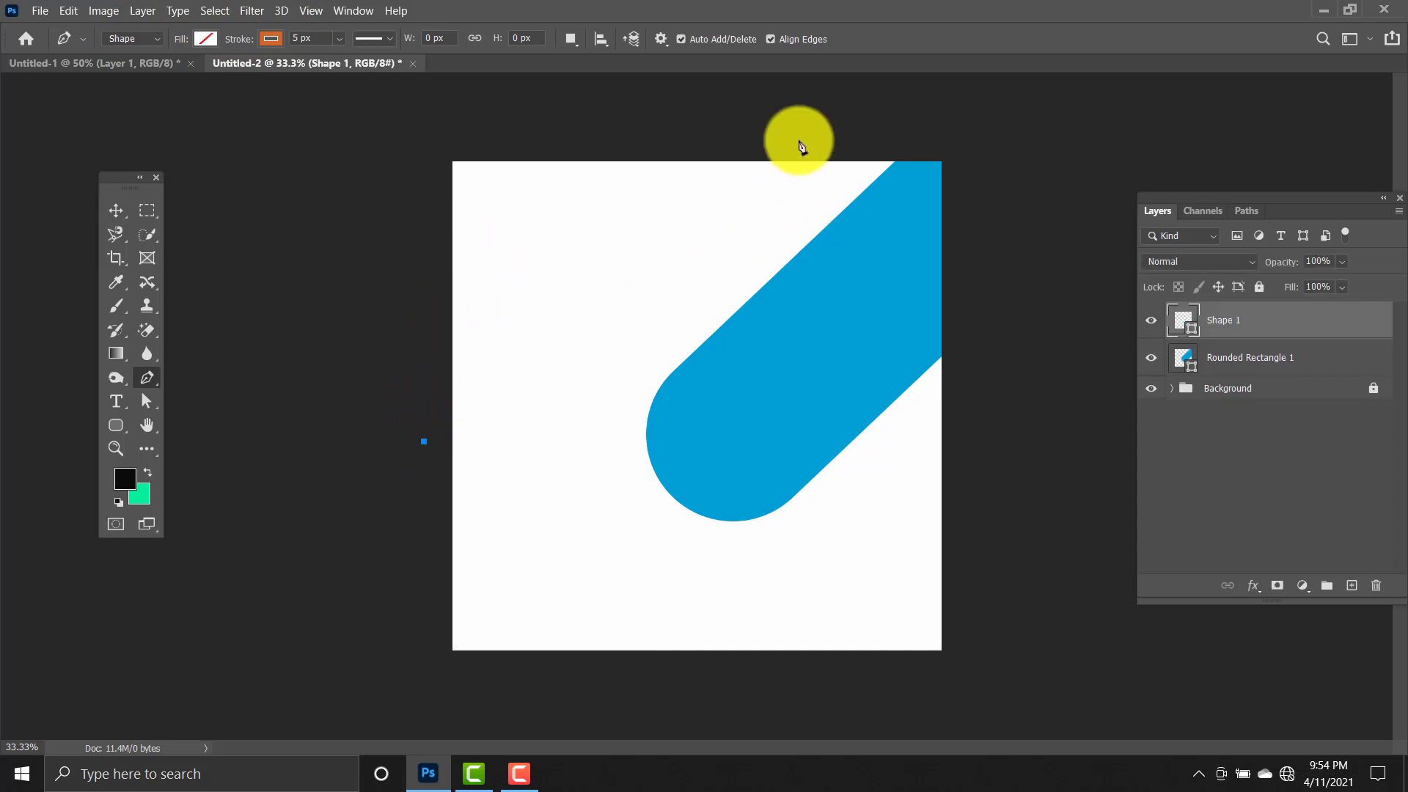
{"action": "mouse_move", "coordinate": [665, 144]}
{"action": "left_mouse_down"}
{"action": "mouse_move", "coordinate": [473, 80]}
{"action": "mouse_move", "coordinate": [461, 9]}
{"action": "mouse_move", "coordinate": [535, 3]}
{"action": "mouse_move", "coordinate": [513, 5]}
{"action": "mouse_move", "coordinate": [534, 58]}
{"action": "left_mouse_up"}
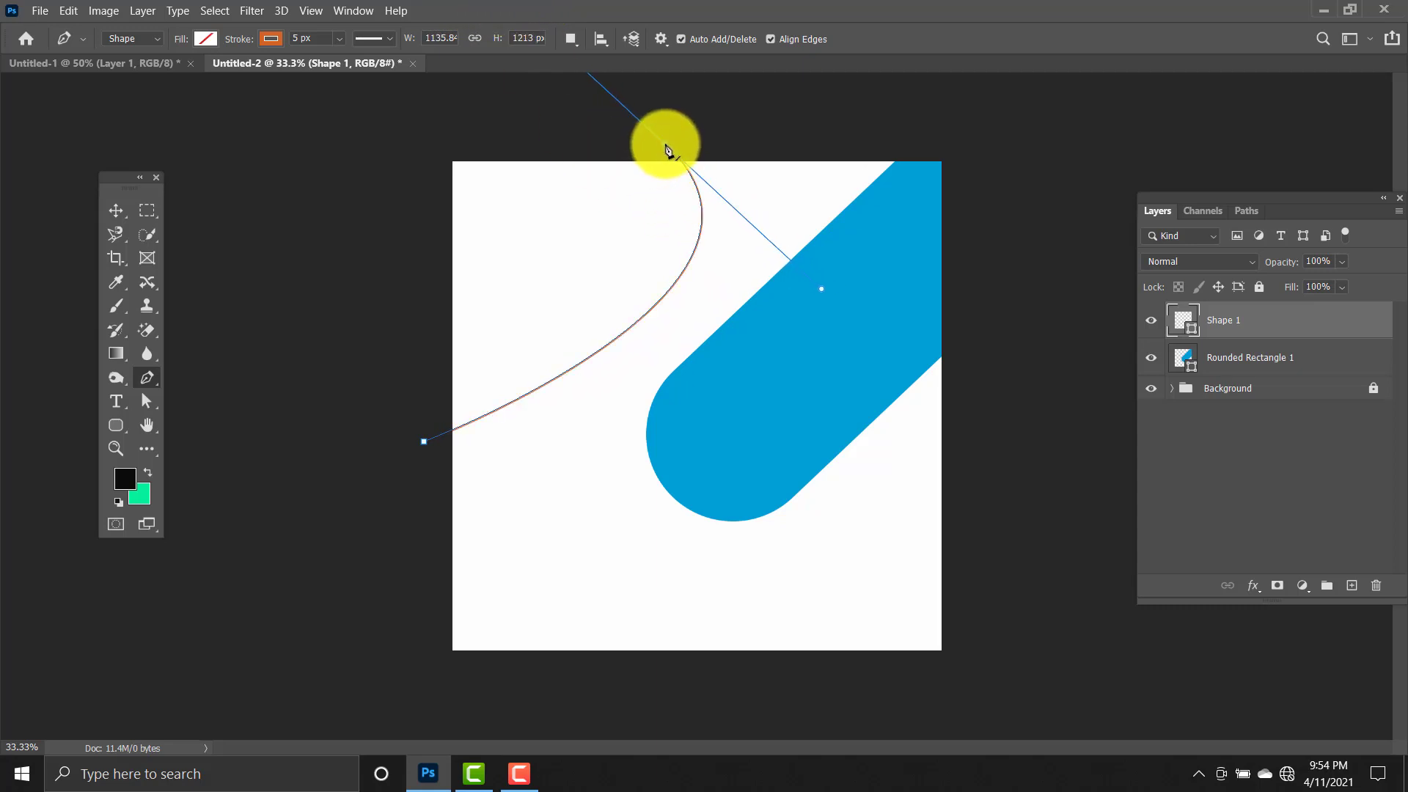
{"action": "left_click", "coordinate": [446, 140]}
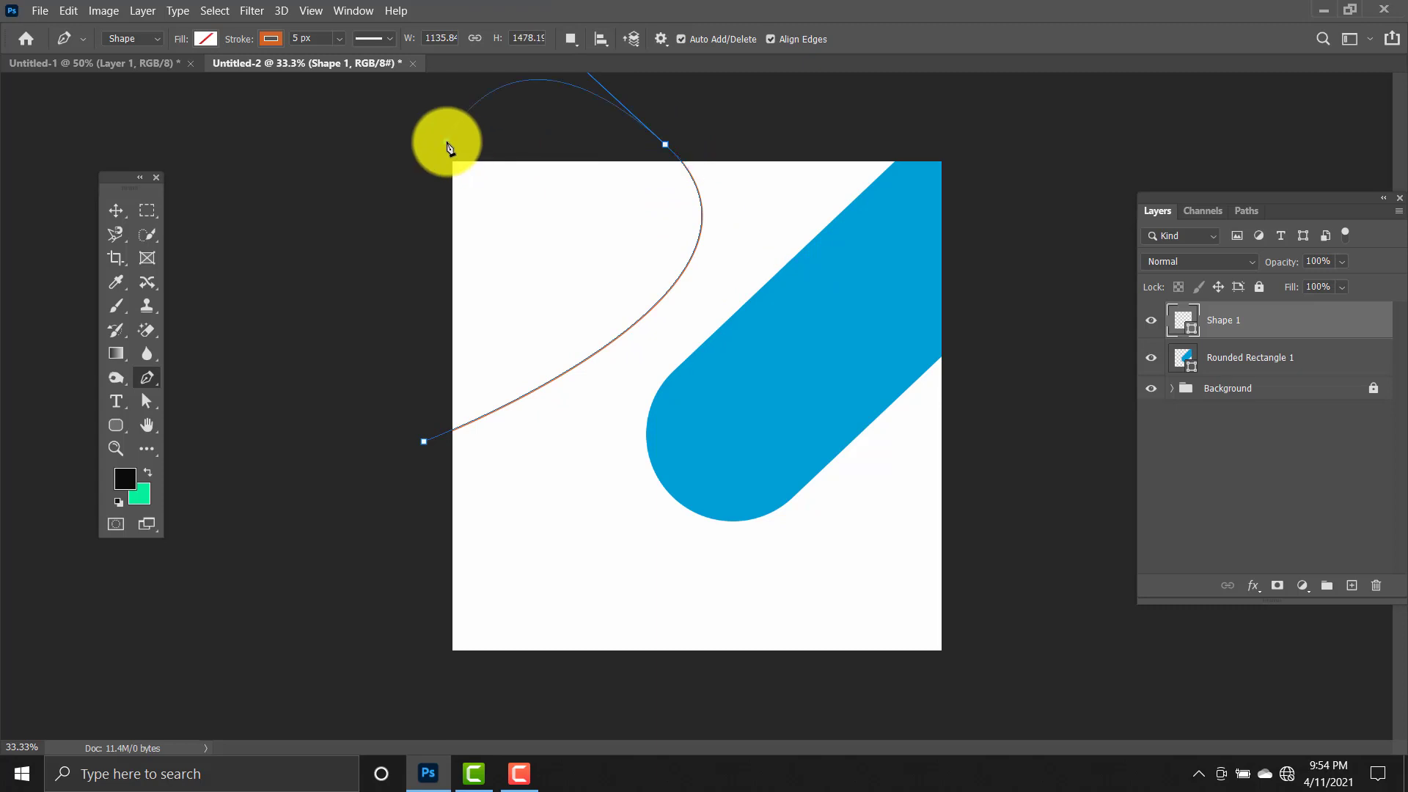
{"action": "left_click", "coordinate": [376, 249]}
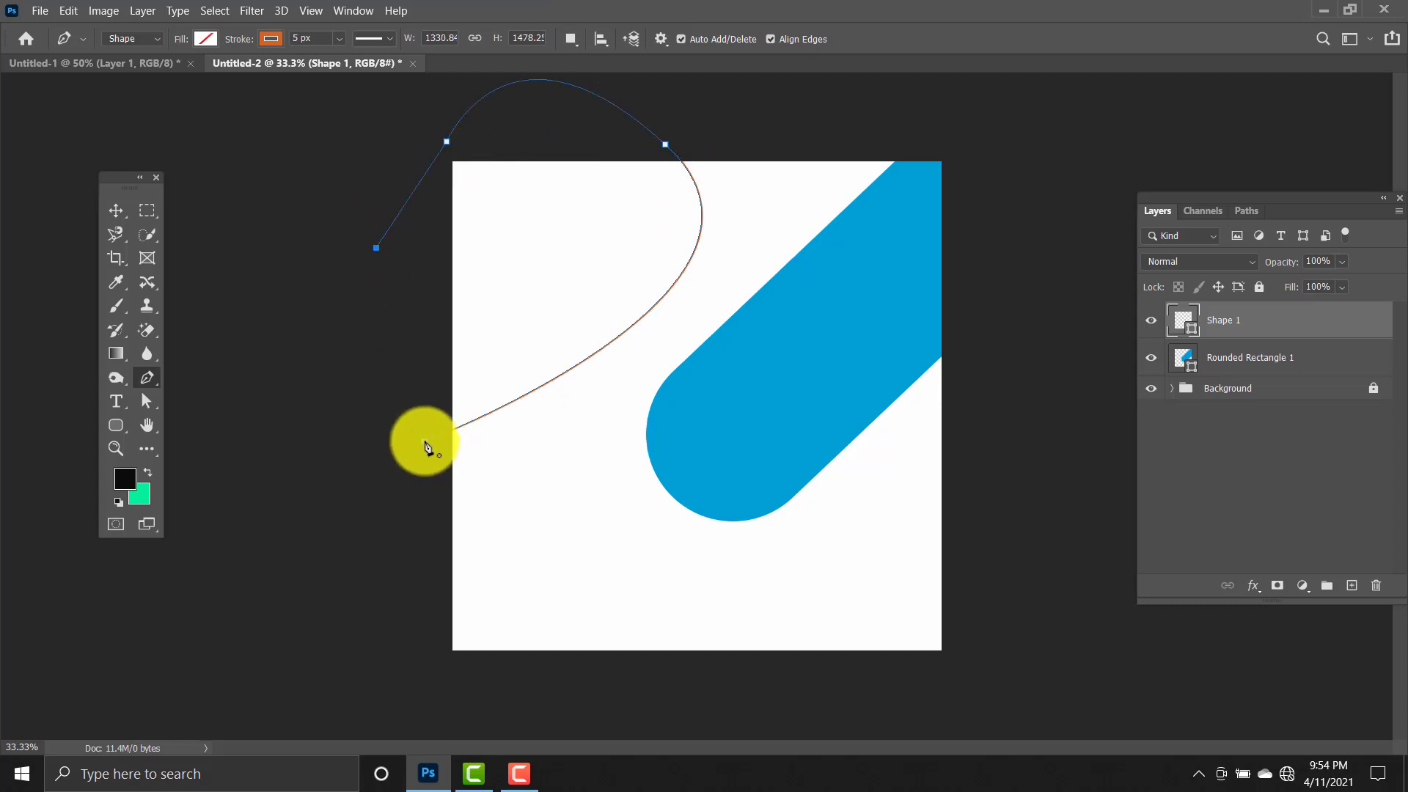
{"action": "left_click", "coordinate": [425, 444]}
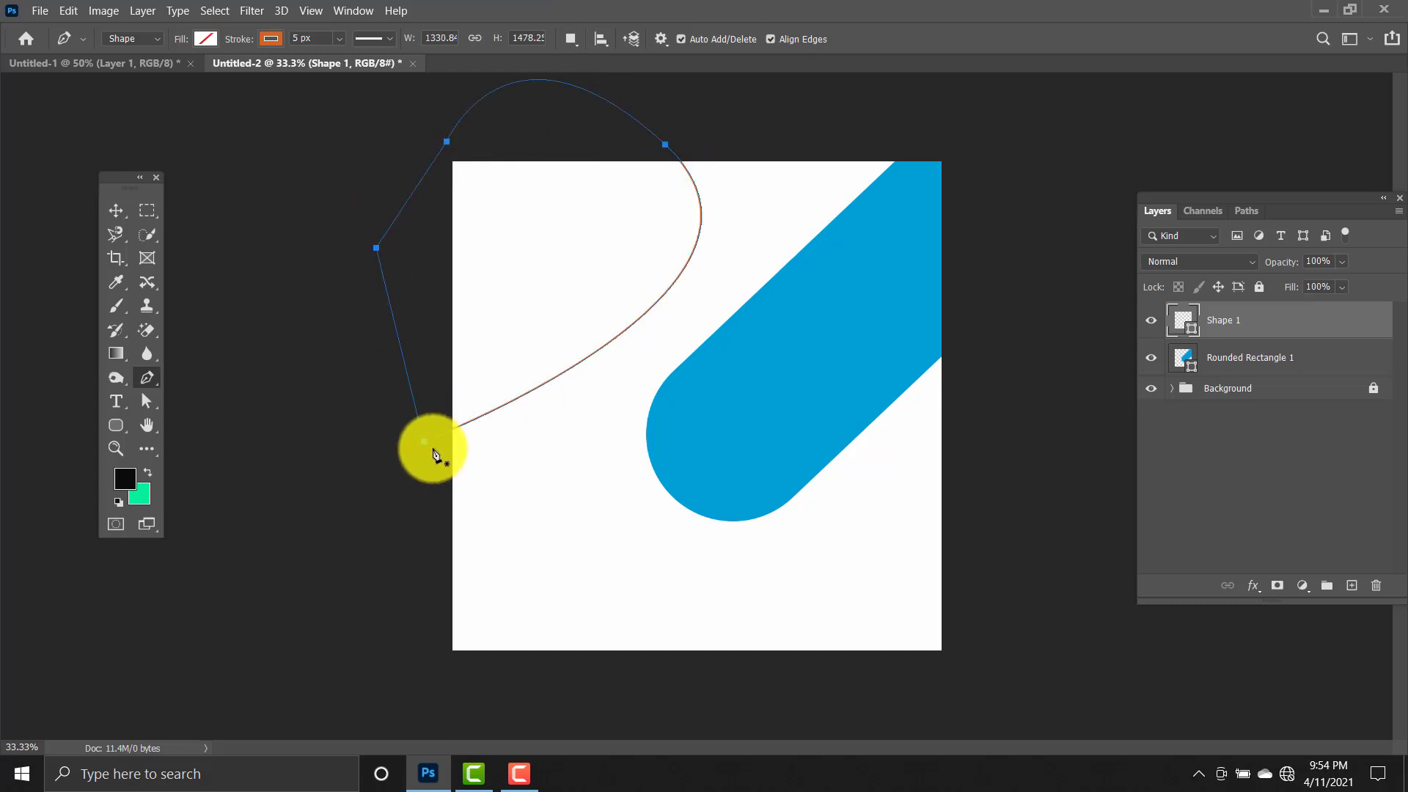
Remove the upper-left curved shape's stroke and fill it with the pale blue color #e8f3f7.
{"action": "left_click", "coordinate": [273, 44]}
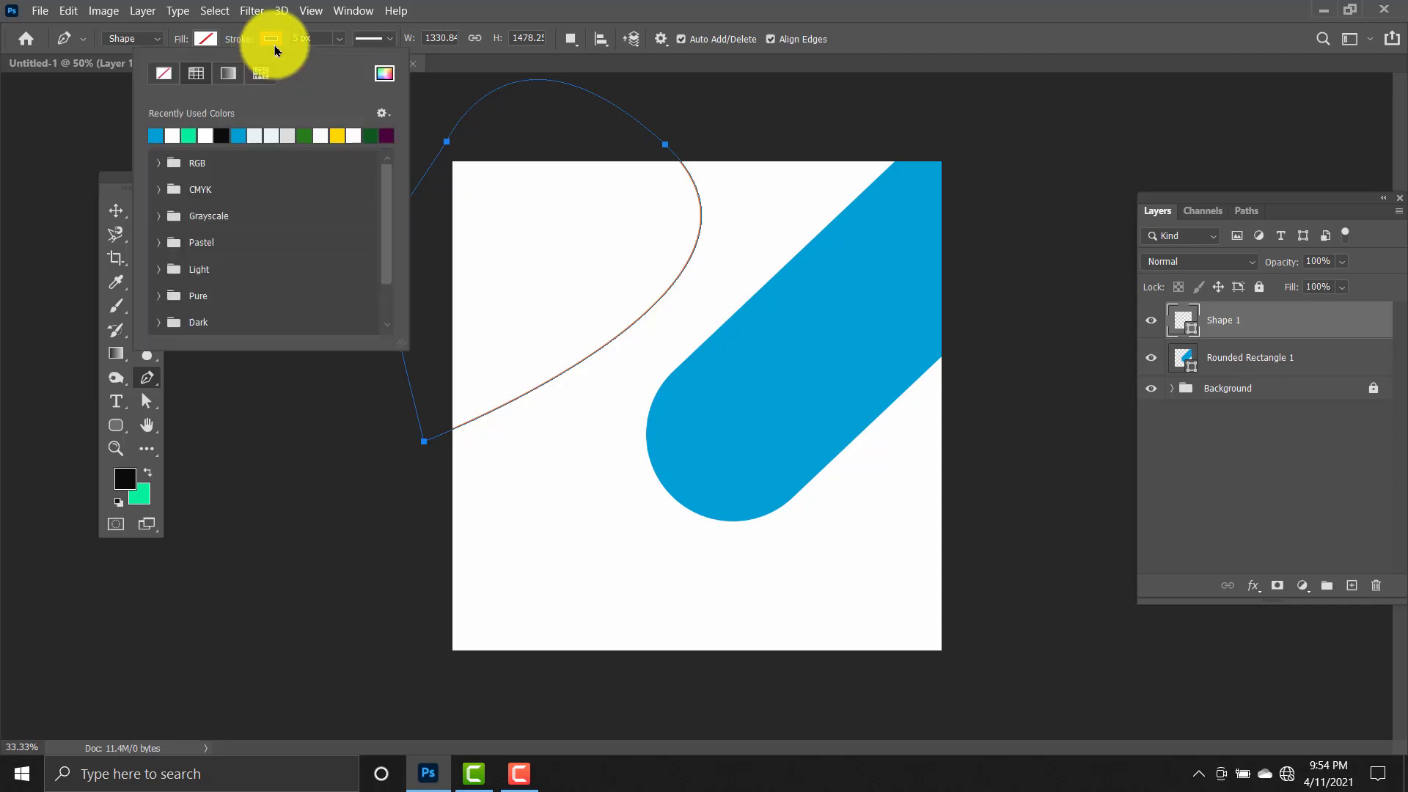
{"action": "left_click", "coordinate": [167, 76]}
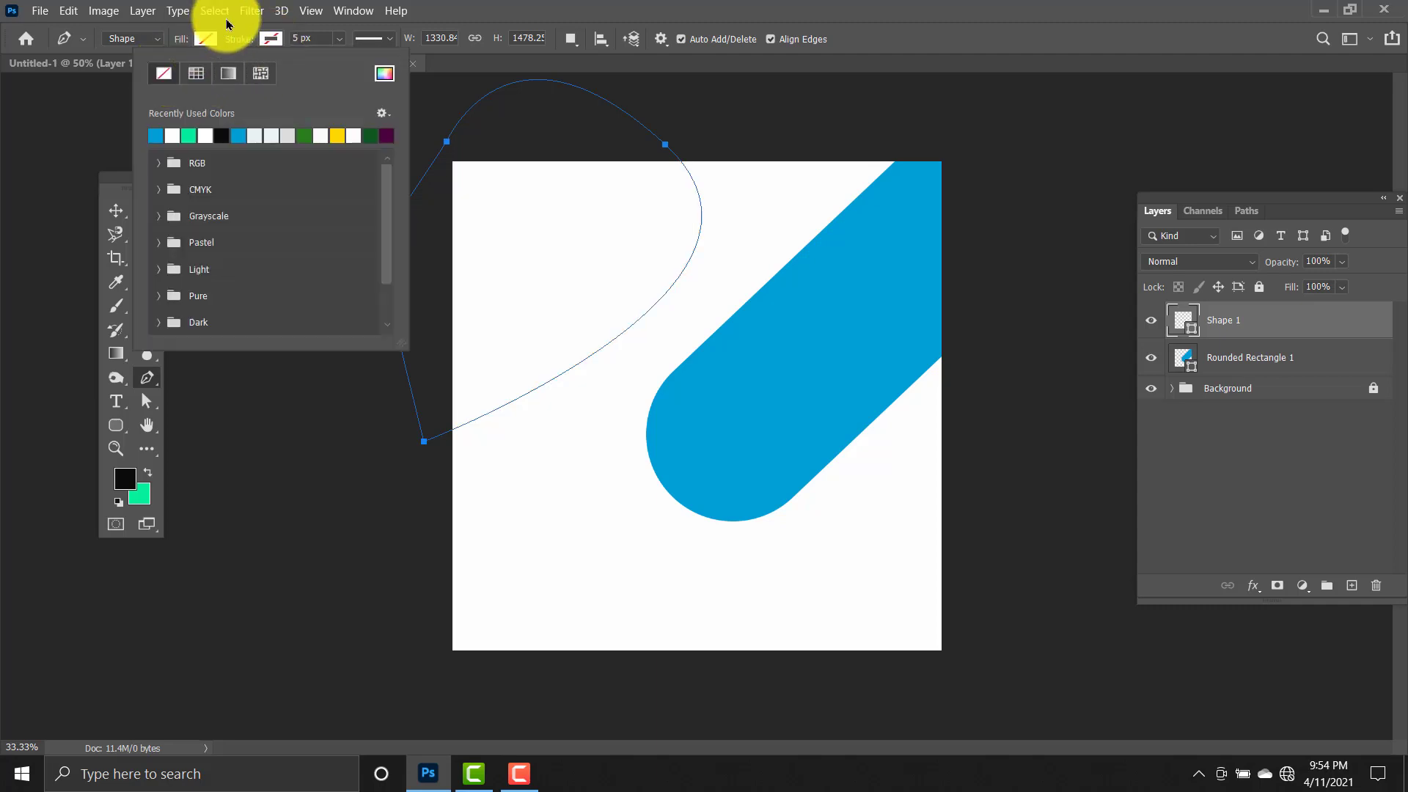
{"action": "left_click", "coordinate": [206, 38]}
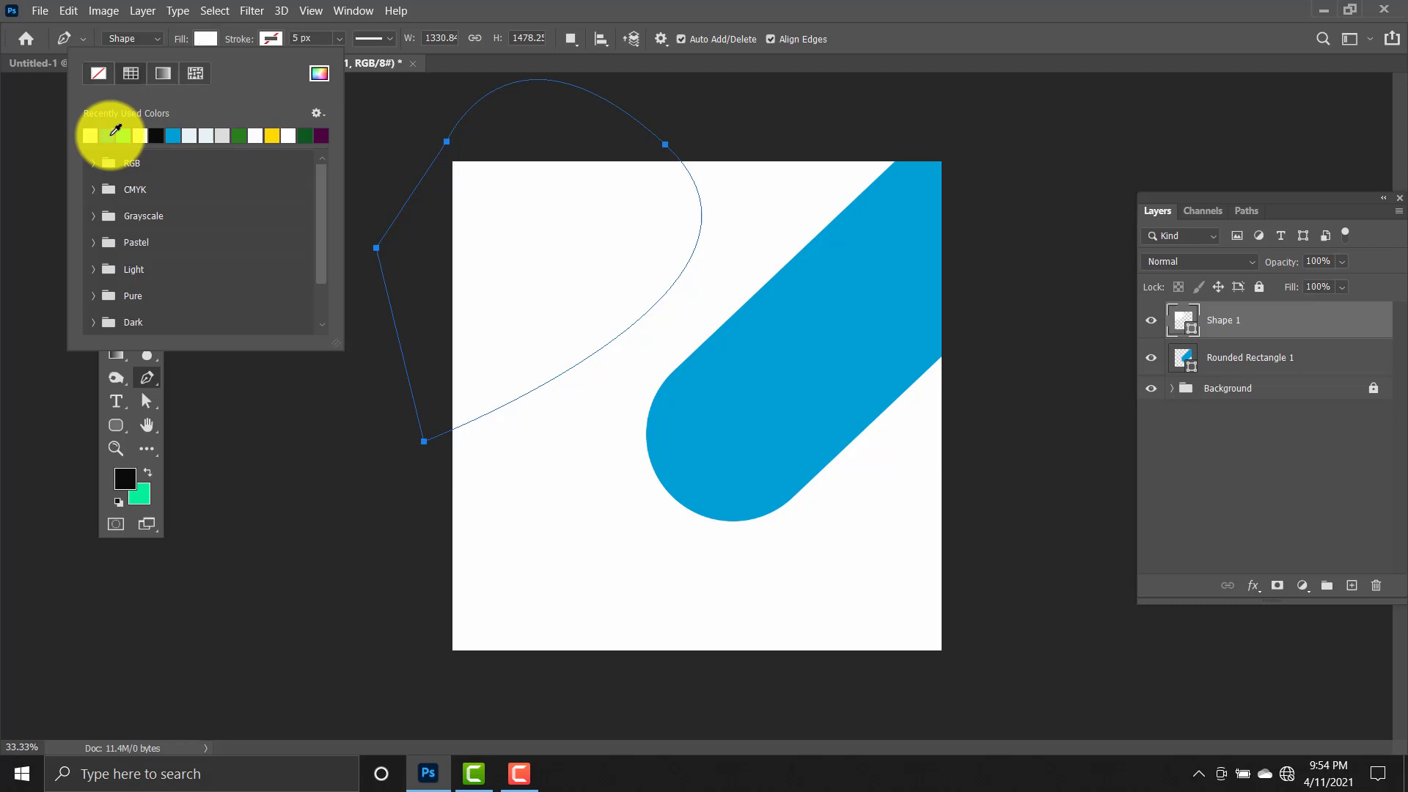
{"action": "left_click", "coordinate": [189, 135]}
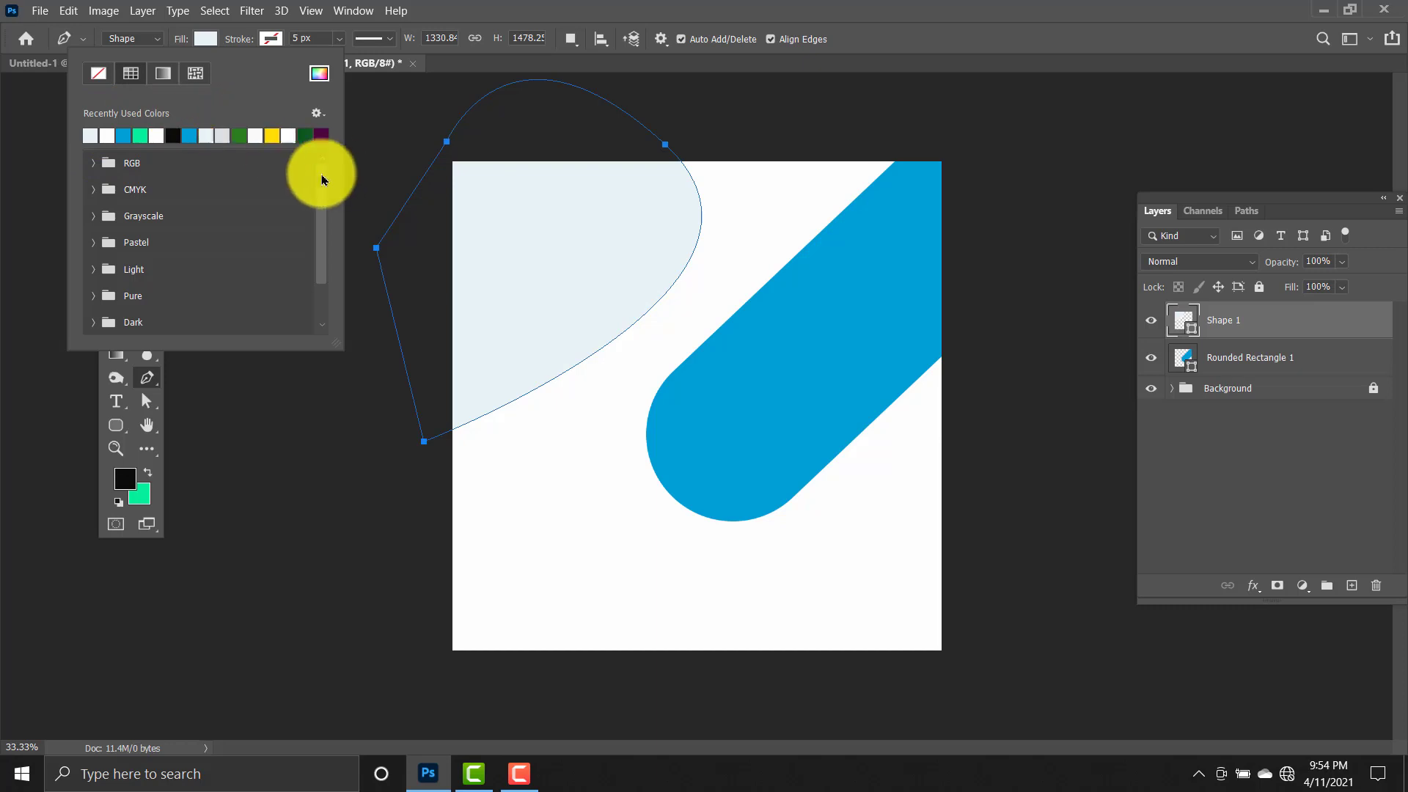
{"action": "left_click", "coordinate": [320, 74]}
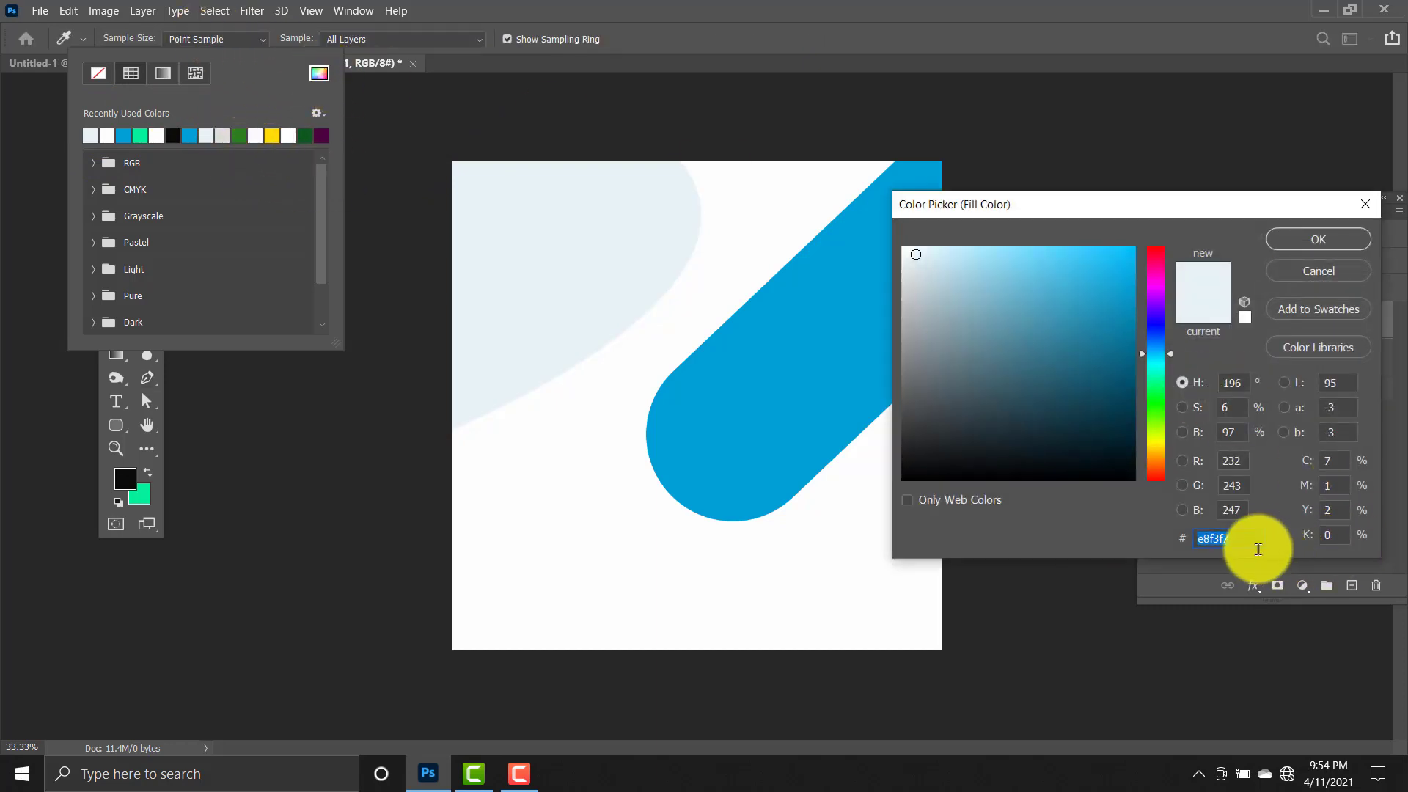
{"action": "left_click_drag", "start_coordinate": [1253, 543], "coordinate": [1184, 541]}
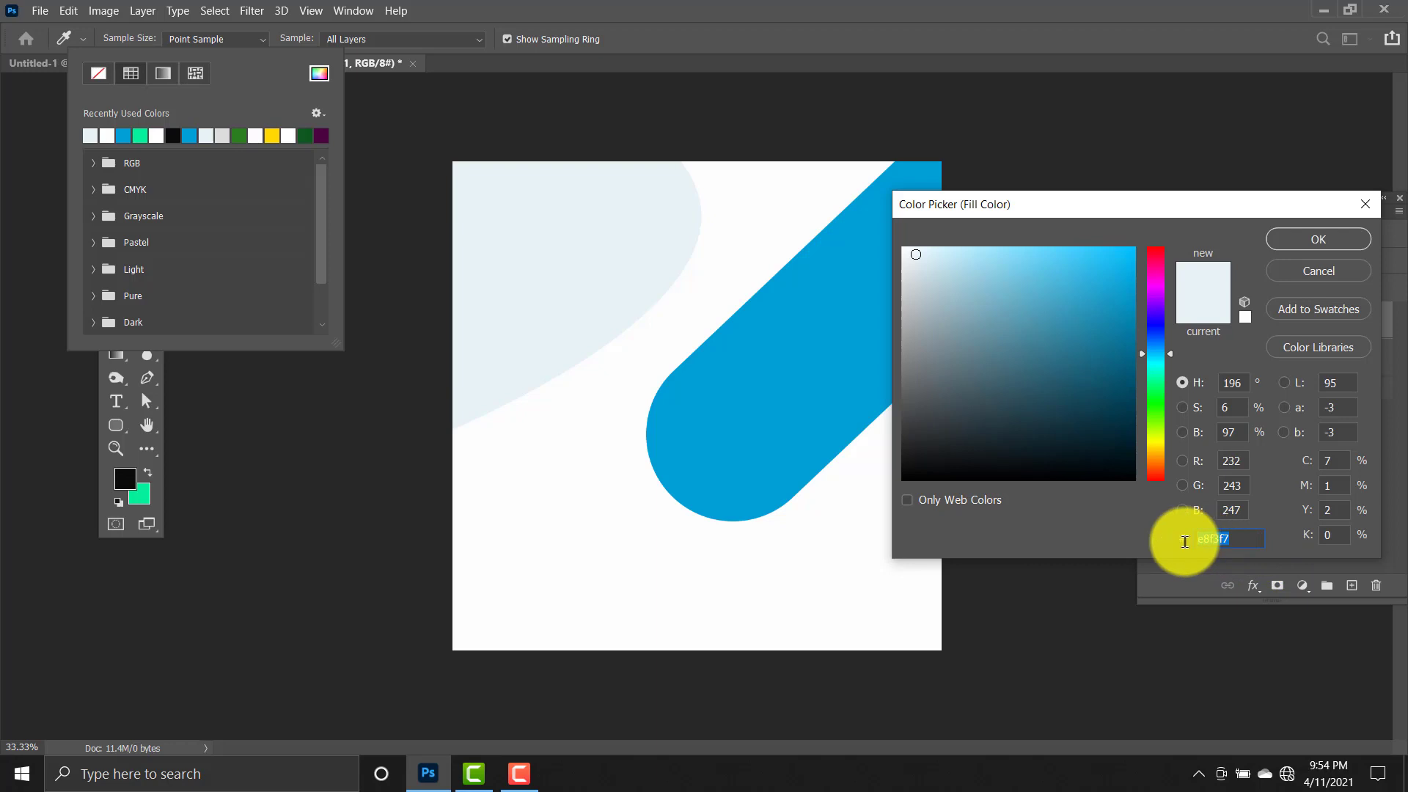
{"action": "left_click", "coordinate": [1323, 242]}
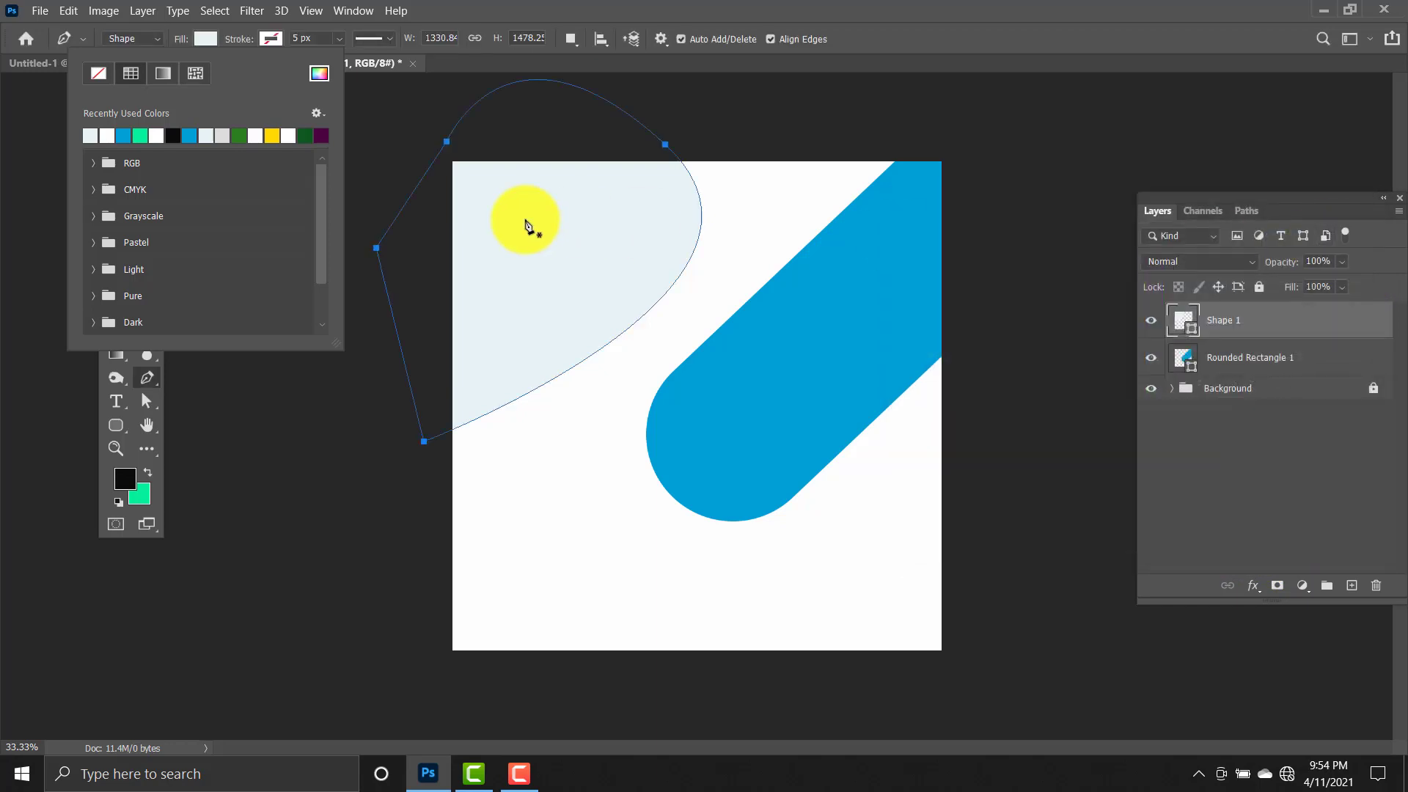
{"action": "key", "text": "Escape"}
Scale the pale curved shape proportionally to about 113.7%, extending it toward the blue rounded shape, and deselect it.
{"action": "key", "text": "v"}
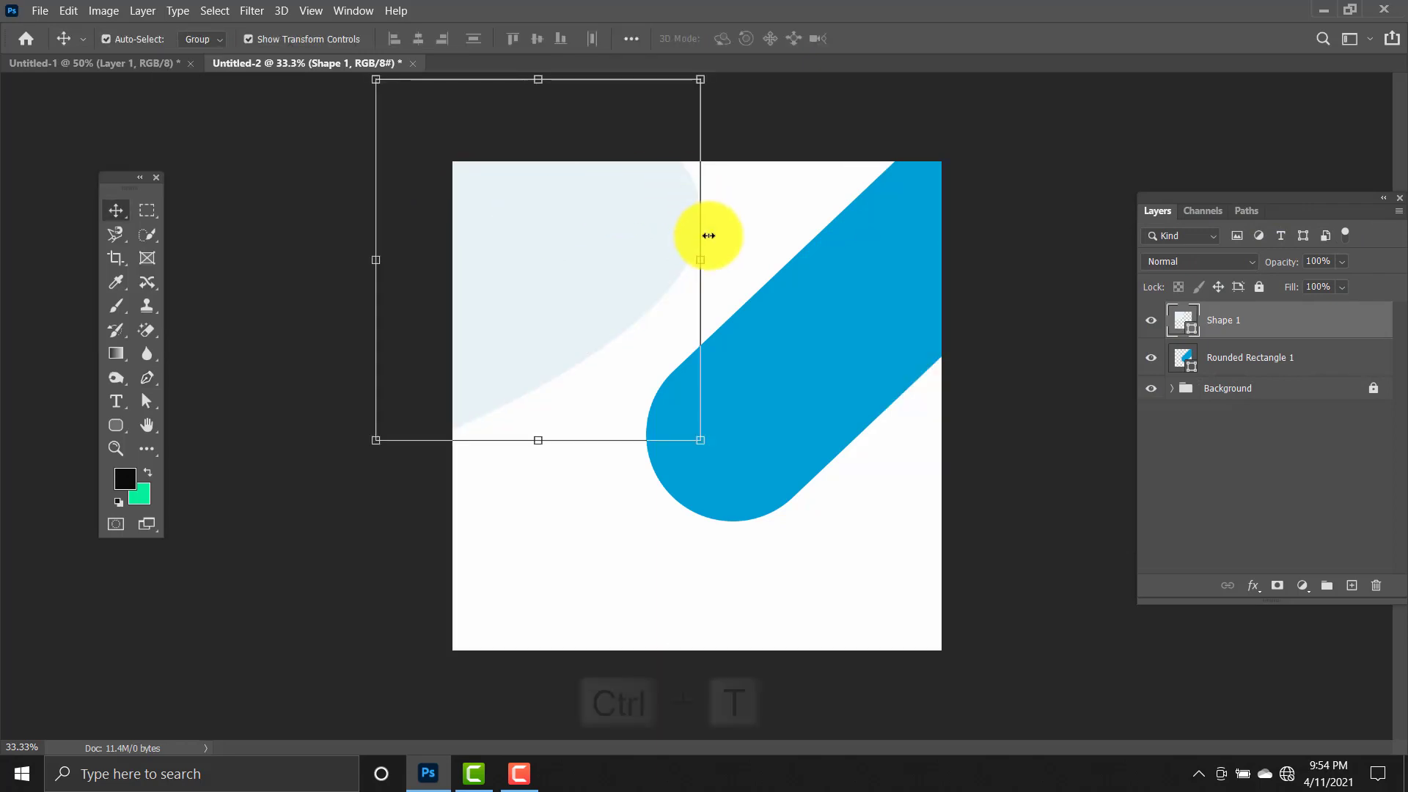
{"action": "key", "text": "ctrl+t"}
{"action": "left_click_drag", "start_coordinate": [705, 261], "coordinate": [750, 272]}
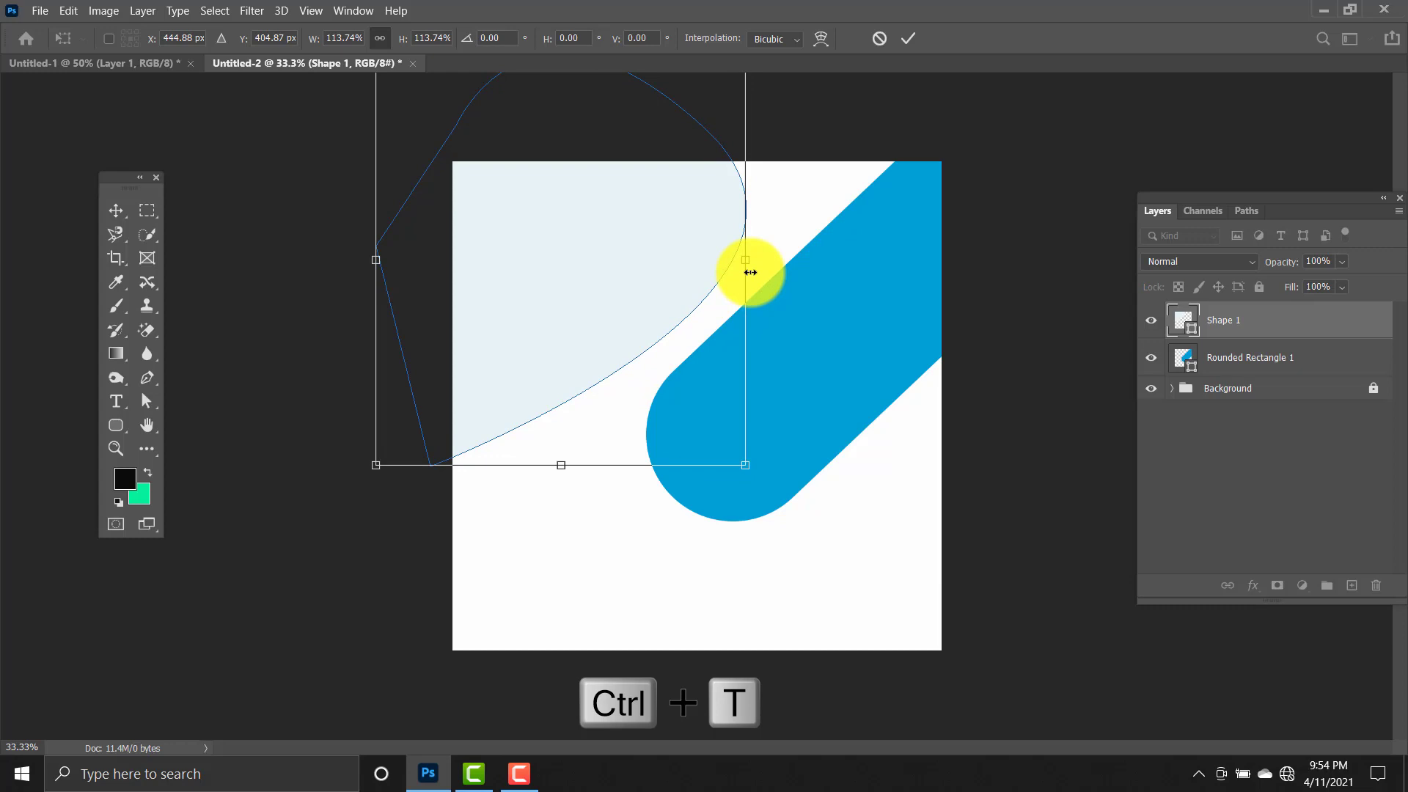
{"action": "key", "text": "Return"}
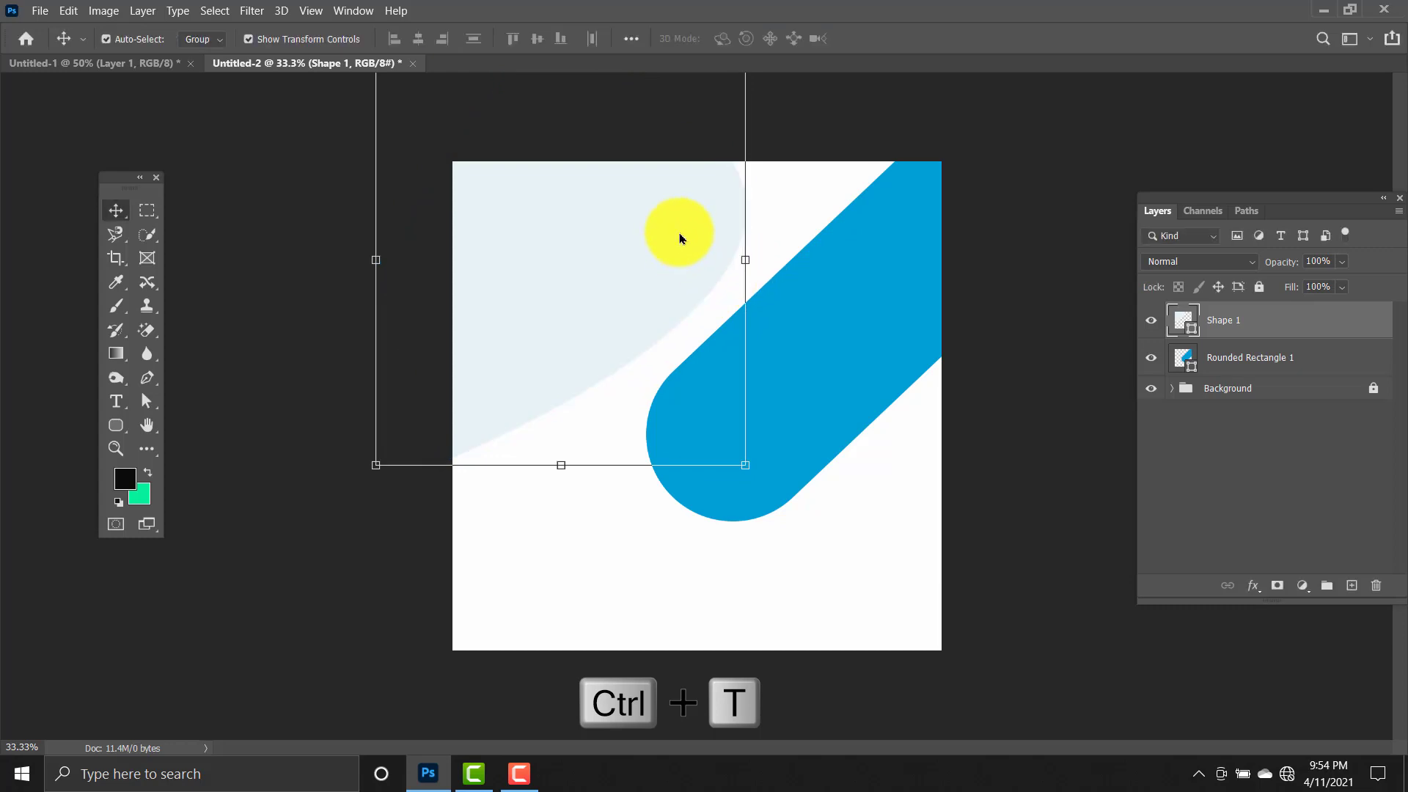
{"action": "left_click", "coordinate": [884, 130]}
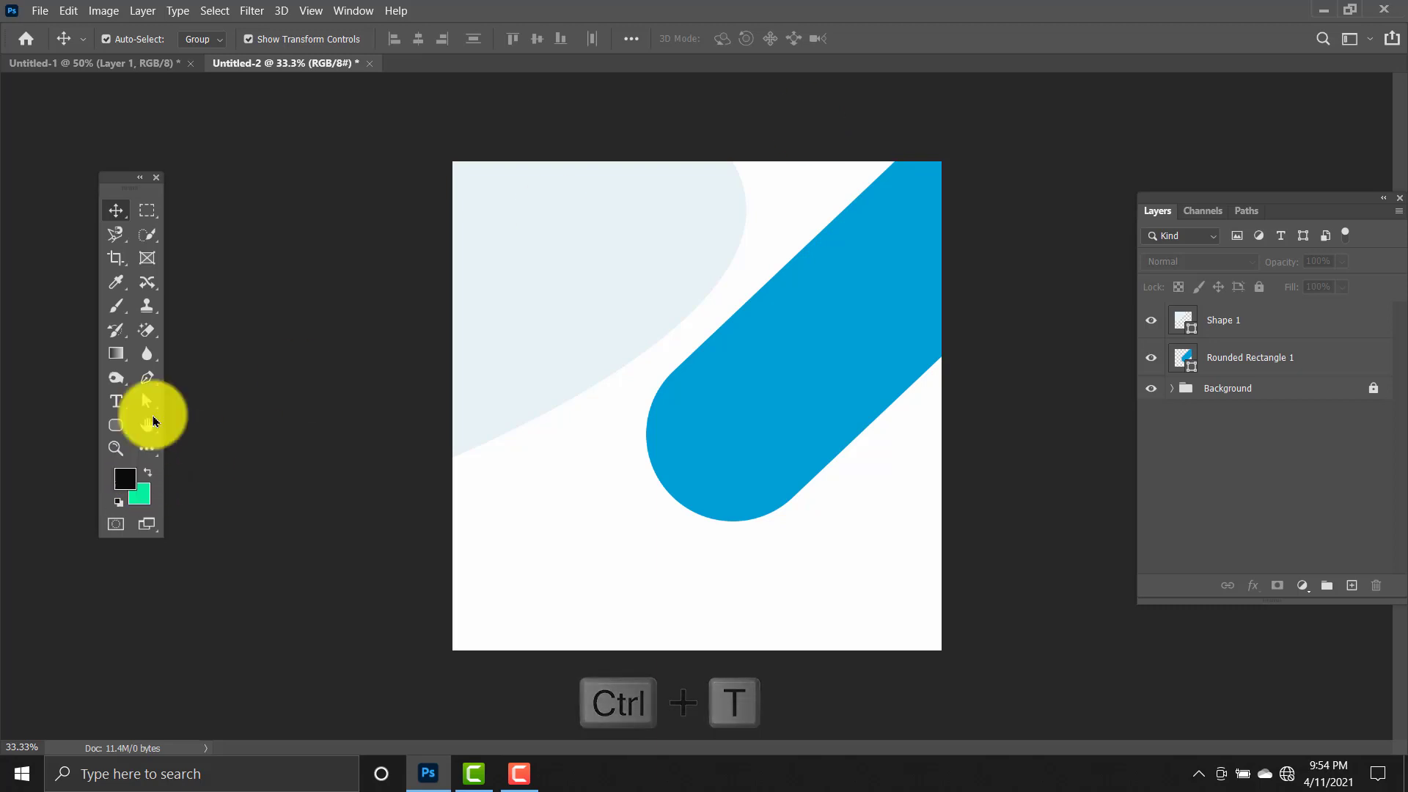
Draw a second closed curved shape of about 1638 × 734 px with the Pen tool, extending beyond the canvas's lower-right corner.
{"action": "left_click", "coordinate": [155, 378]}
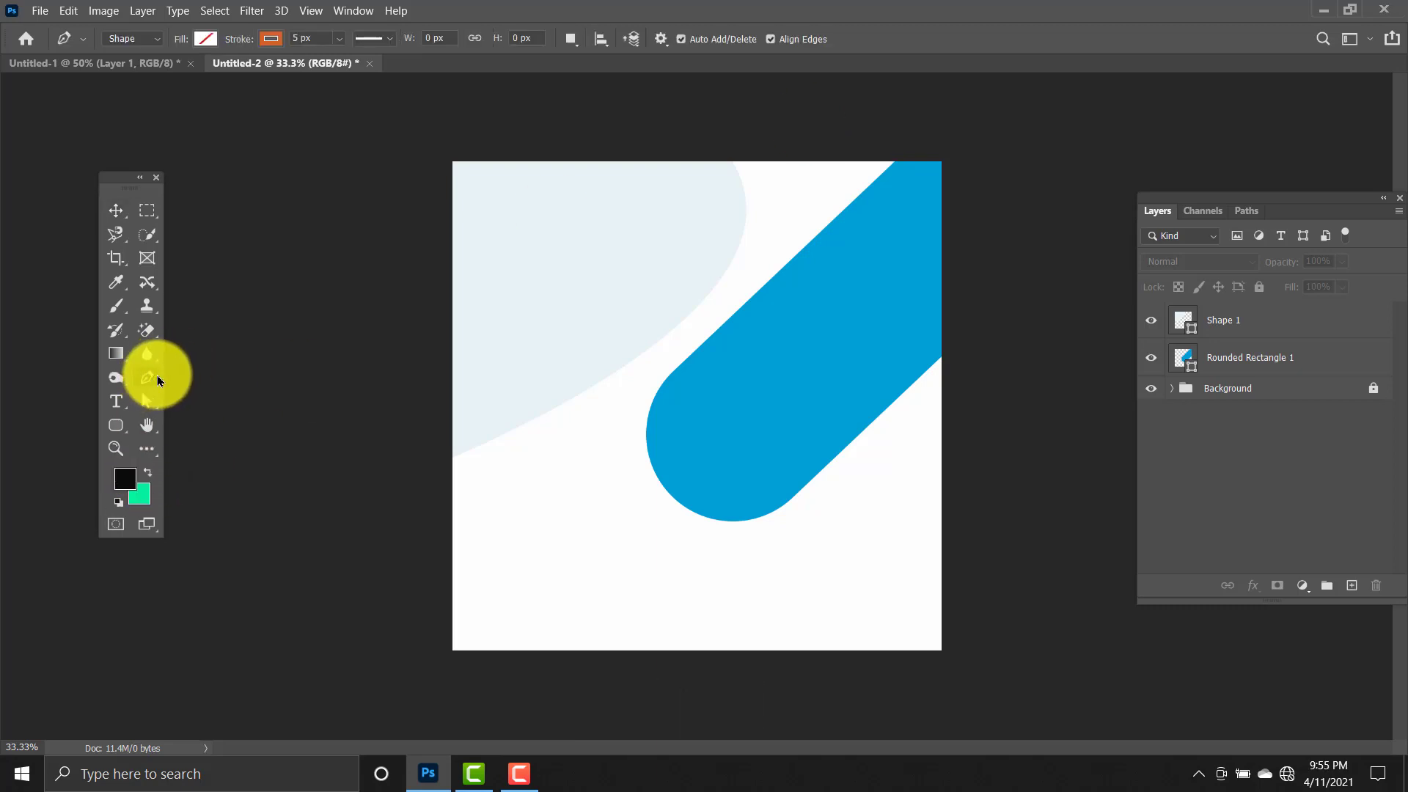
{"action": "left_click", "coordinate": [664, 677]}
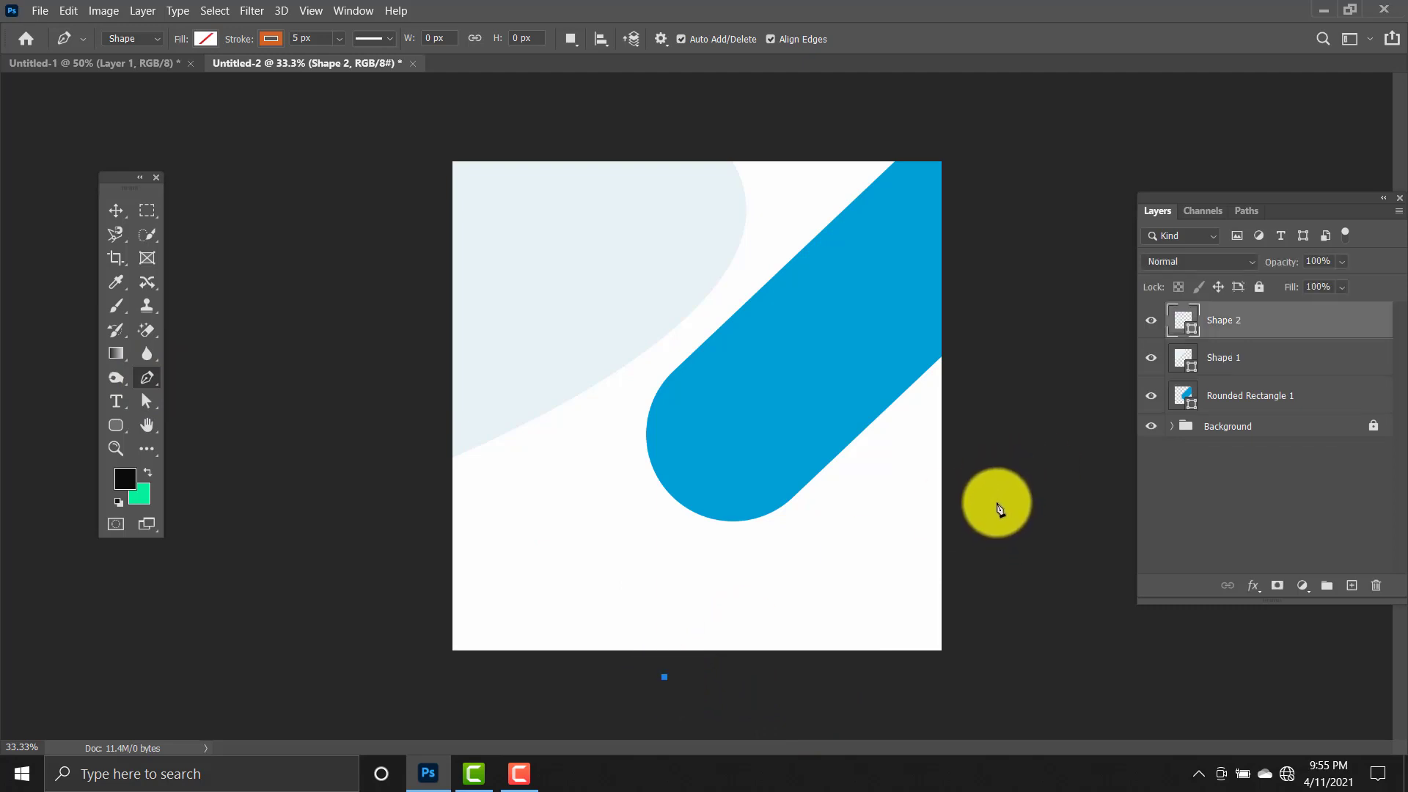
{"action": "left_click_drag", "start_coordinate": [996, 503], "coordinate": [1132, 542]}
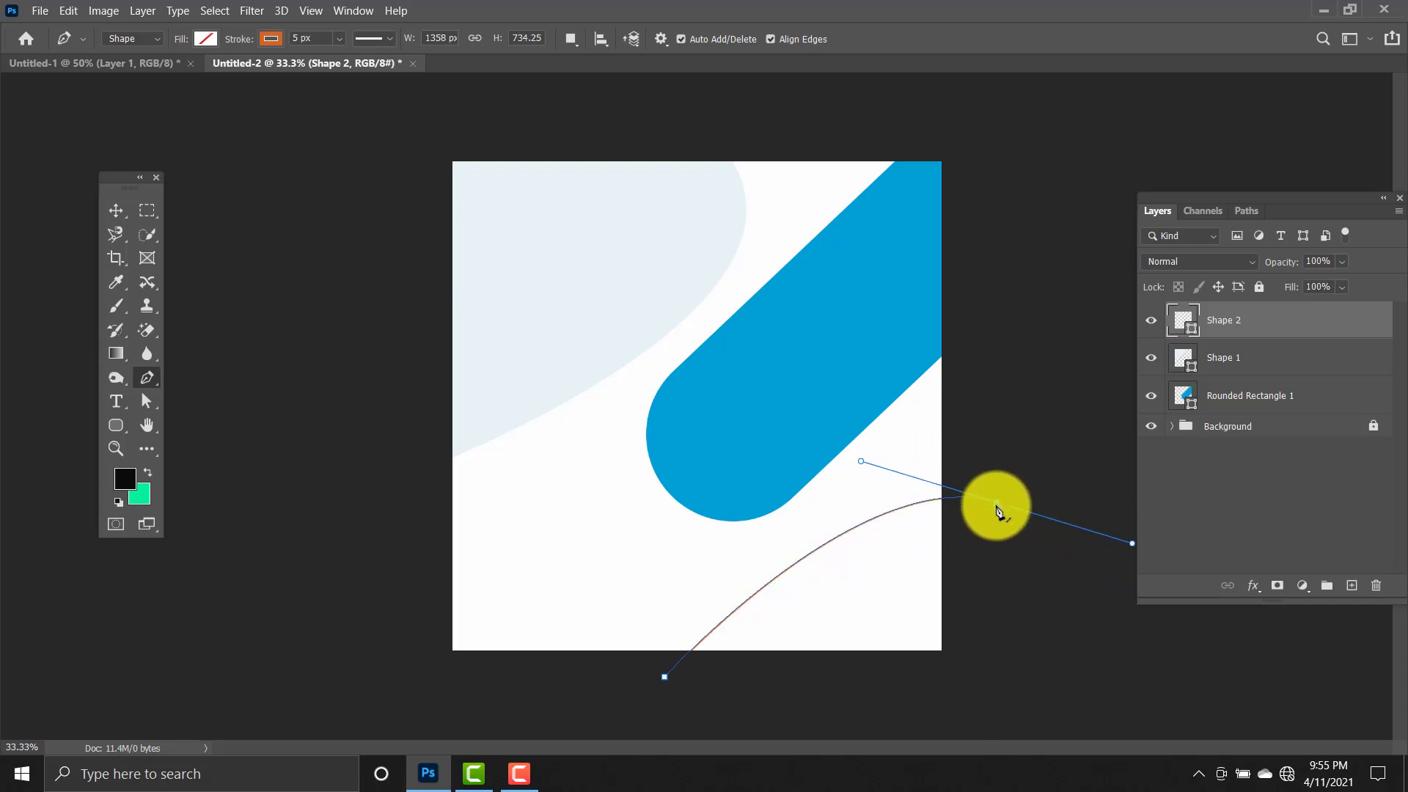
{"action": "left_click", "coordinate": [1024, 666]}
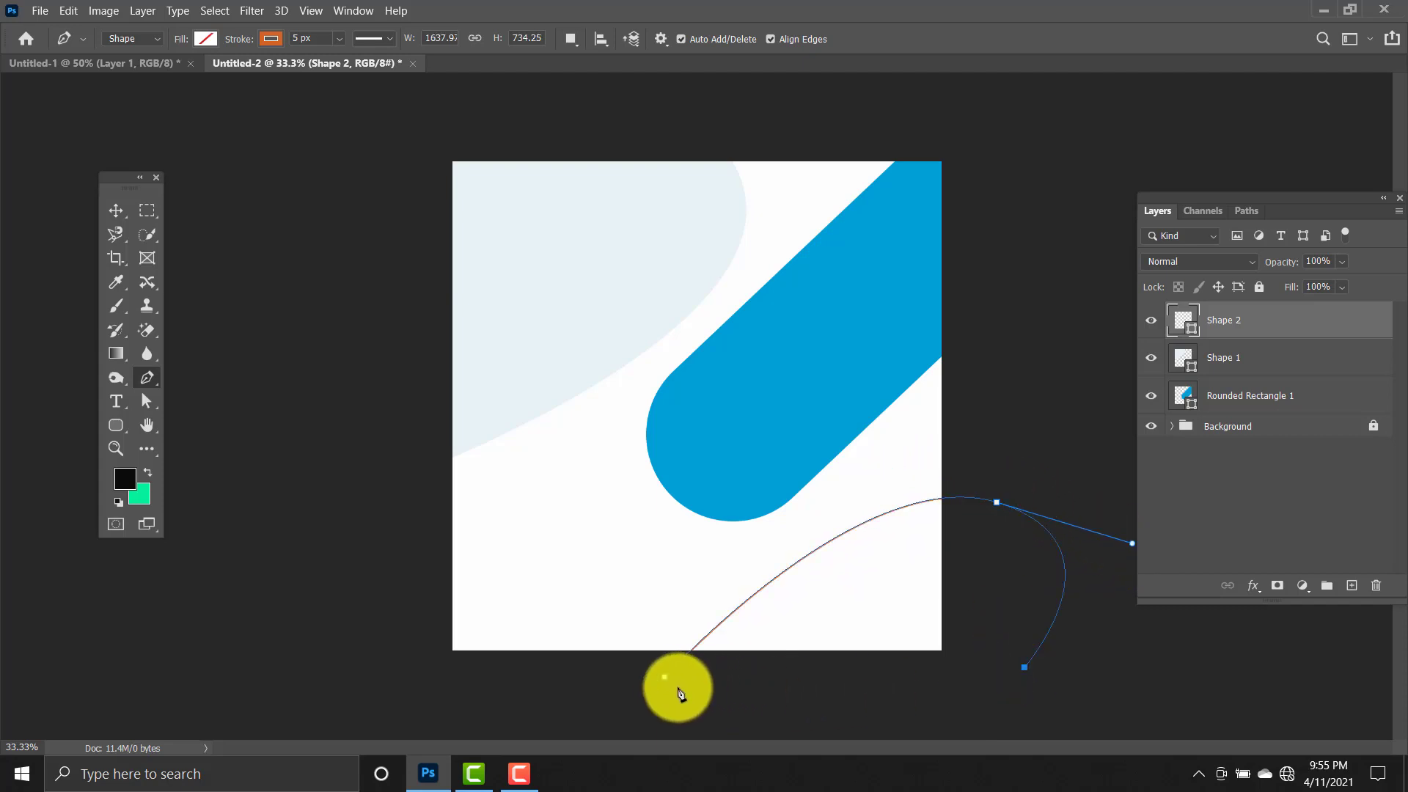
{"action": "left_click", "coordinate": [667, 679]}
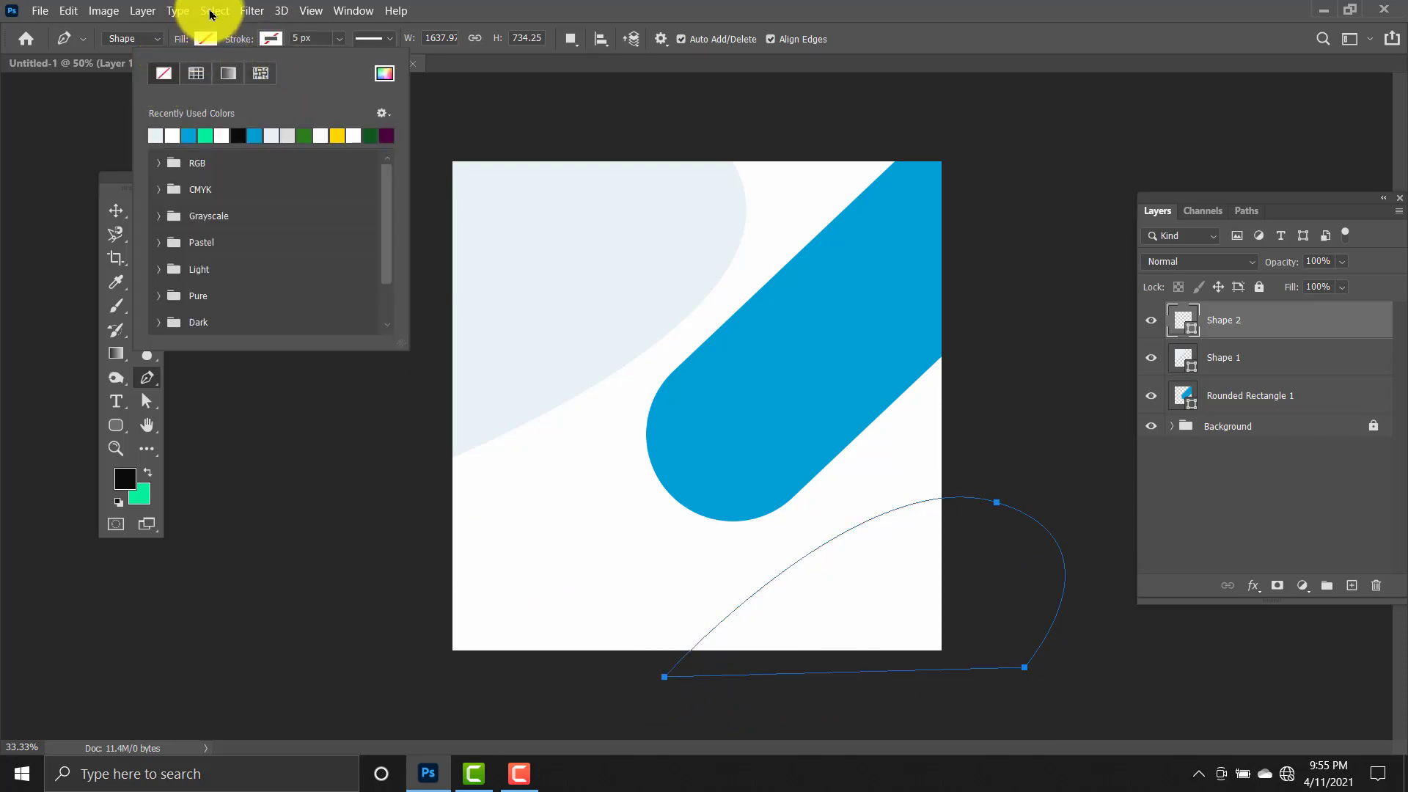
Remove the lower-right curved shape's stroke, fill it with the recently used pale blue #e8f3f7 and deselect it.
{"action": "left_click", "coordinate": [206, 38]}
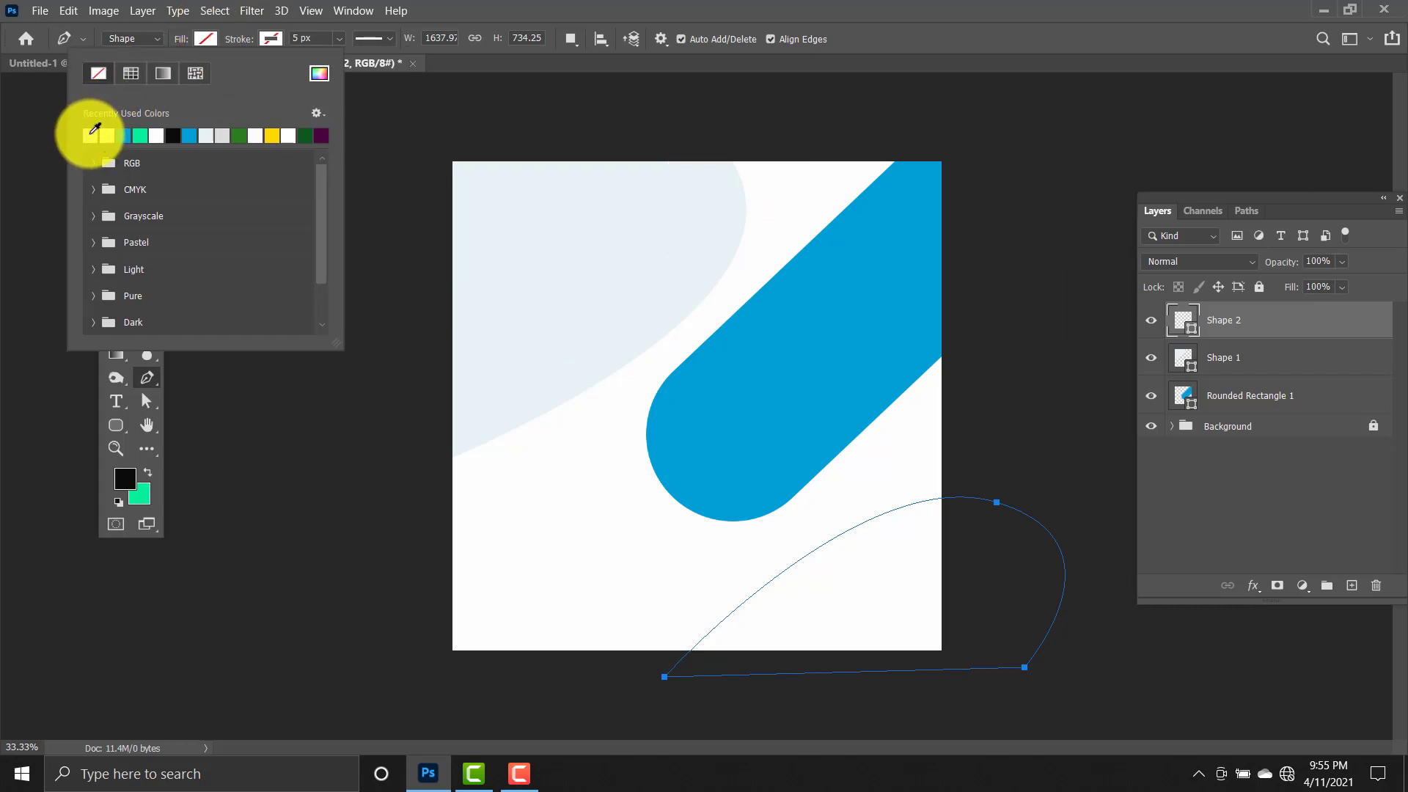
{"action": "left_click", "coordinate": [92, 134]}
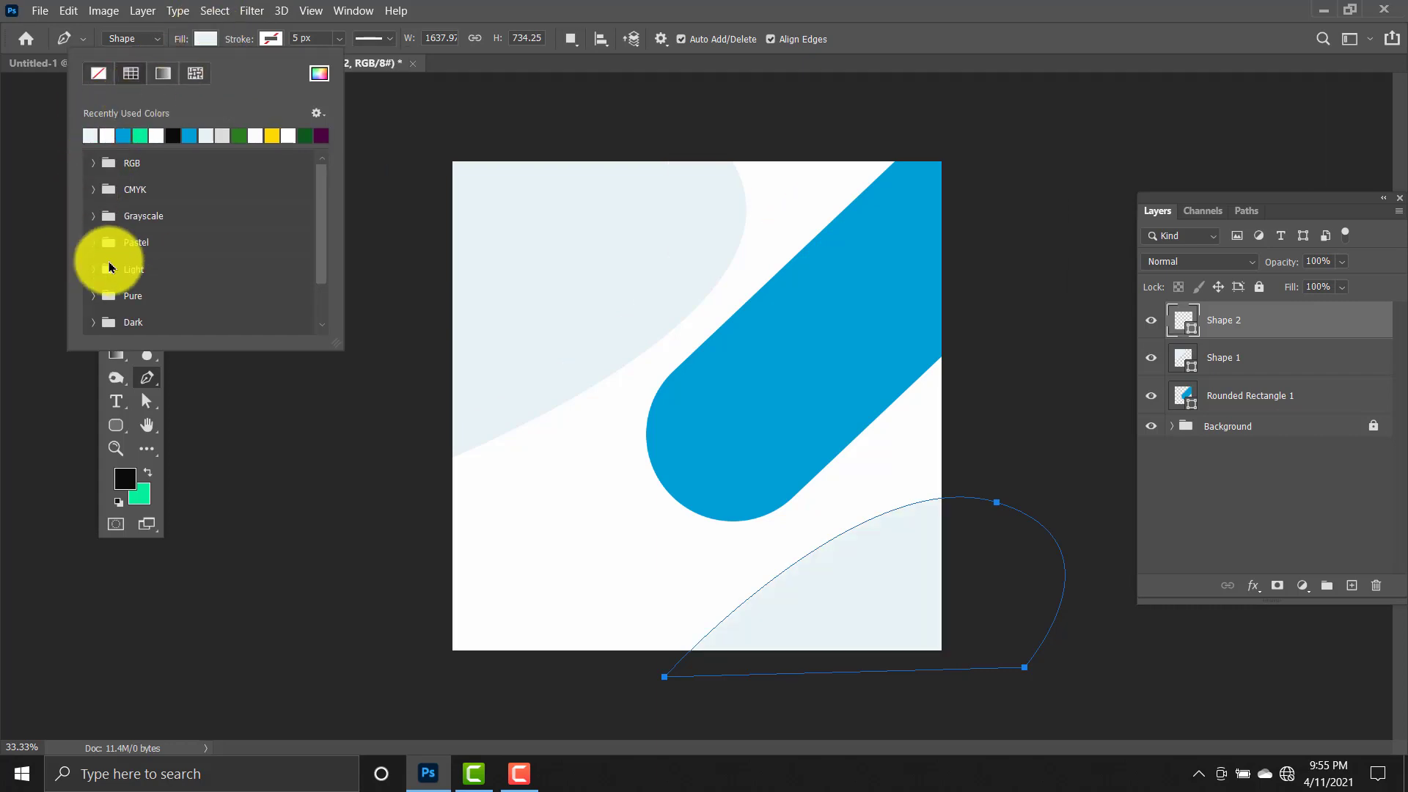
{"action": "key", "text": "Escape"}
{"action": "key", "text": "v"}
{"action": "left_click", "coordinate": [235, 398]}
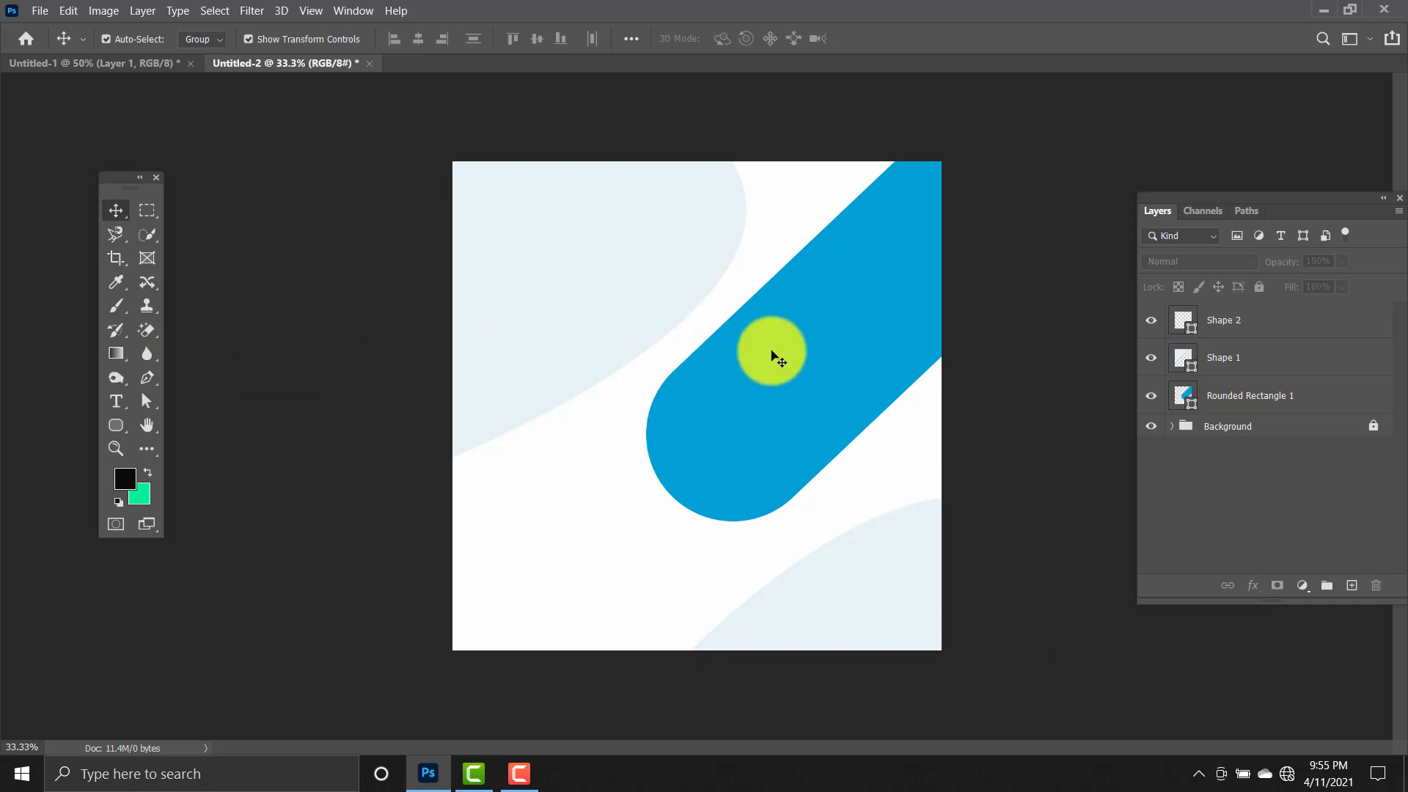
Group the Shape 2, Shape 1 and Rounded Rectangle 1 layers.
{"action": "left_click", "coordinate": [1272, 330]}
{"action": "left_click", "coordinate": [1270, 359], "text": "ctrl"}
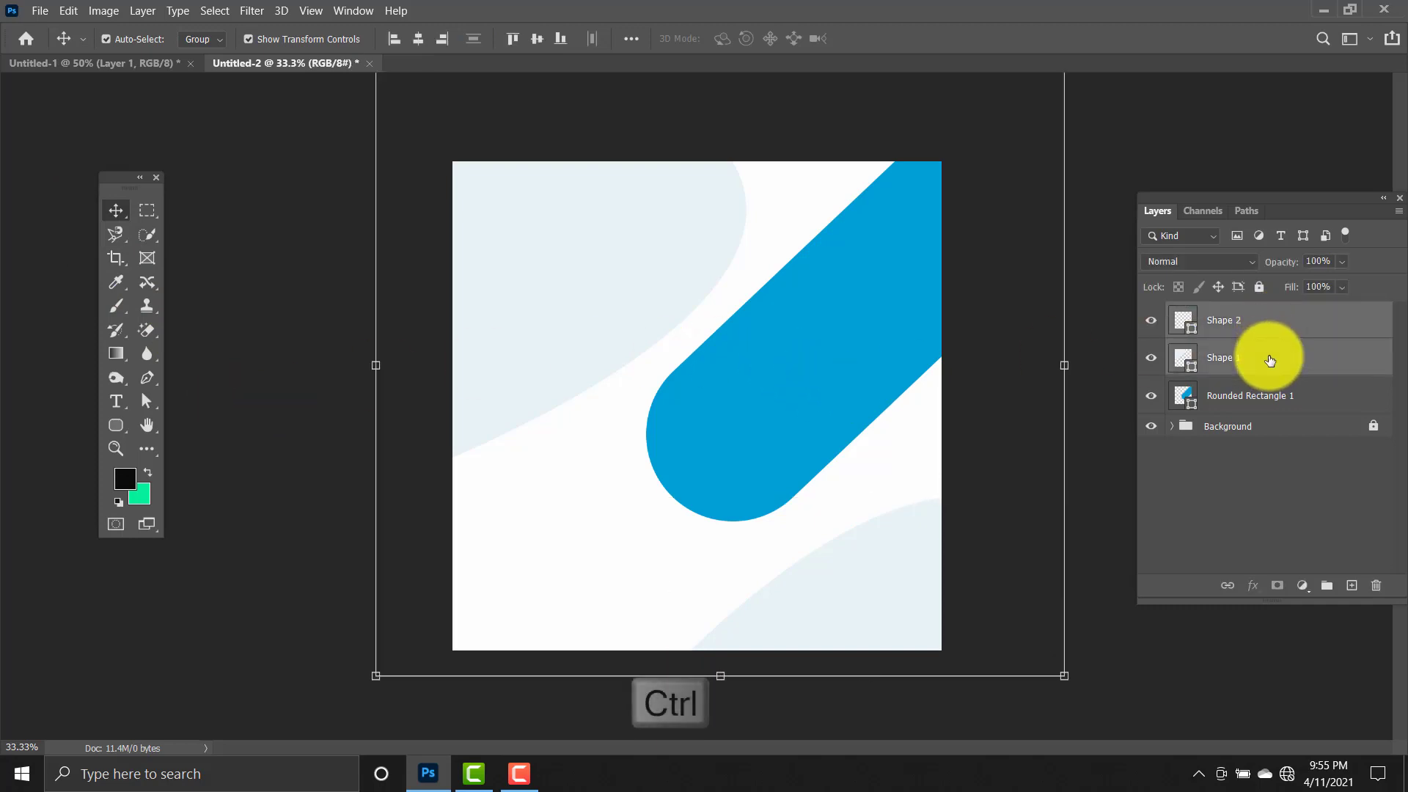
{"action": "left_click", "coordinate": [1280, 398], "text": "ctrl"}
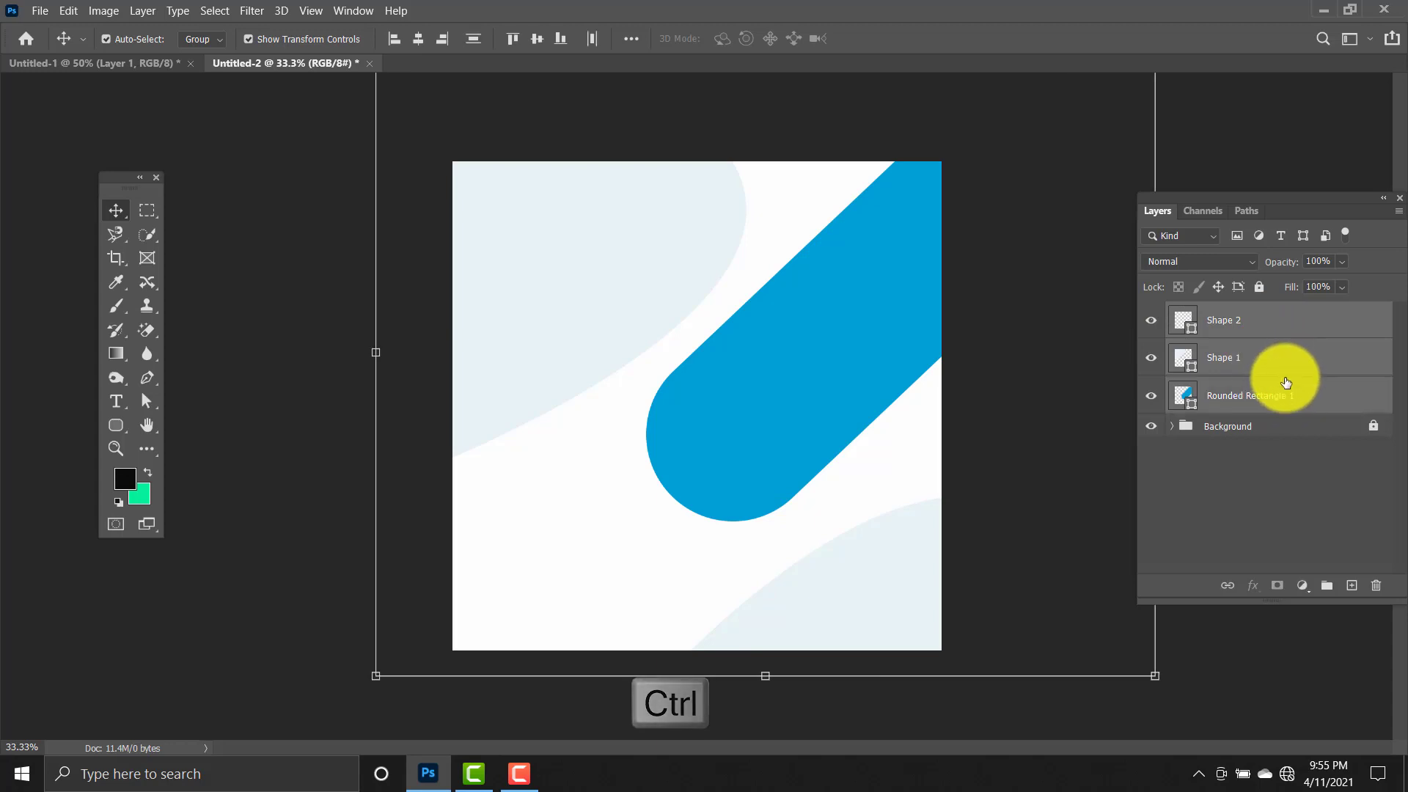
{"action": "key", "text": "ctrl+g"}
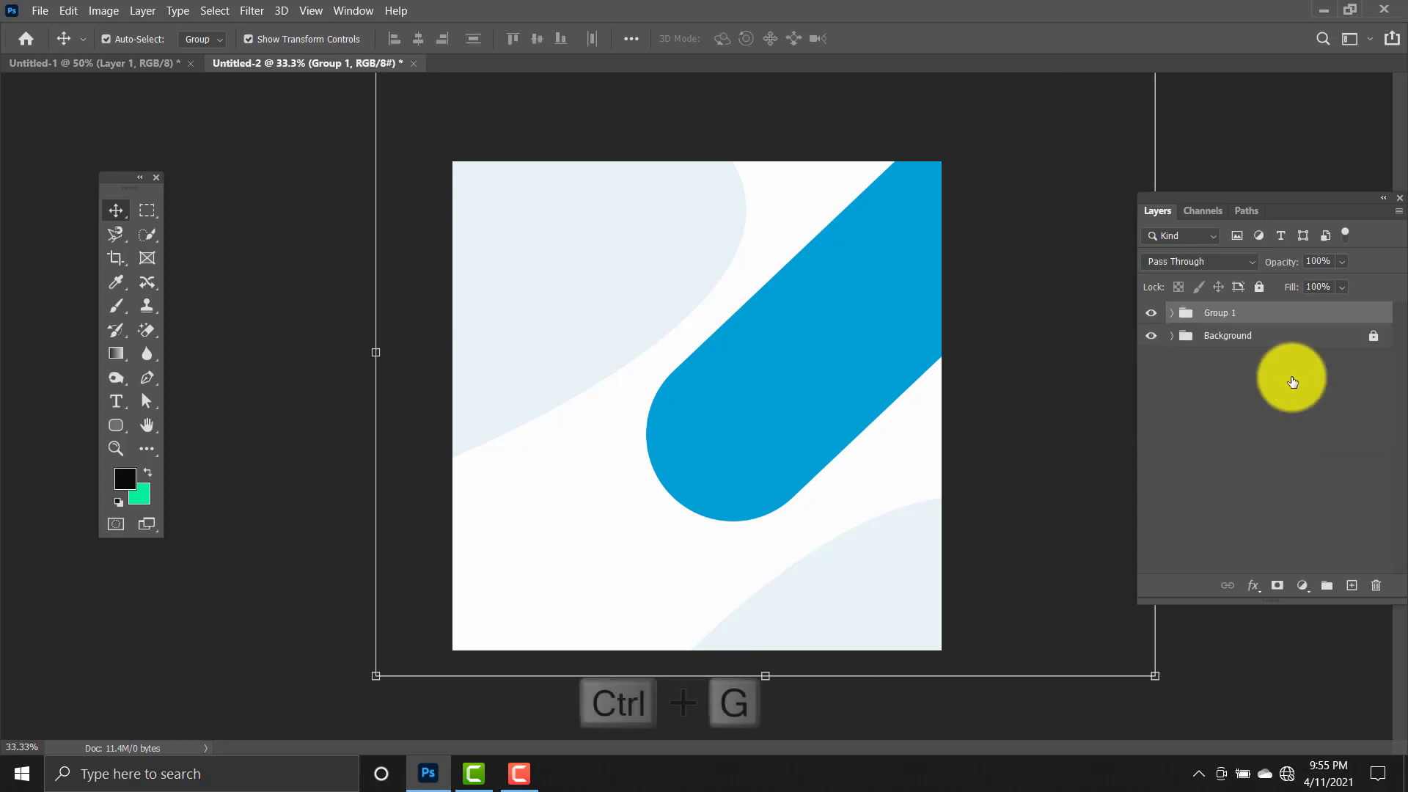
Rename the new layer group Shapes, lock it and deselect it.
{"action": "double_click", "coordinate": [1220, 312]}
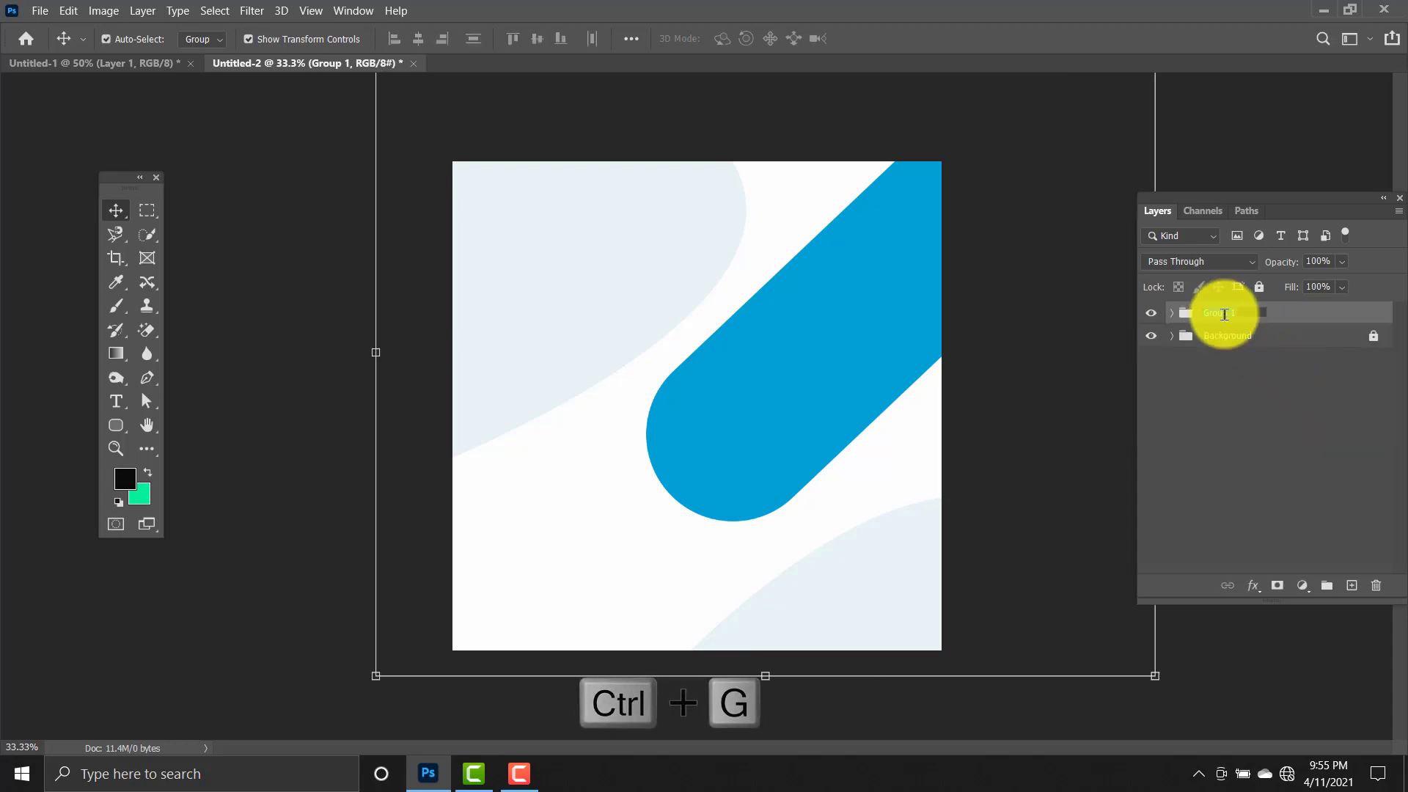
{"action": "type", "text": "Shapes"}
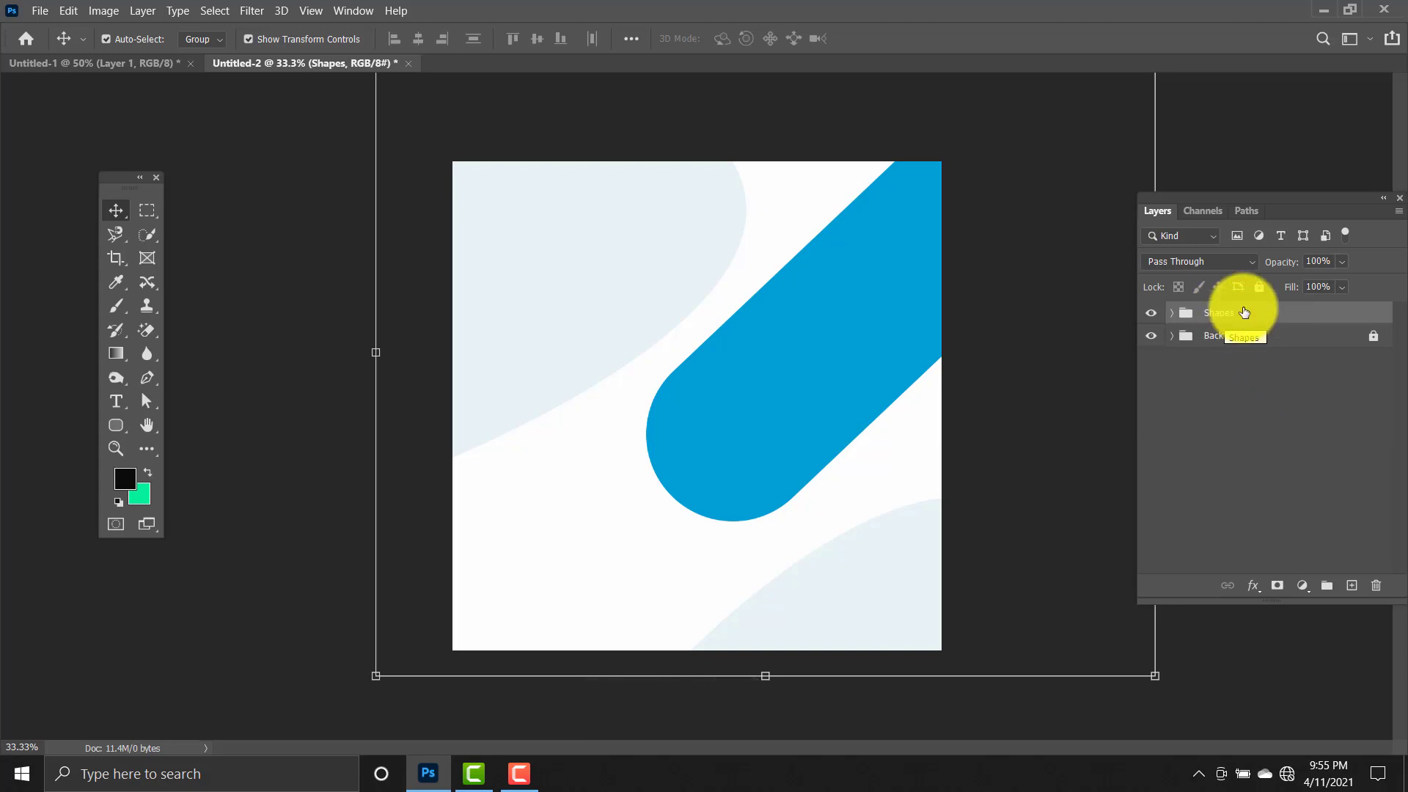
{"action": "left_click", "coordinate": [1262, 290]}
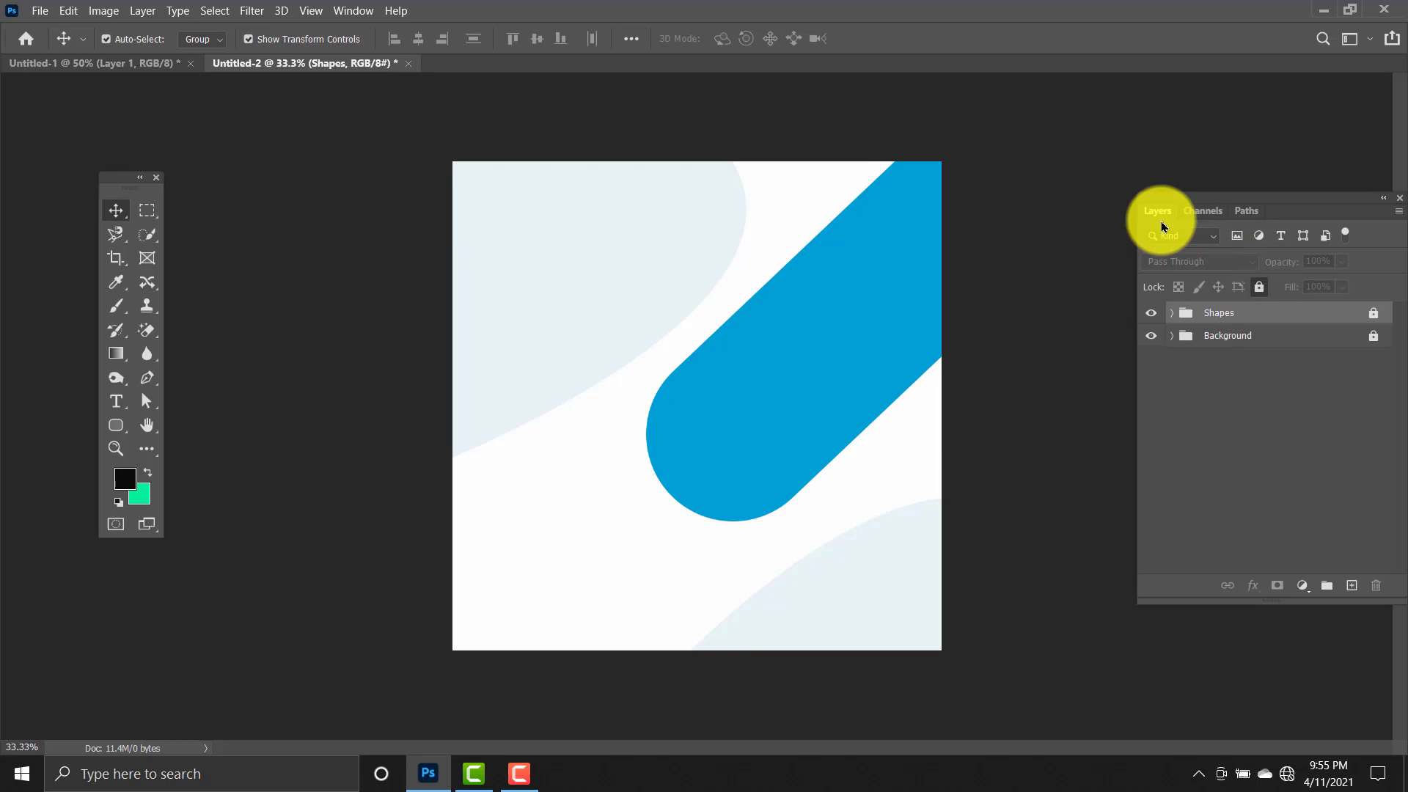
{"action": "left_click", "coordinate": [1097, 161]}
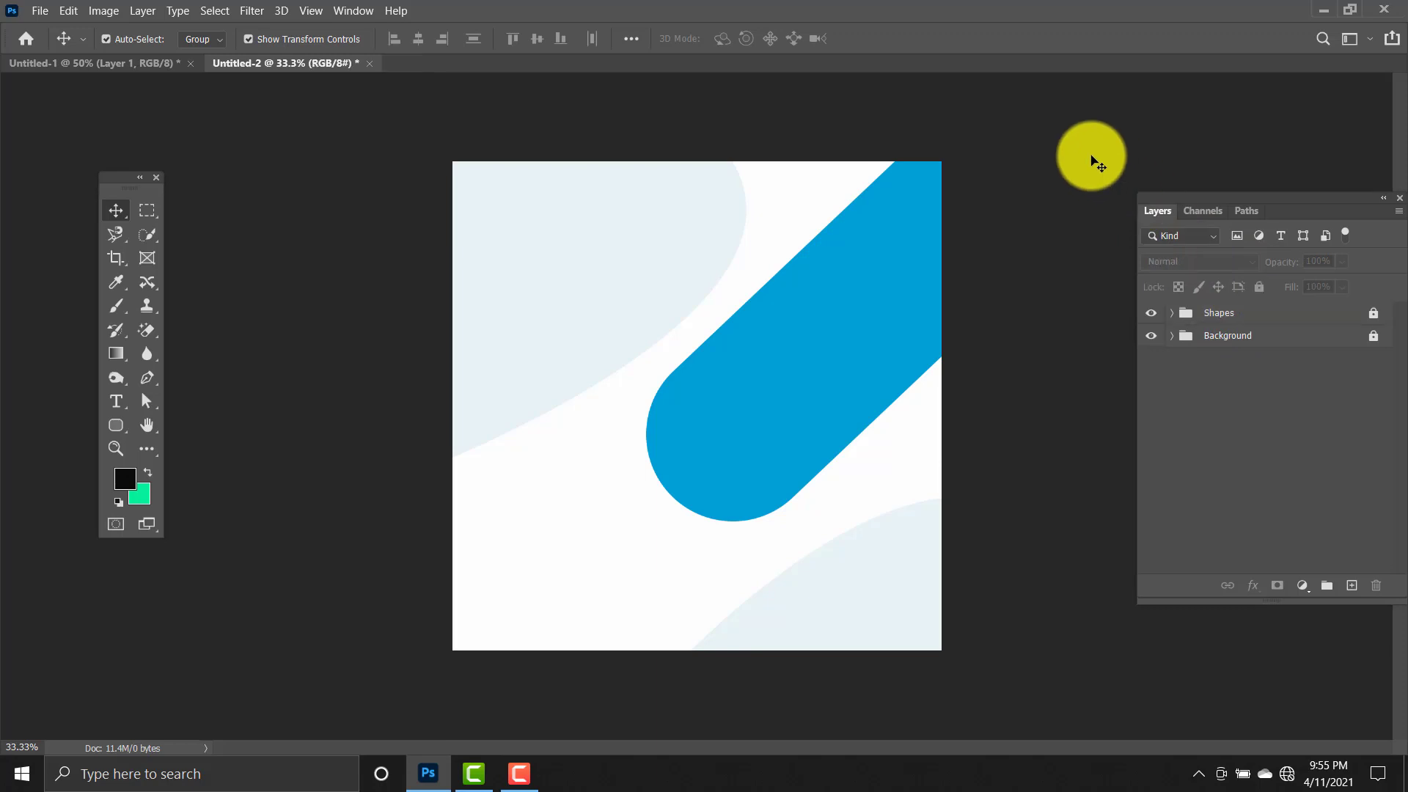
Bring the shoe image from the Untitled-1 document into Untitled-2 and place it over the lower end of the blue rounded shape.
{"action": "left_click", "coordinate": [161, 67]}
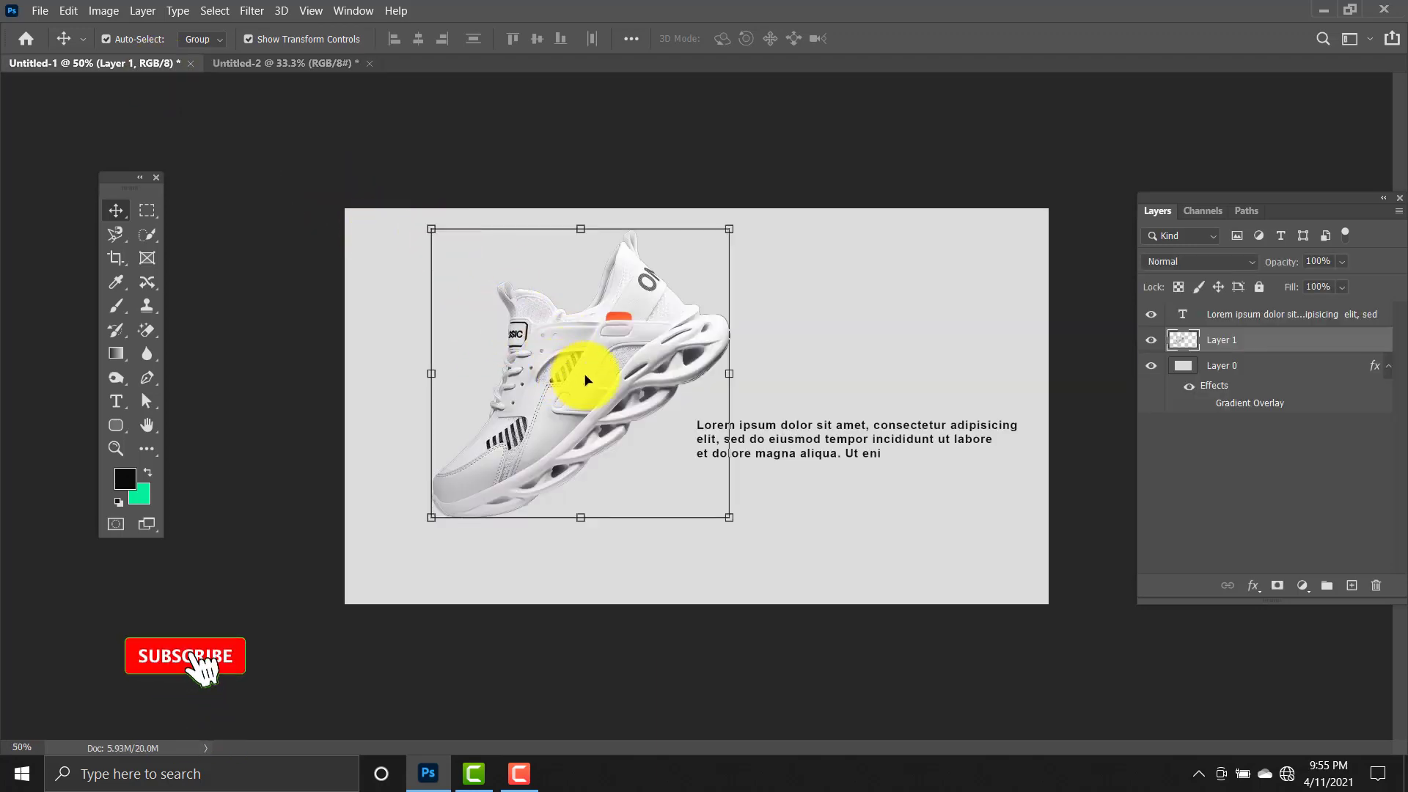
{"action": "left_click_drag", "start_coordinate": [575, 377], "coordinate": [848, 330]}
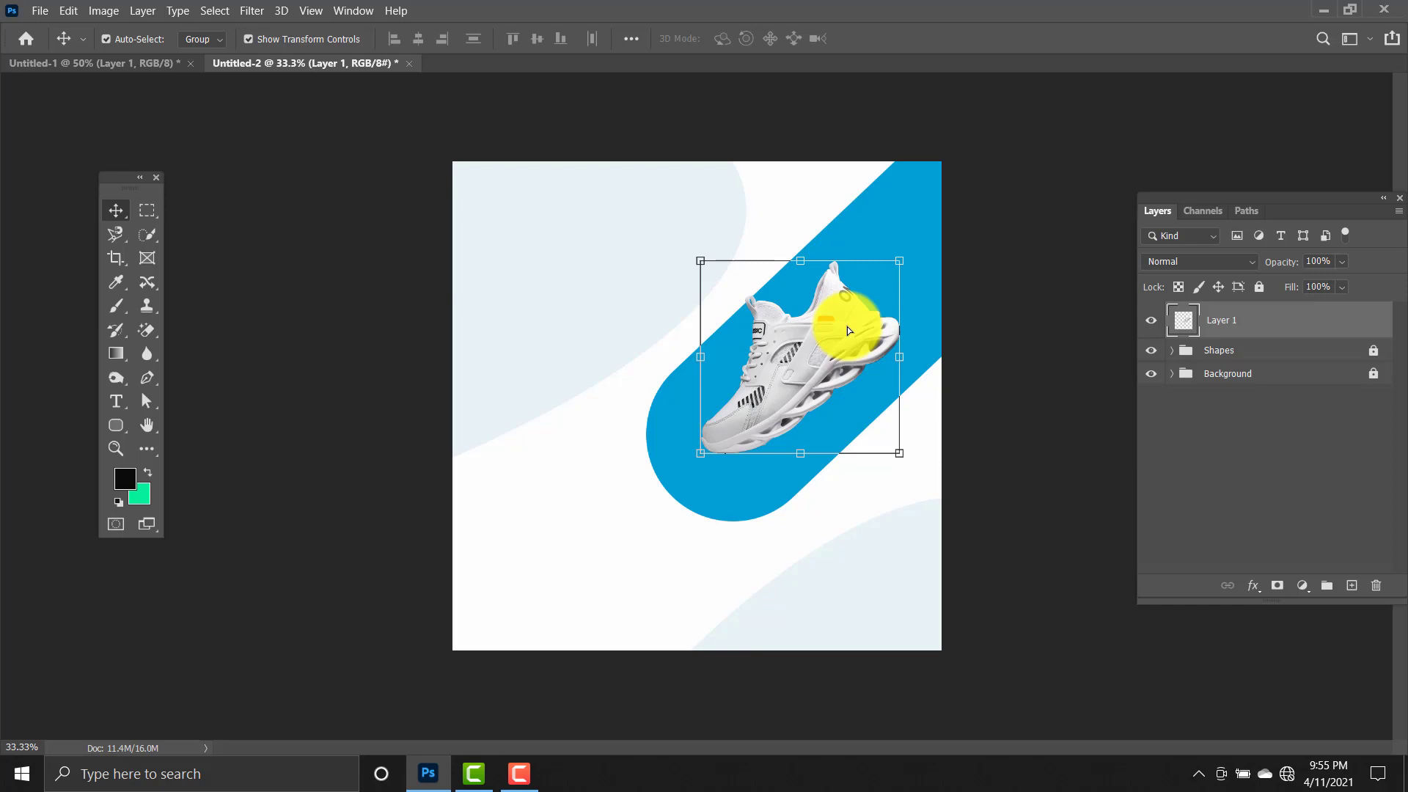
{"action": "left_click_drag", "start_coordinate": [779, 377], "coordinate": [754, 429]}
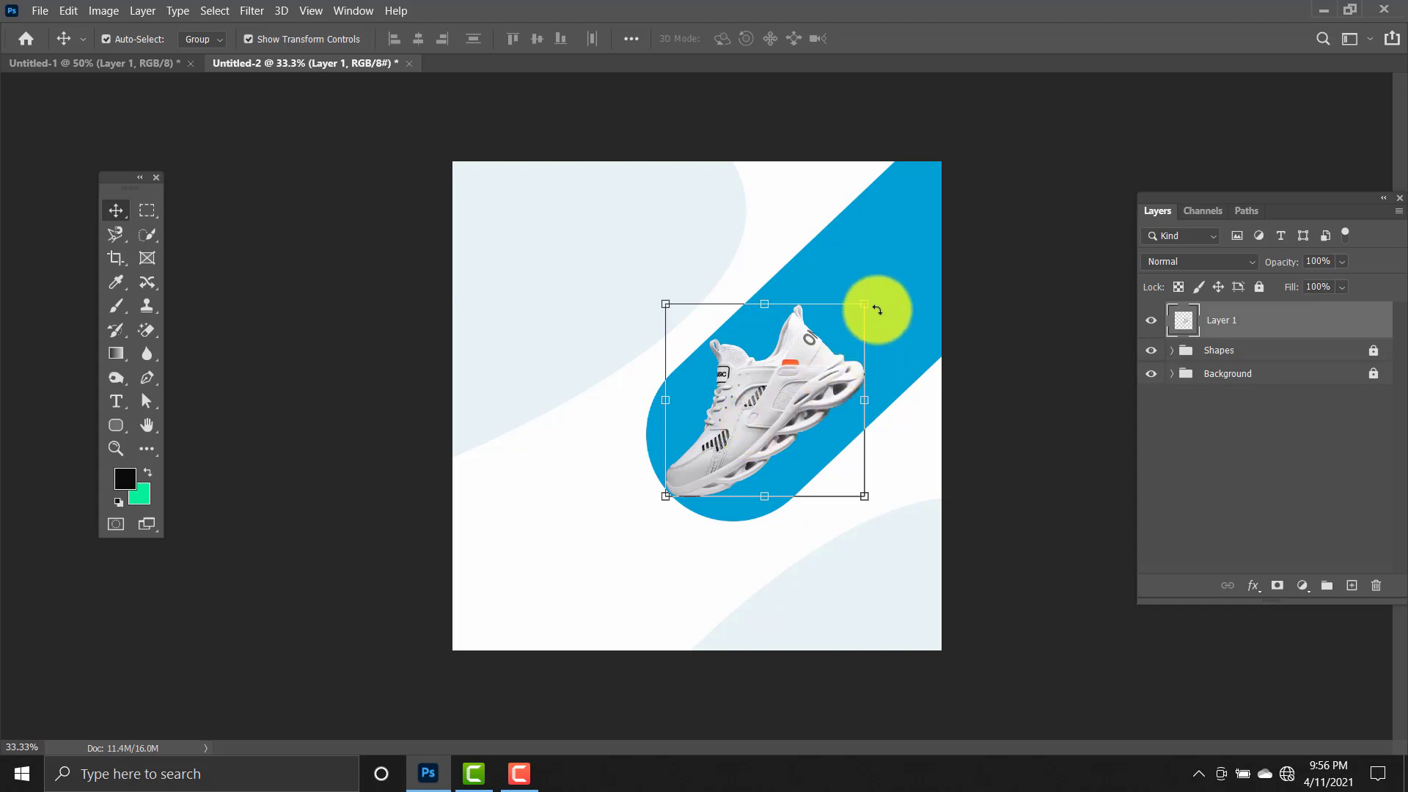
Rotate the shoe by about -2.6°, nudge it slightly up and to the right within the blue shape, and apply the transform.
{"action": "key", "text": "ctrl+t"}
{"action": "left_click_drag", "start_coordinate": [879, 302], "coordinate": [873, 298]}
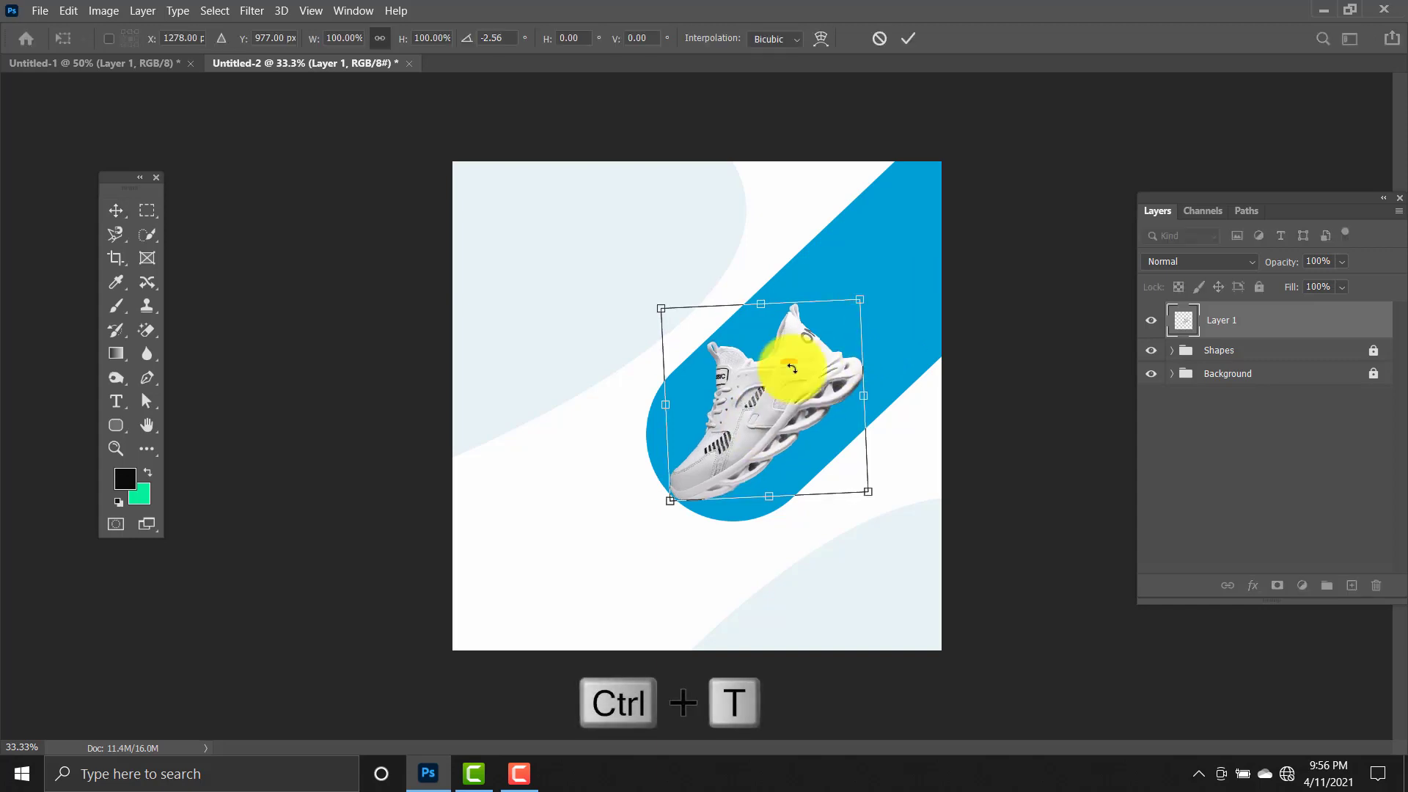
{"action": "left_click_drag", "start_coordinate": [780, 388], "coordinate": [782, 384]}
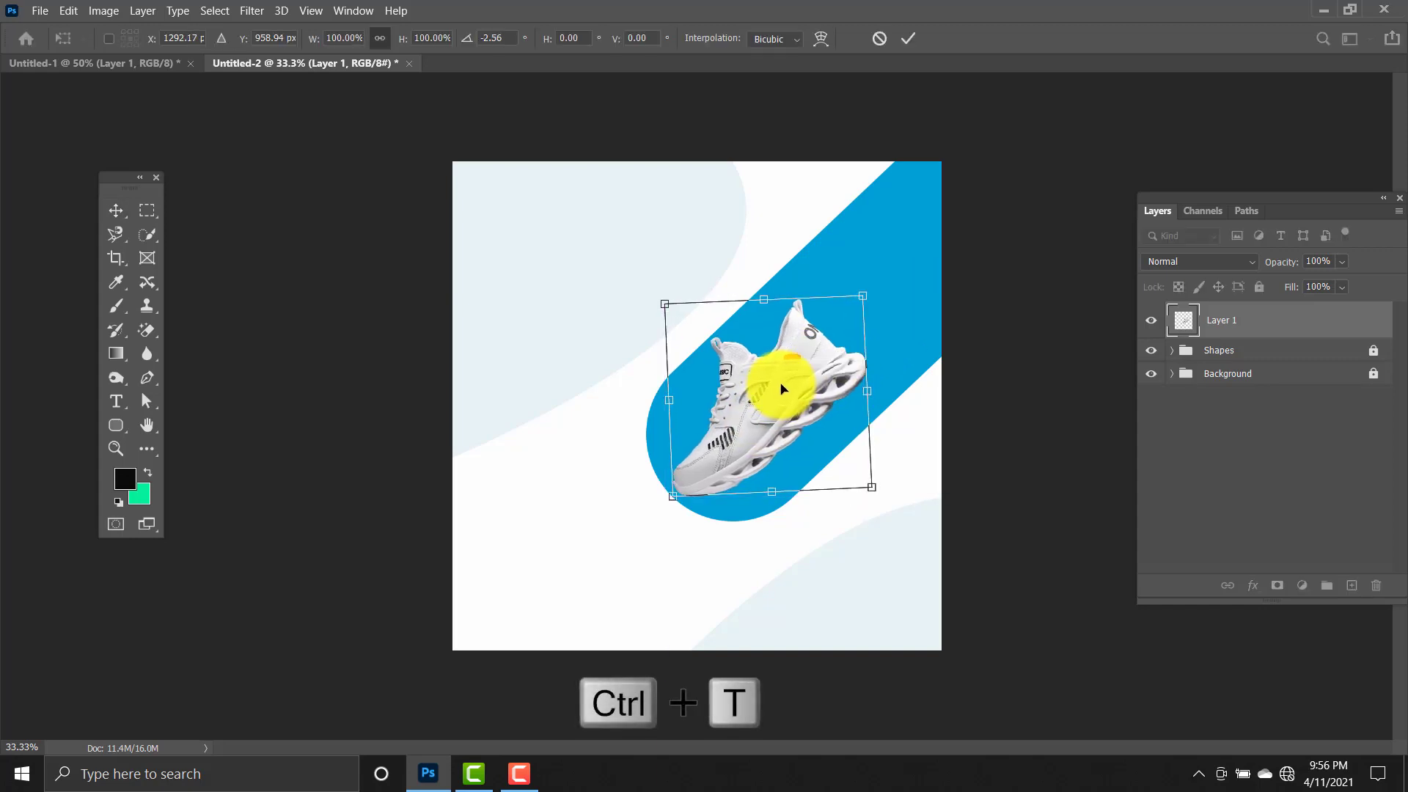
{"action": "key", "text": "Return"}
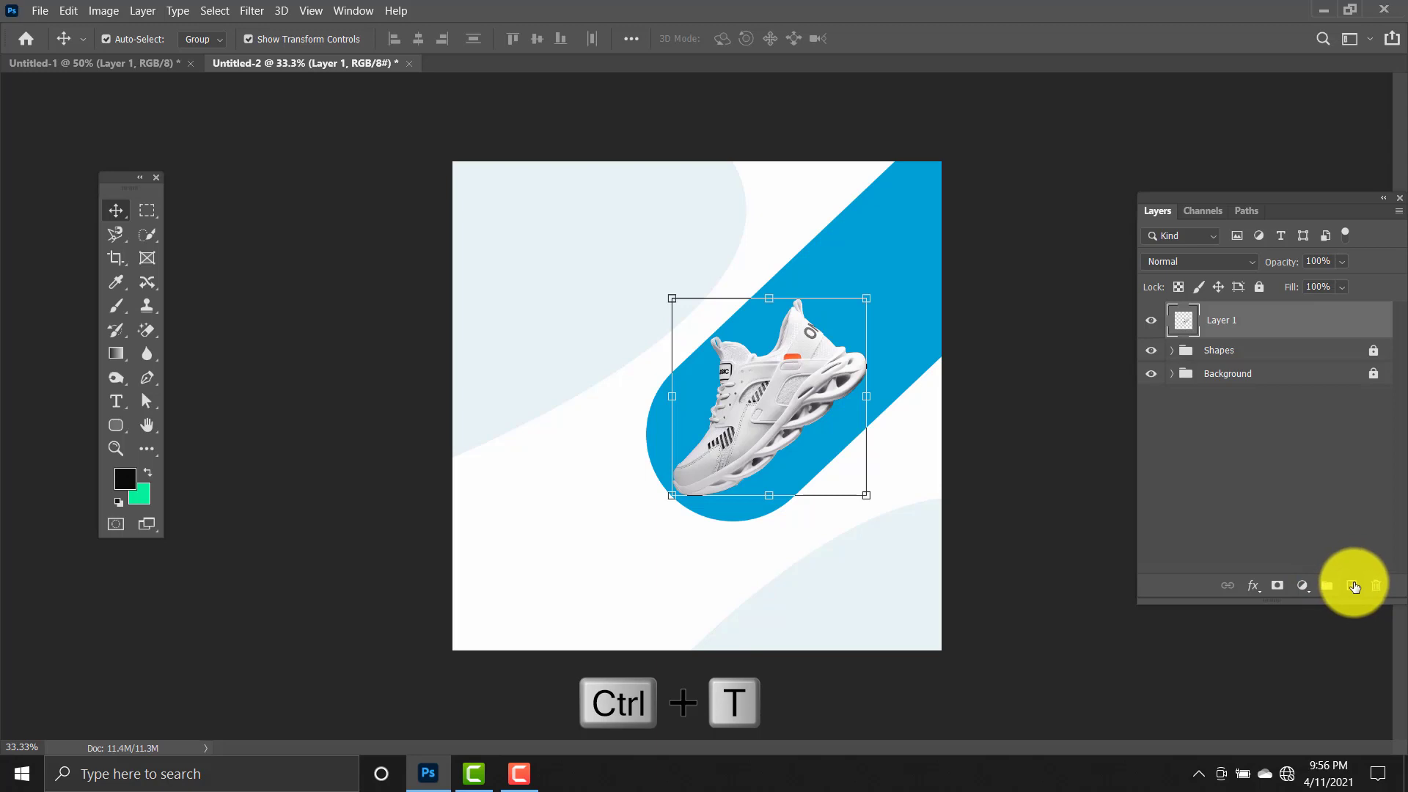
Paint a black dab under the sole on a new layer, using a flattened 401 px Soft Round brush at a 179° angle.
{"action": "left_click", "coordinate": [1353, 586]}
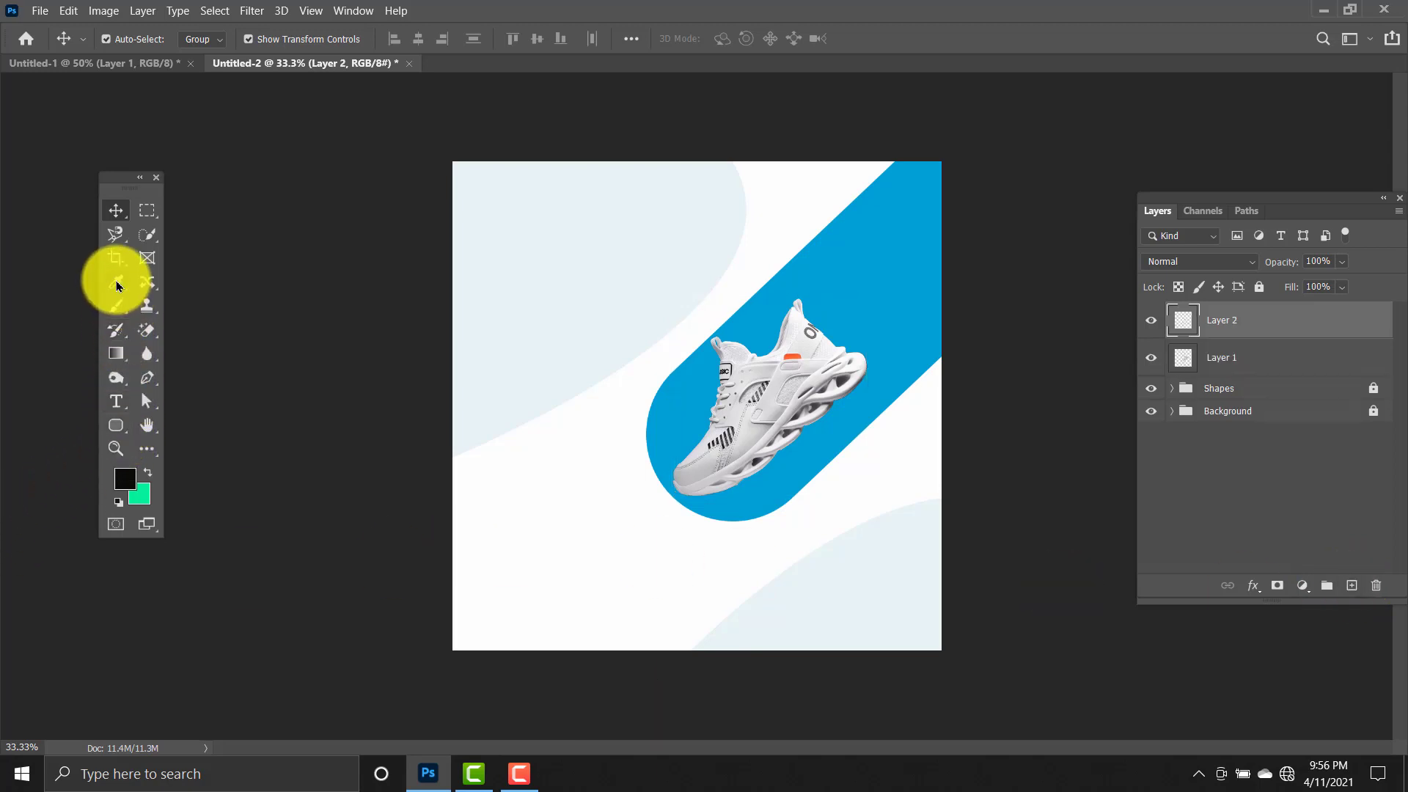
{"action": "left_click_drag", "start_coordinate": [118, 306], "coordinate": [184, 310]}
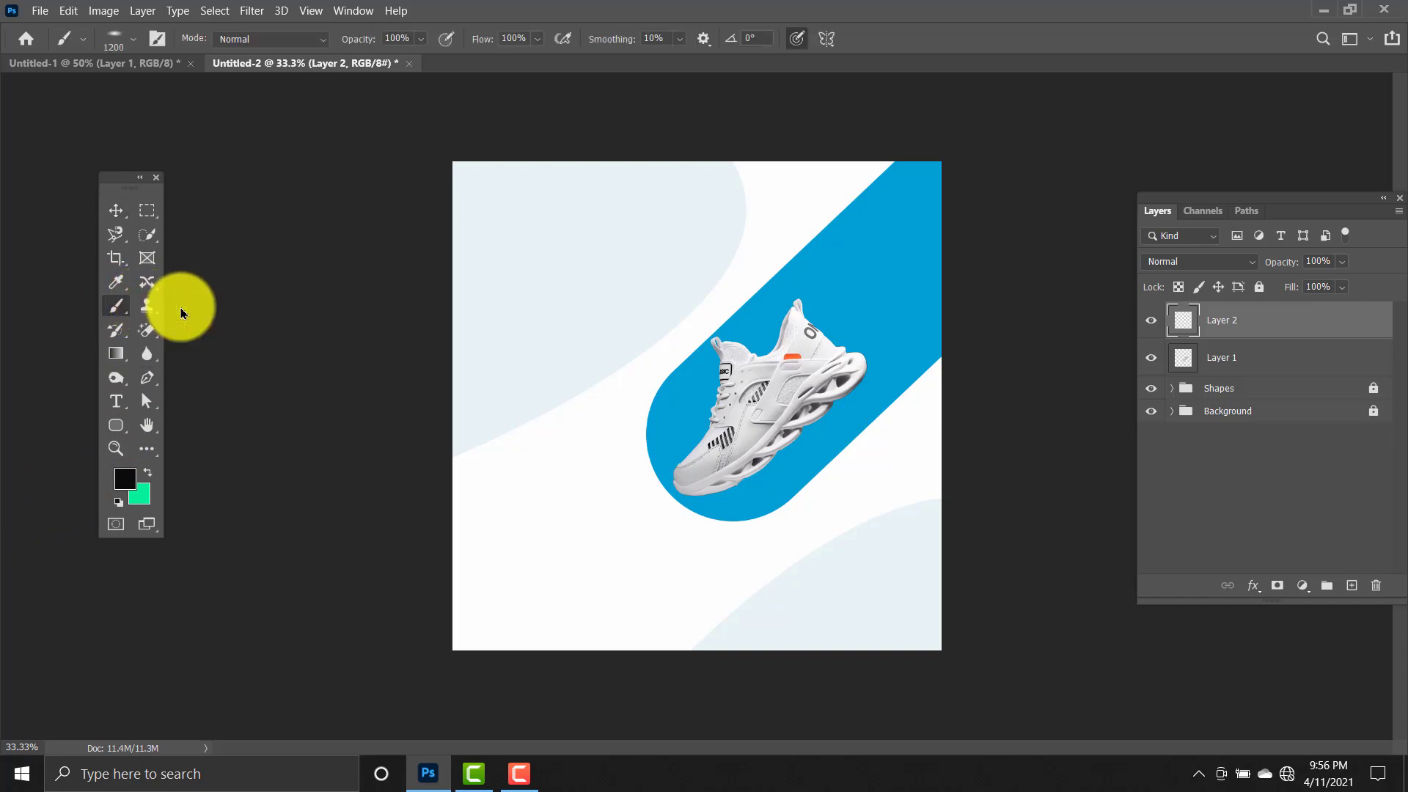
{"action": "left_click", "coordinate": [135, 45]}
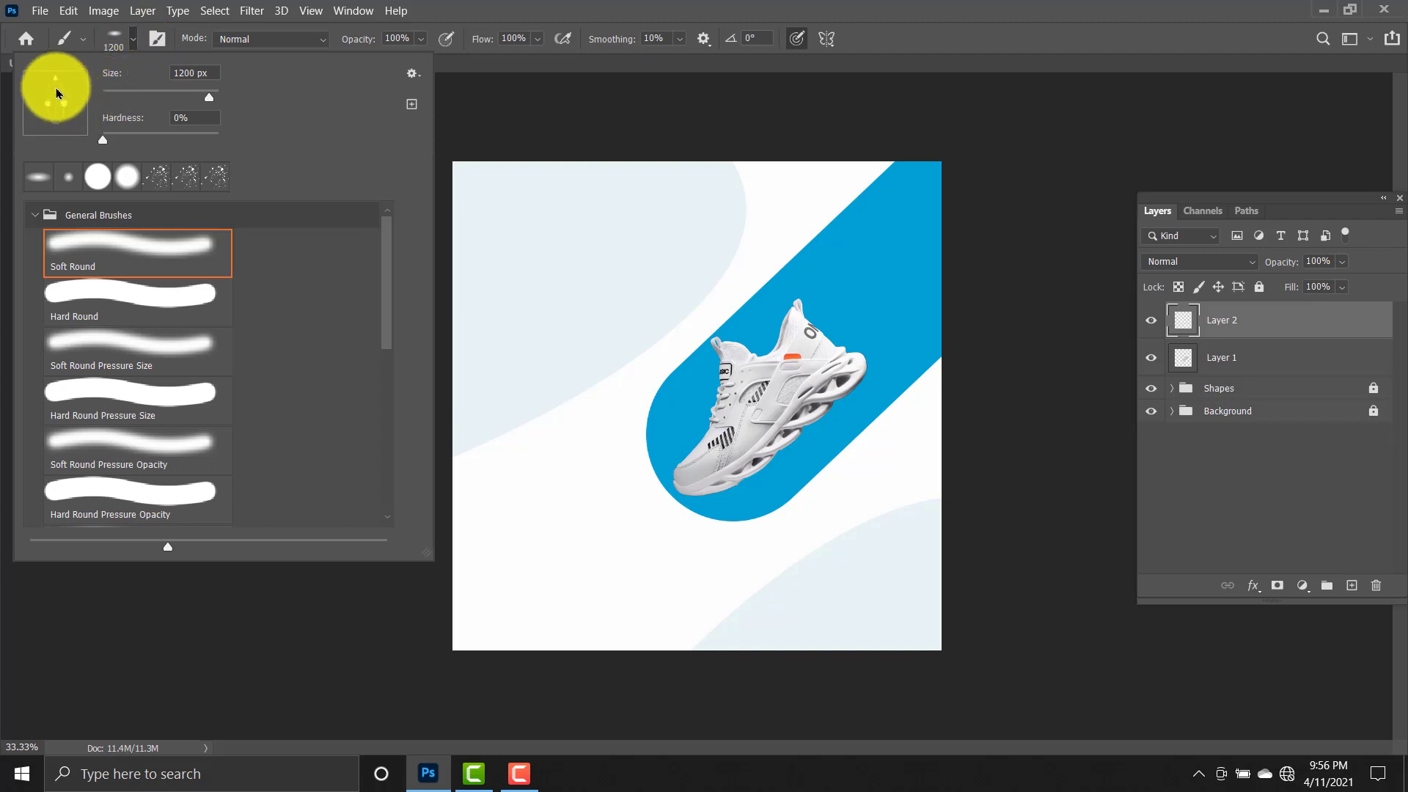
{"action": "mouse_move", "coordinate": [67, 108]}
{"action": "left_mouse_down"}
{"action": "mouse_move", "coordinate": [55, 64]}
{"action": "mouse_move", "coordinate": [20, 85]}
{"action": "mouse_move", "coordinate": [18, 115]}
{"action": "mouse_move", "coordinate": [56, 92]}
{"action": "left_mouse_up"}
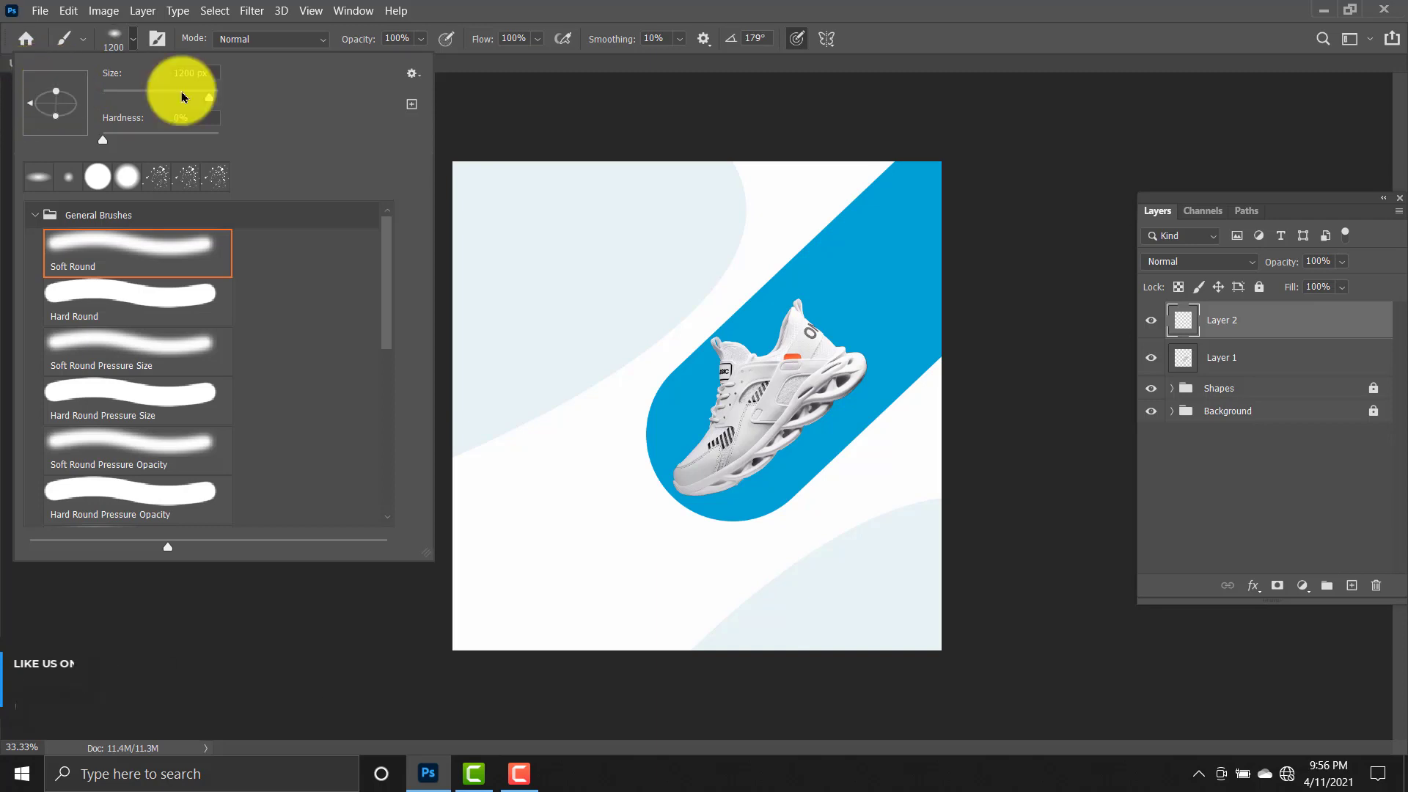
{"action": "left_click_drag", "start_coordinate": [204, 105], "coordinate": [187, 220]}
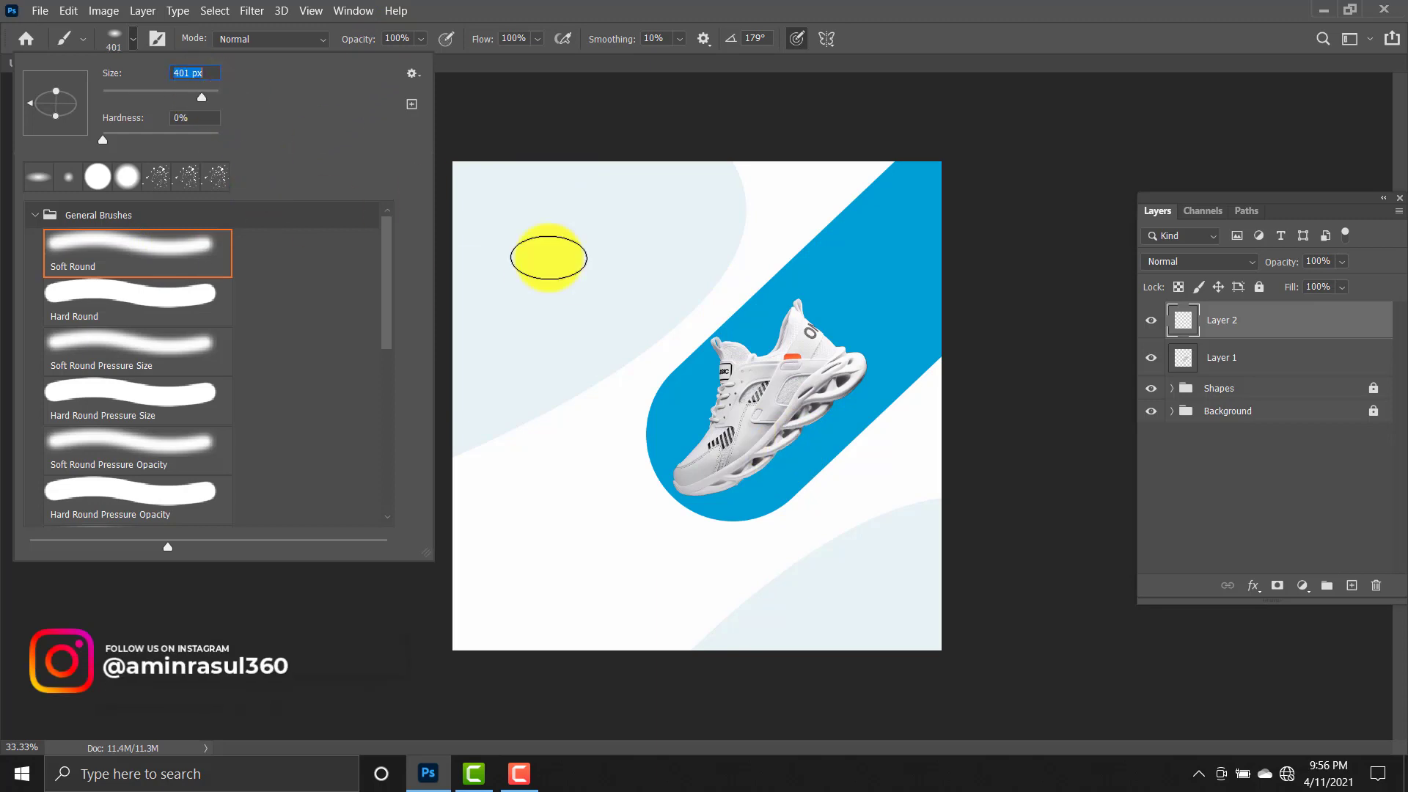
{"action": "key", "text": "Return"}
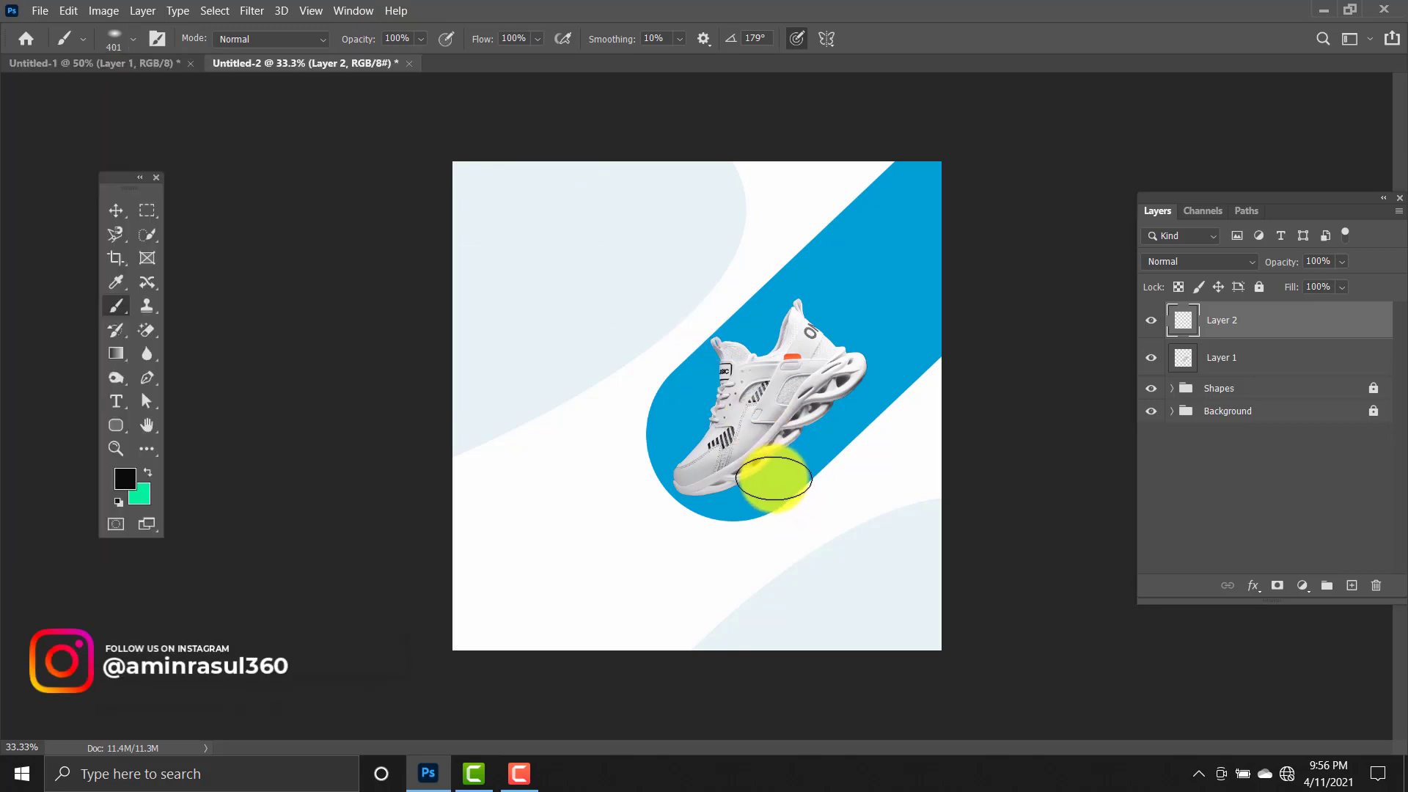
{"action": "left_click_drag", "start_coordinate": [774, 478], "coordinate": [645, 503]}
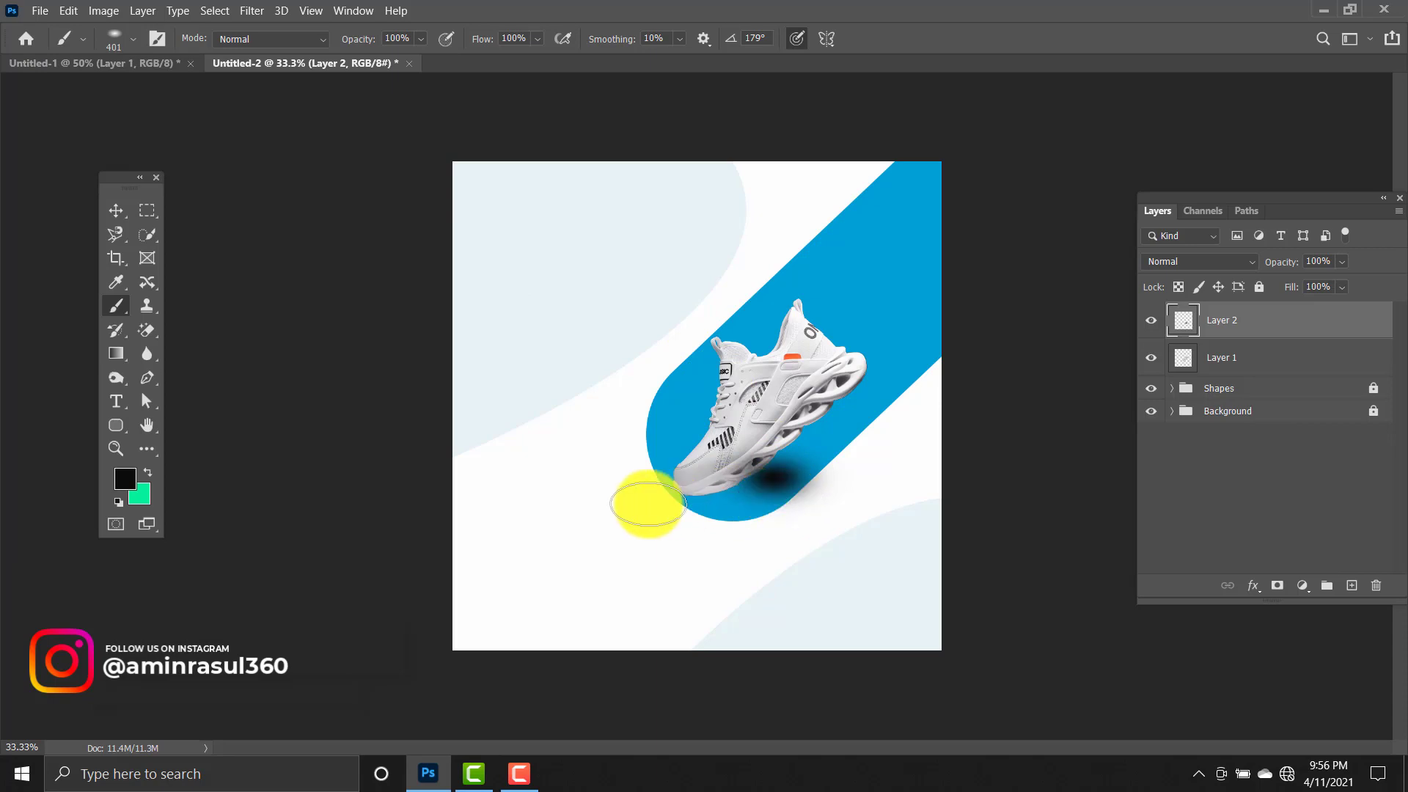
Enlarge the shadow to about 232%, rotate it about -38° beneath the sole, and move its layer below the shoe layer.
{"action": "left_click", "coordinate": [117, 211]}
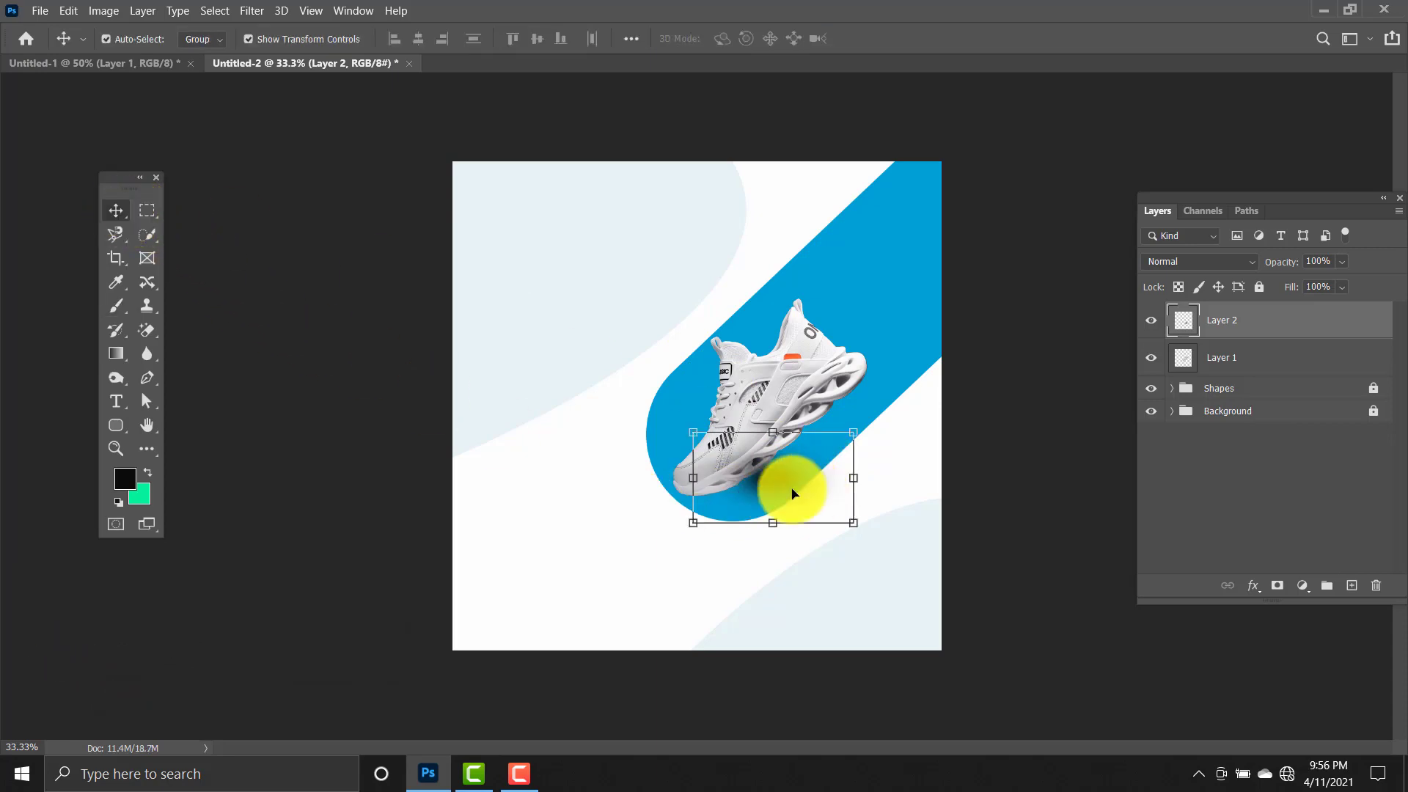
{"action": "key", "text": "ctrl+t"}
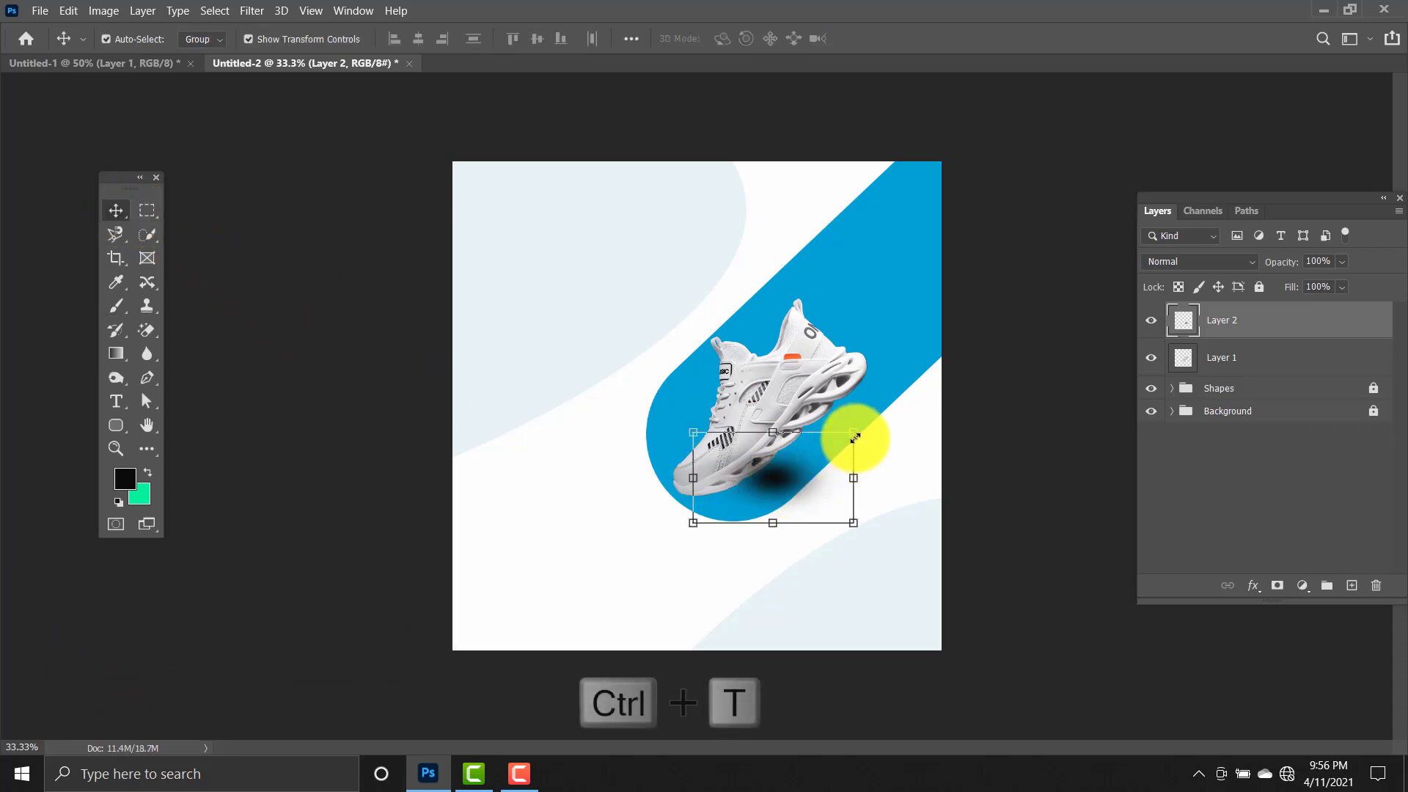
{"action": "left_click_drag", "start_coordinate": [854, 436], "coordinate": [960, 235]}
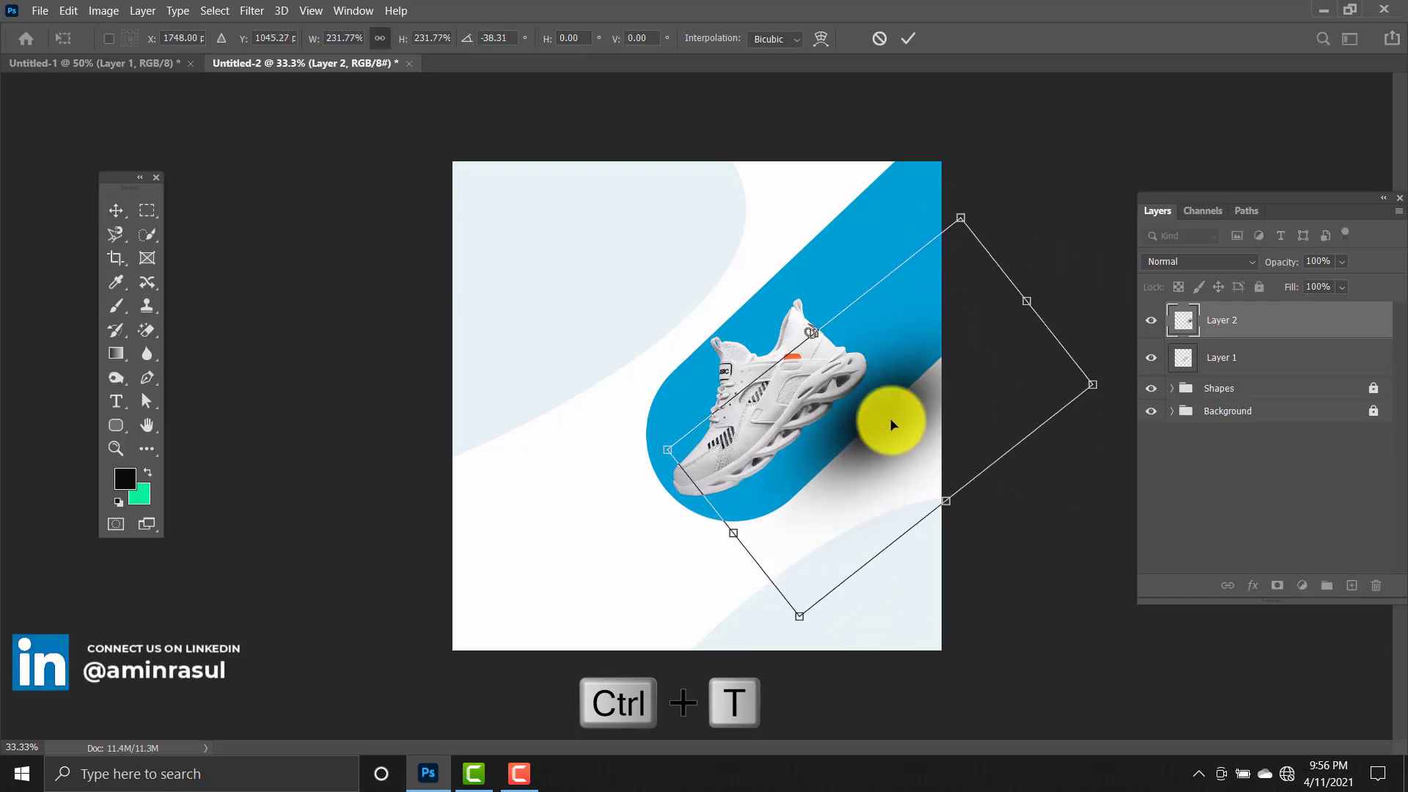
{"action": "left_click_drag", "start_coordinate": [893, 415], "coordinate": [811, 473]}
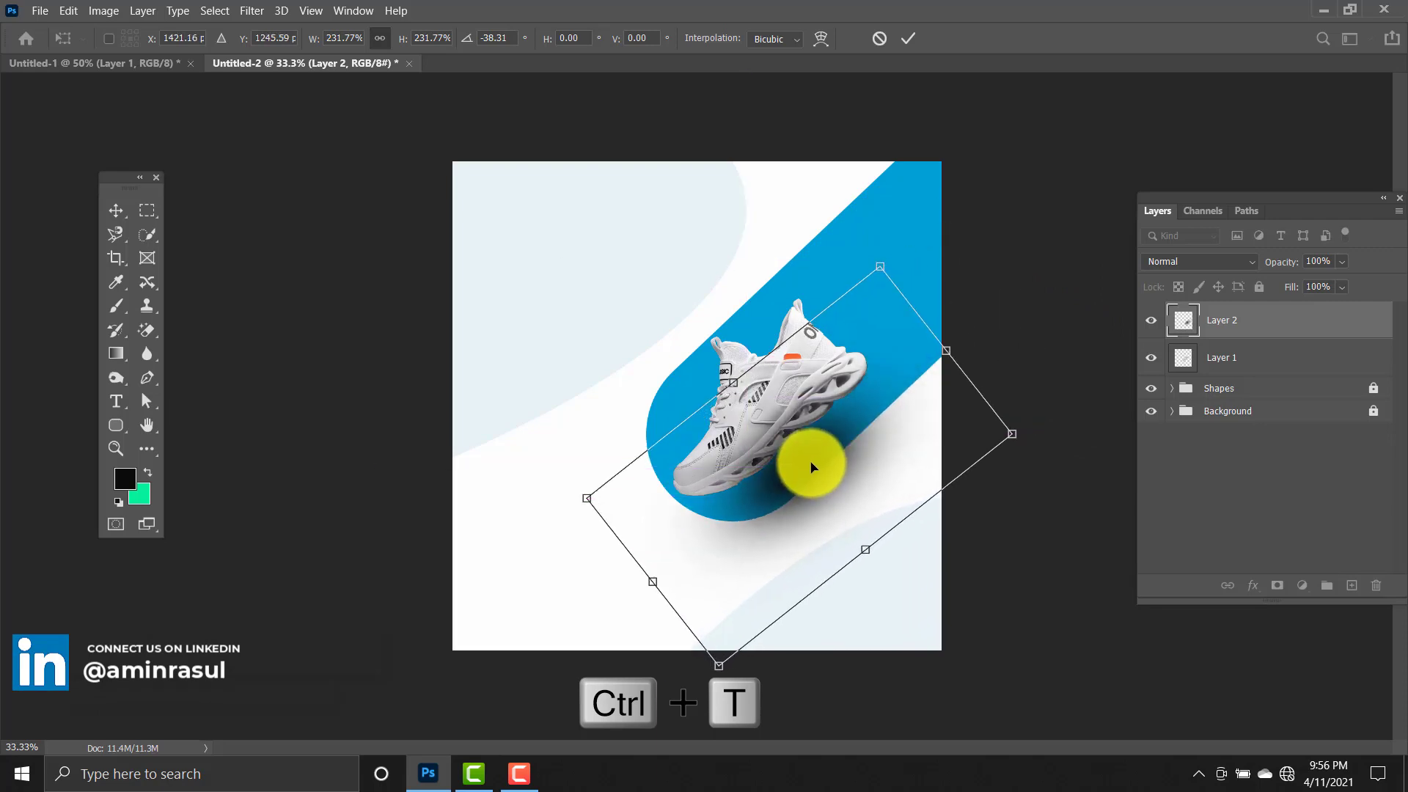
{"action": "double_click", "coordinate": [810, 467]}
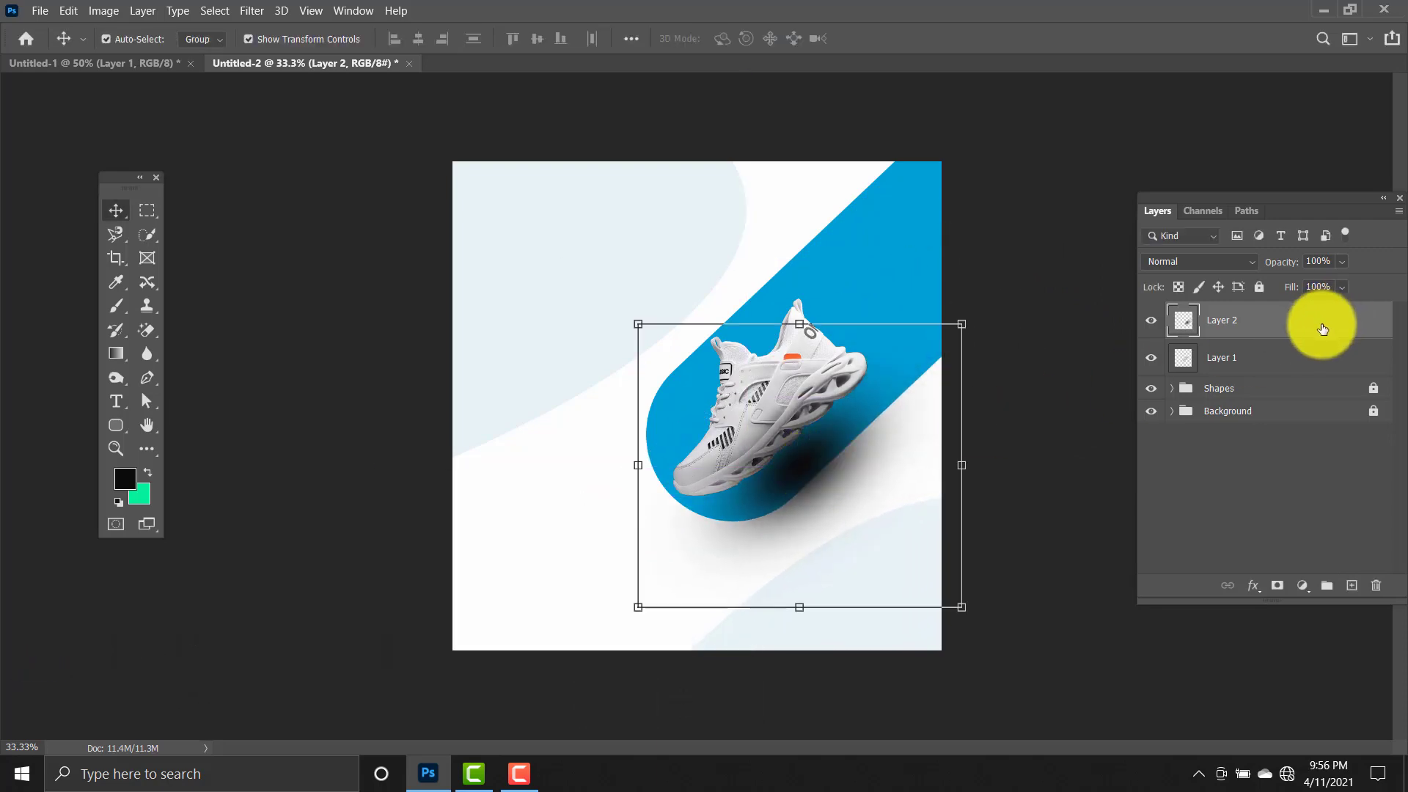
{"action": "left_click_drag", "start_coordinate": [1322, 329], "coordinate": [1233, 363]}
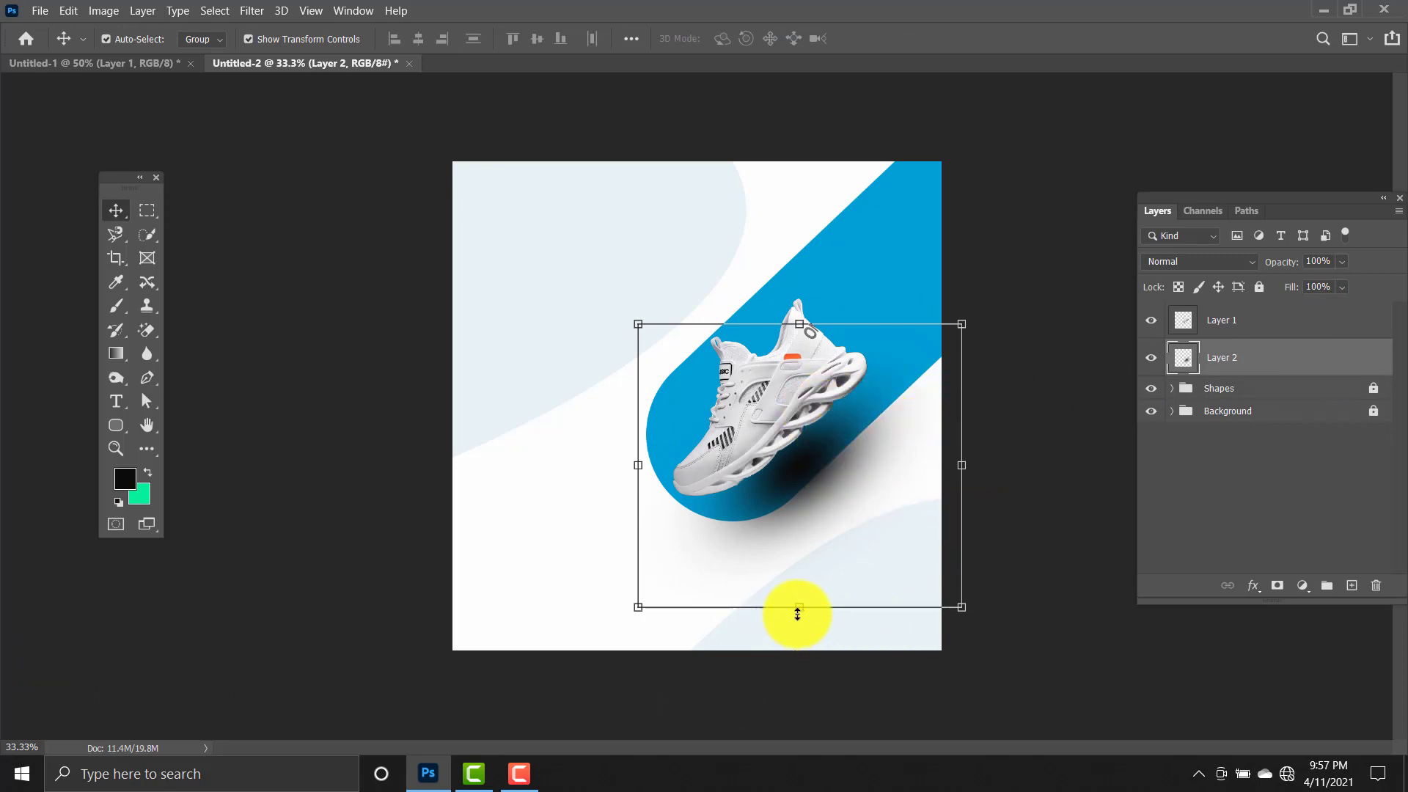
Reshape the shadow to about 97% width and 39% height, rotate it to about -24° and position it under the sole.
{"action": "left_click_drag", "start_coordinate": [798, 614], "coordinate": [798, 568]}
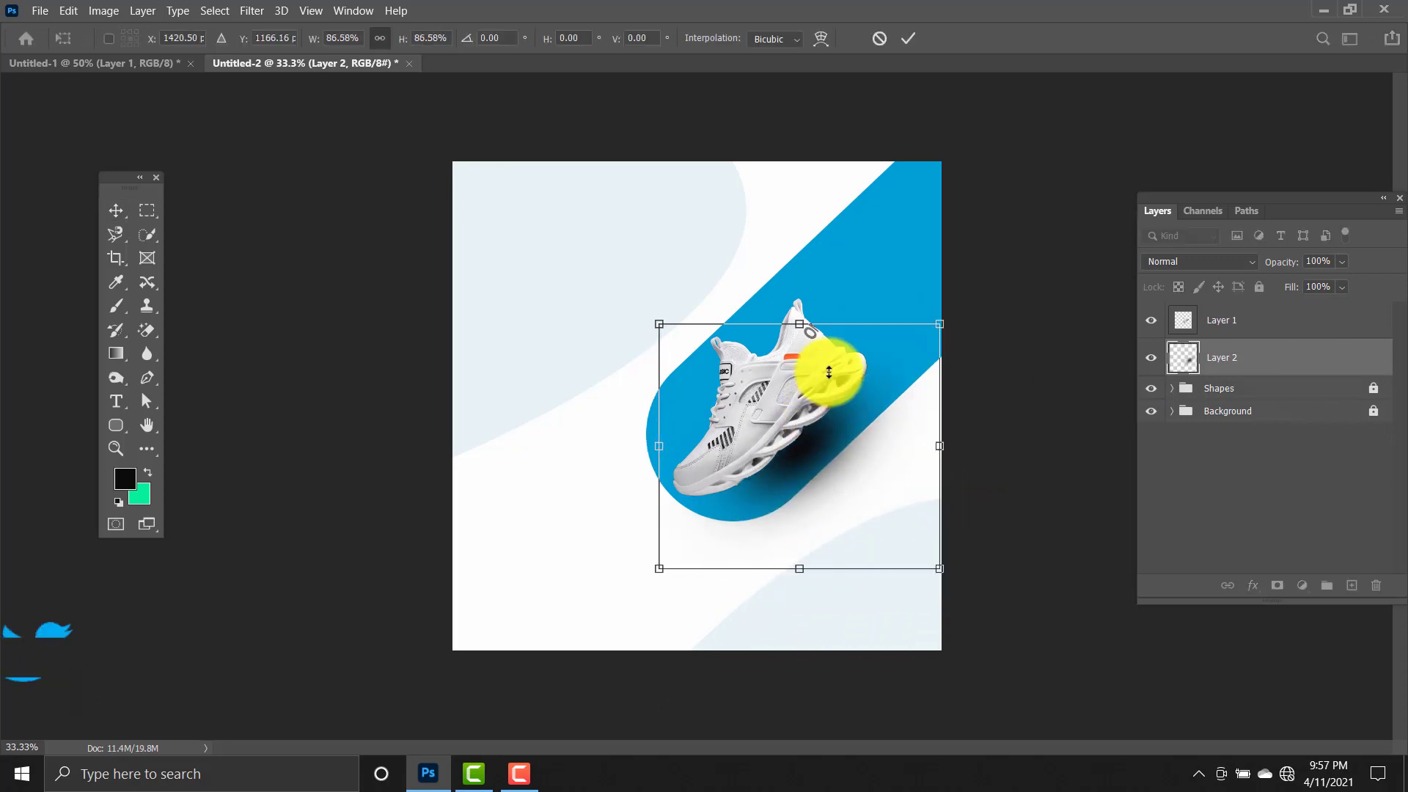
{"action": "left_click_drag", "start_coordinate": [799, 323], "coordinate": [807, 458]}
{"action": "left_click_drag", "start_coordinate": [812, 513], "coordinate": [777, 484]}
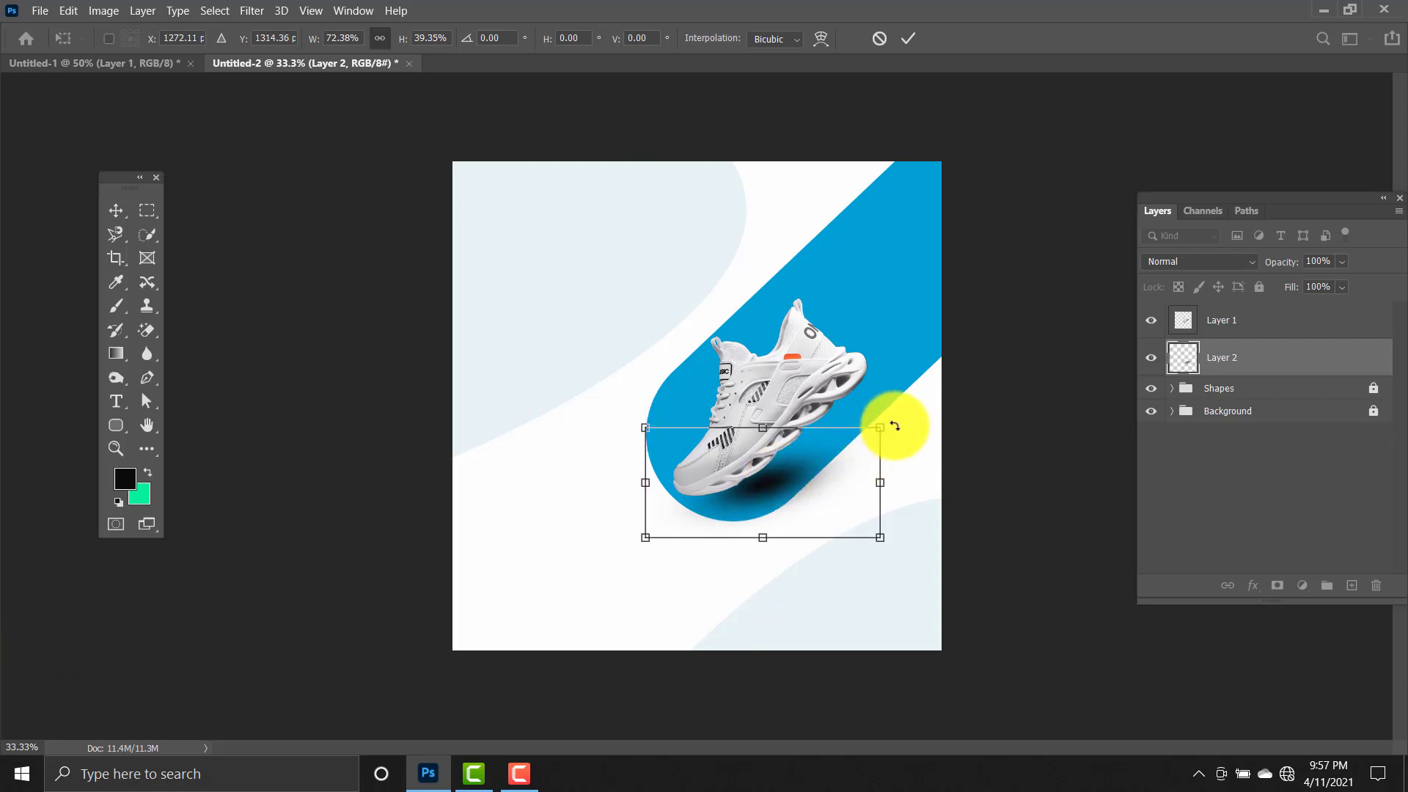
{"action": "left_click_drag", "start_coordinate": [894, 426], "coordinate": [877, 389]}
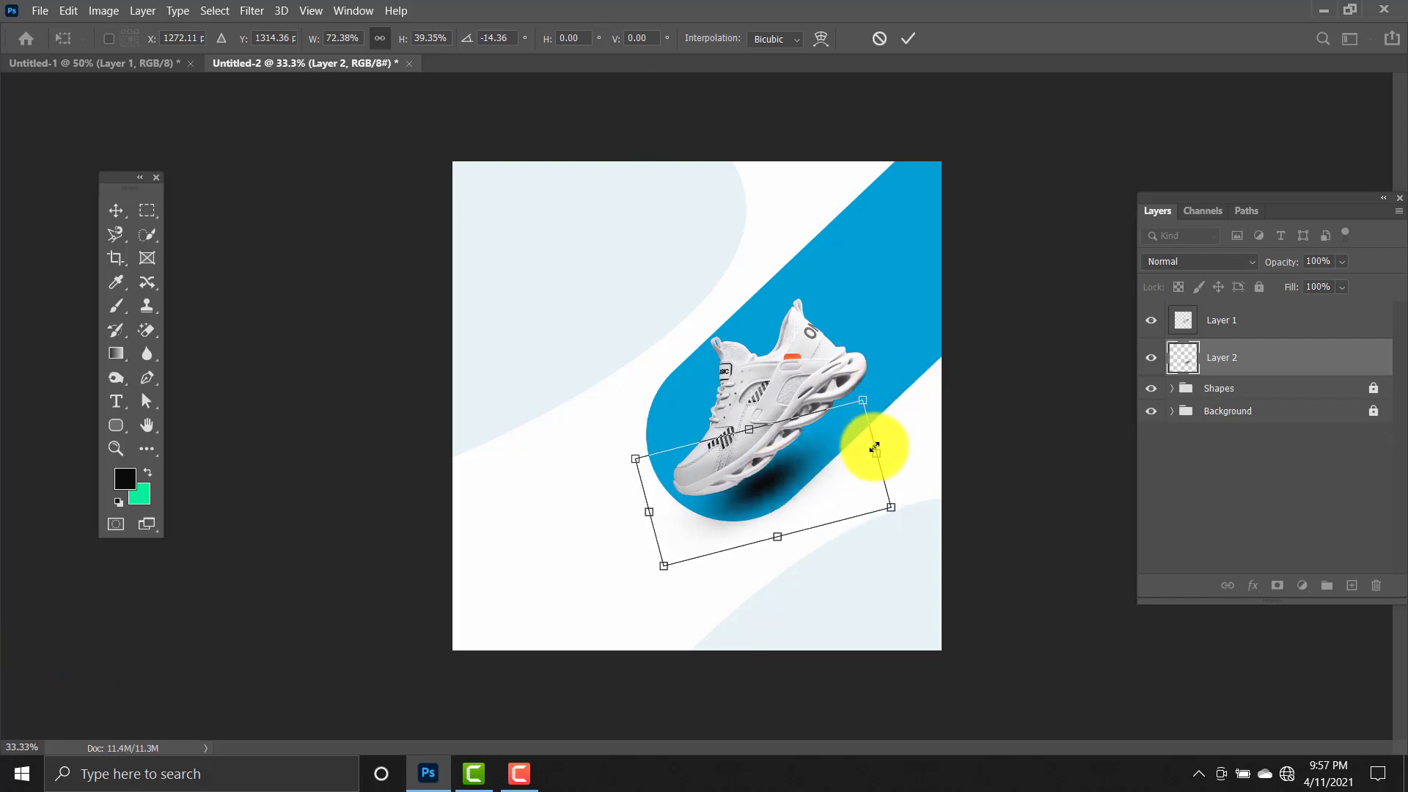
{"action": "left_click_drag", "start_coordinate": [875, 447], "coordinate": [780, 472]}
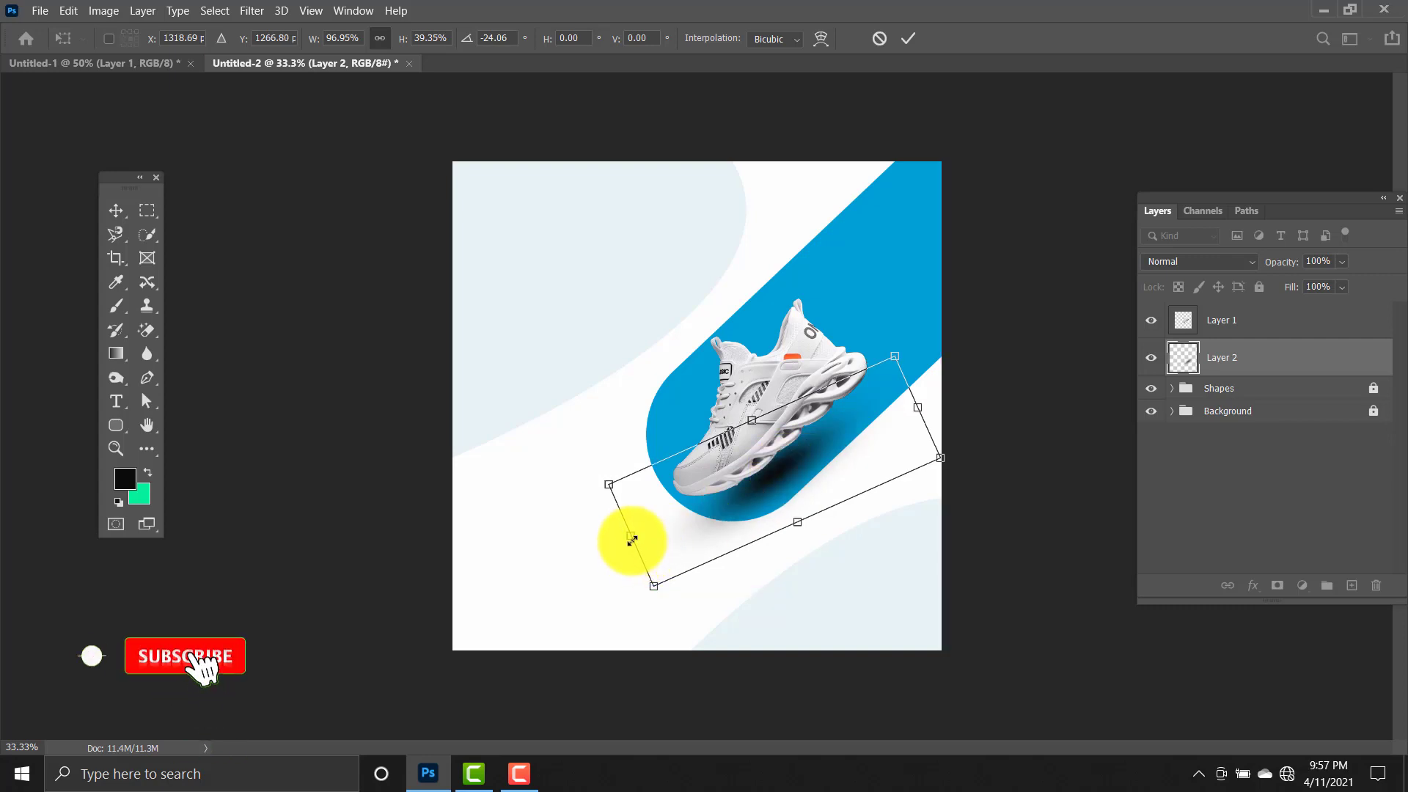
Flatten the shadow to about 30% height, stretch it to about 104% width and rotate it to about -32° along the sole.
{"action": "left_click_drag", "start_coordinate": [631, 540], "coordinate": [664, 519]}
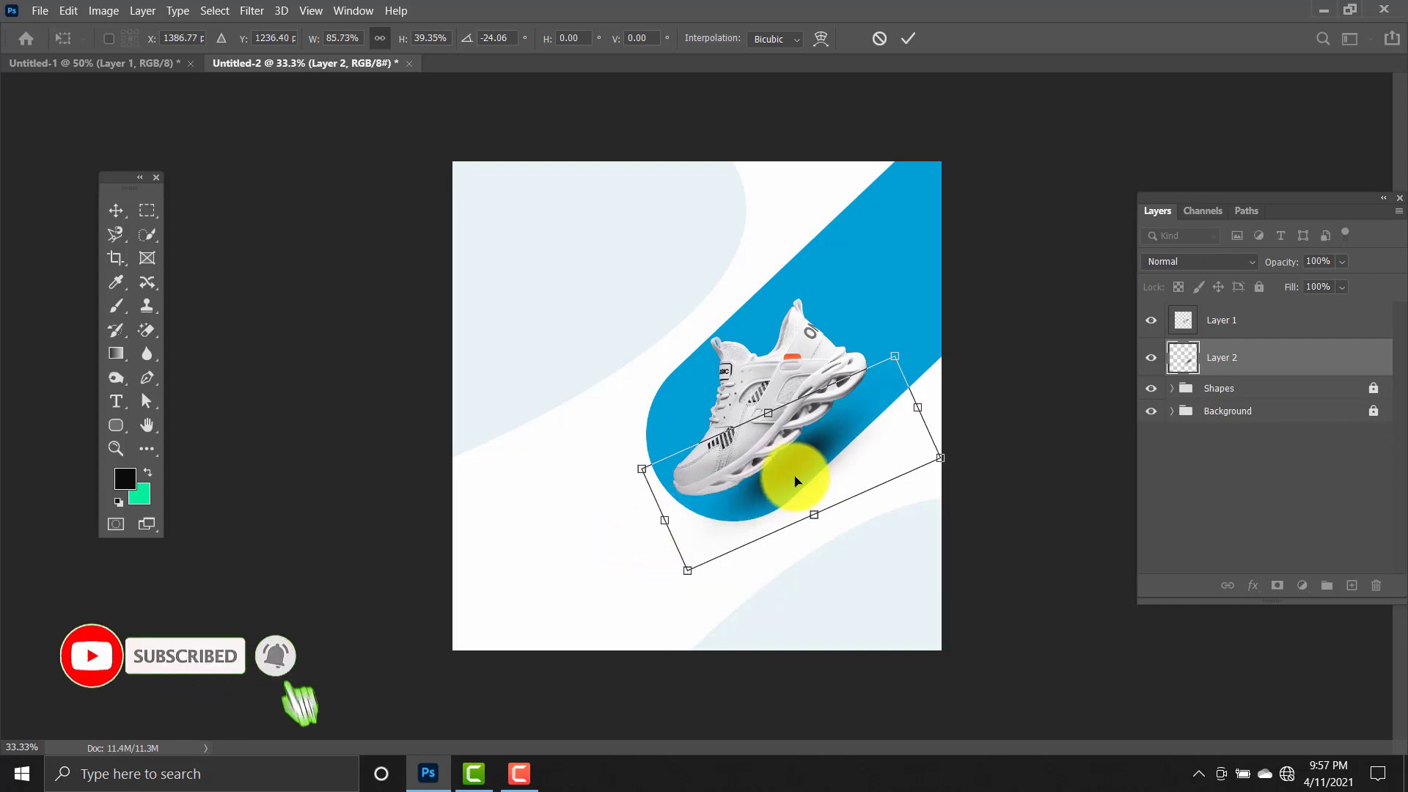
{"action": "left_click_drag", "start_coordinate": [797, 480], "coordinate": [771, 491]}
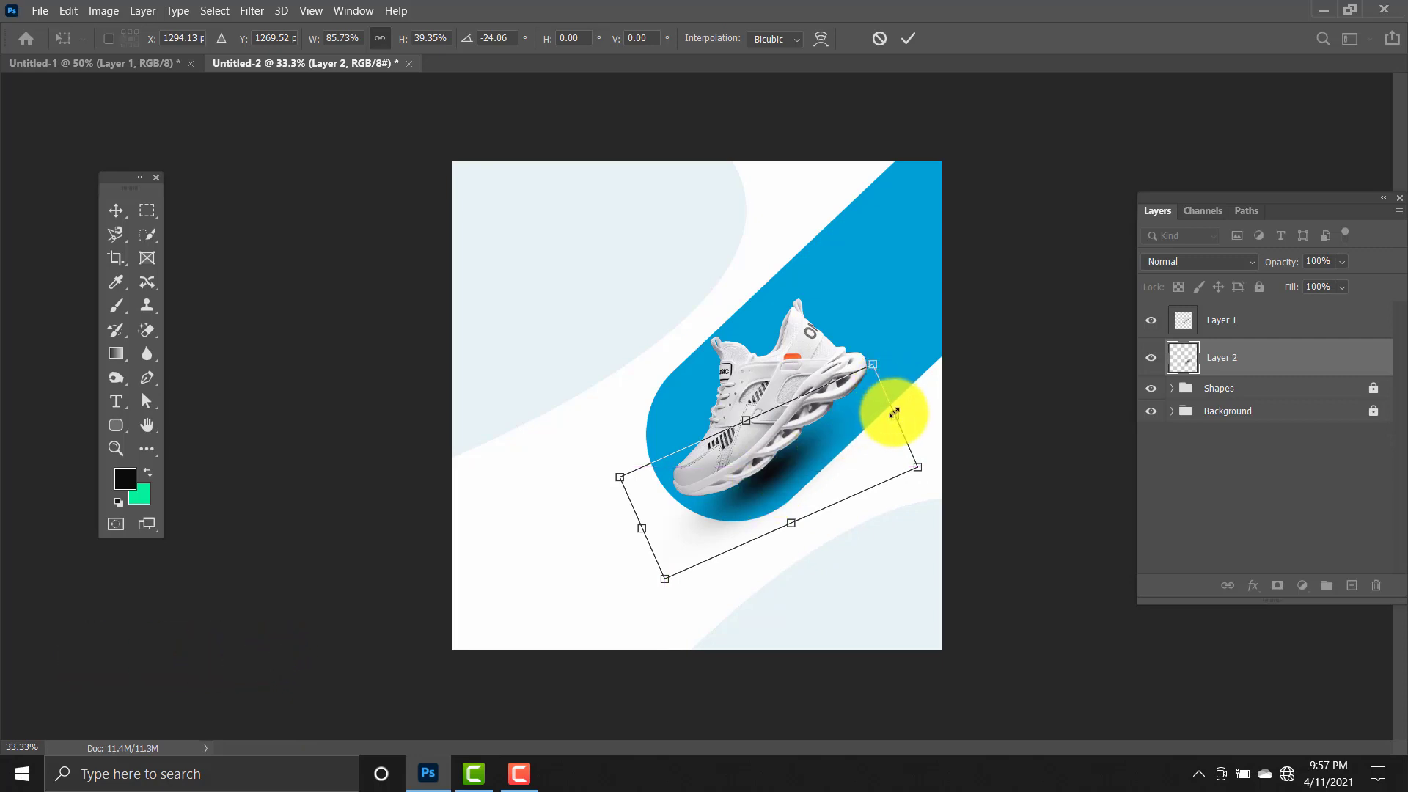
{"action": "mouse_move", "coordinate": [790, 525]}
{"action": "left_mouse_down"}
{"action": "mouse_move", "coordinate": [770, 508]}
{"action": "mouse_move", "coordinate": [781, 498]}
{"action": "left_mouse_up"}
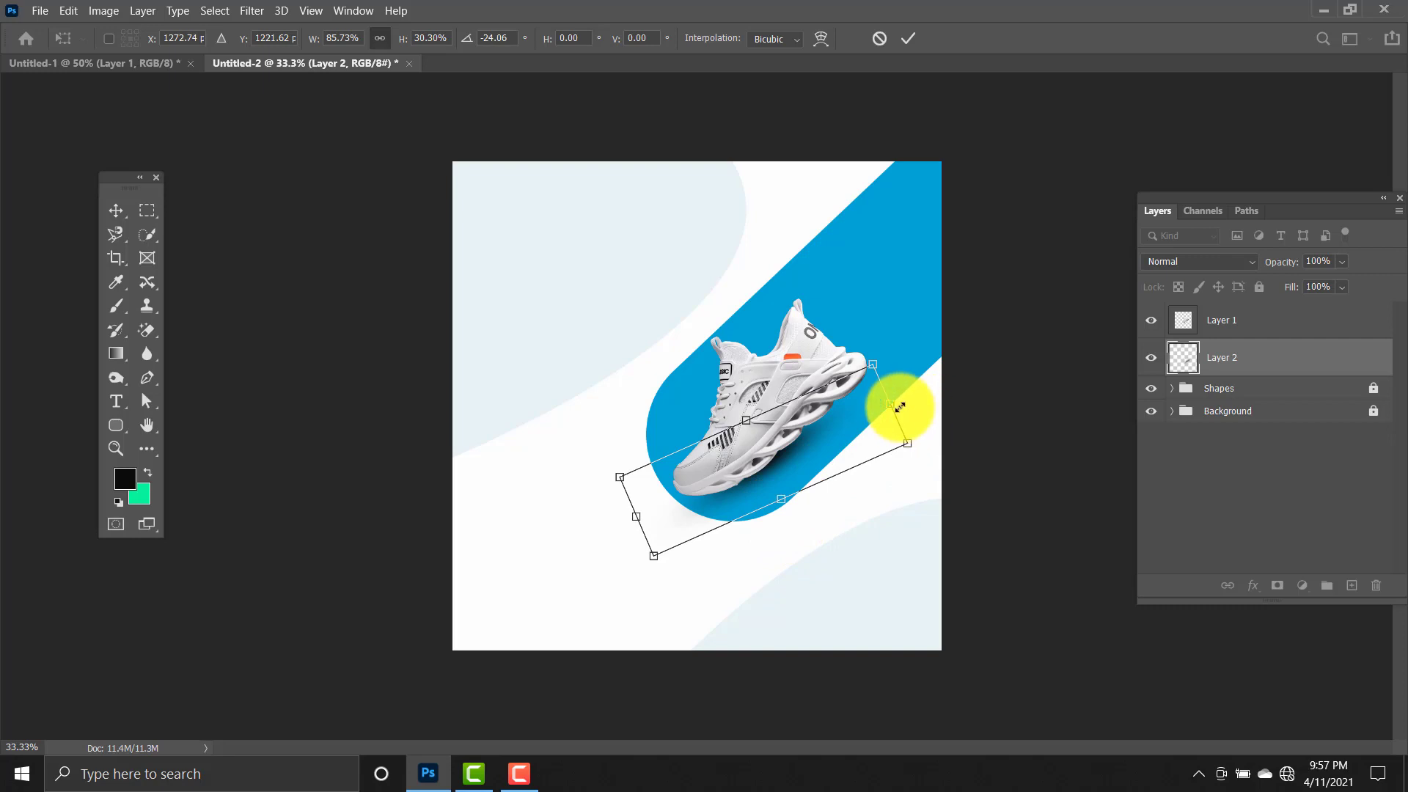
{"action": "left_click_drag", "start_coordinate": [908, 395], "coordinate": [914, 323]}
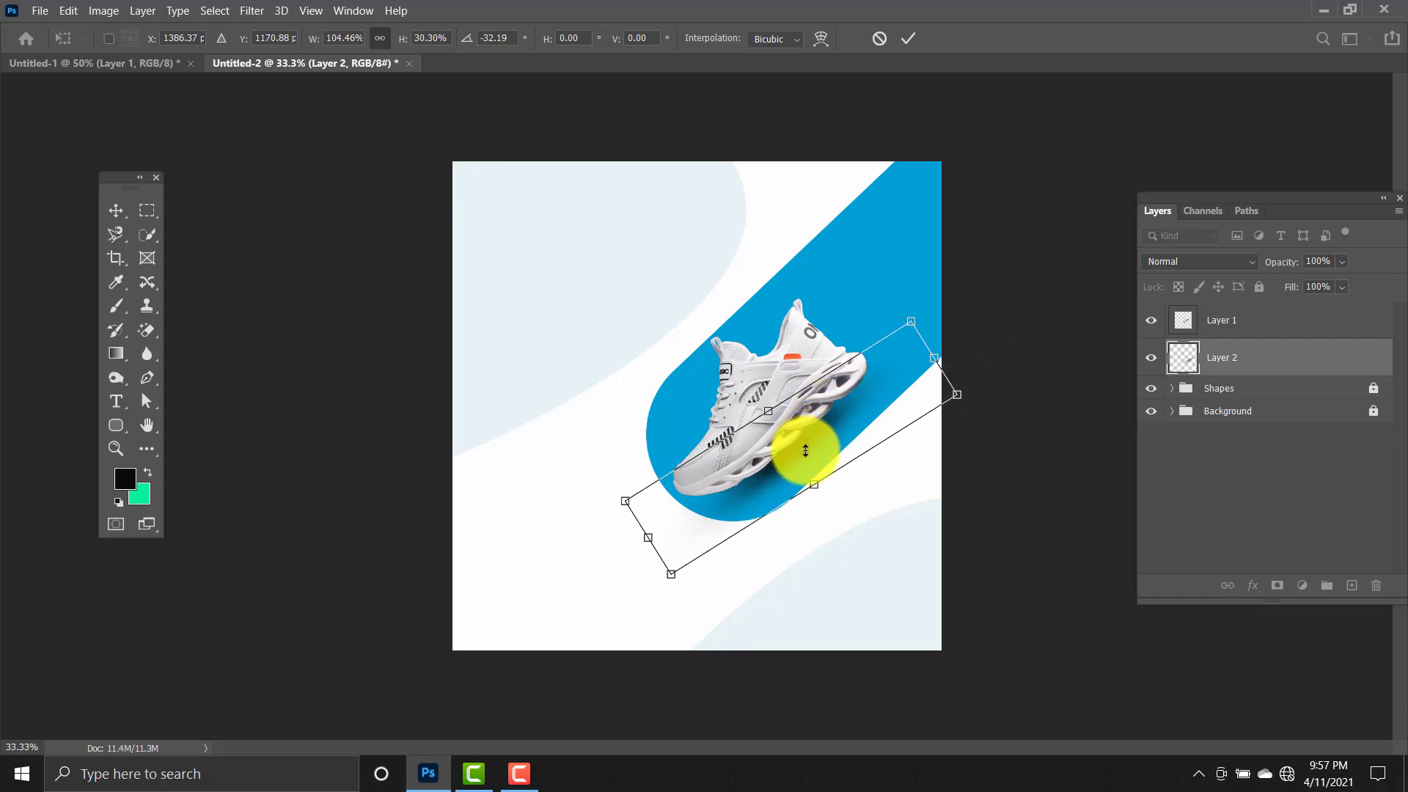
Shift the shadow slightly toward the toe, adjust its width to about 104%, and dismiss the Sticky Keys dialog.
{"action": "left_click_drag", "start_coordinate": [803, 456], "coordinate": [791, 459]}
{"action": "key", "text": "shift"}
{"action": "key", "text": "shift"}
{"action": "key", "text": "shift"}
{"action": "key", "text": "shift"}
{"action": "key", "text": "shift"}
{"action": "left_click_drag", "start_coordinate": [632, 549], "coordinate": [638, 540]}
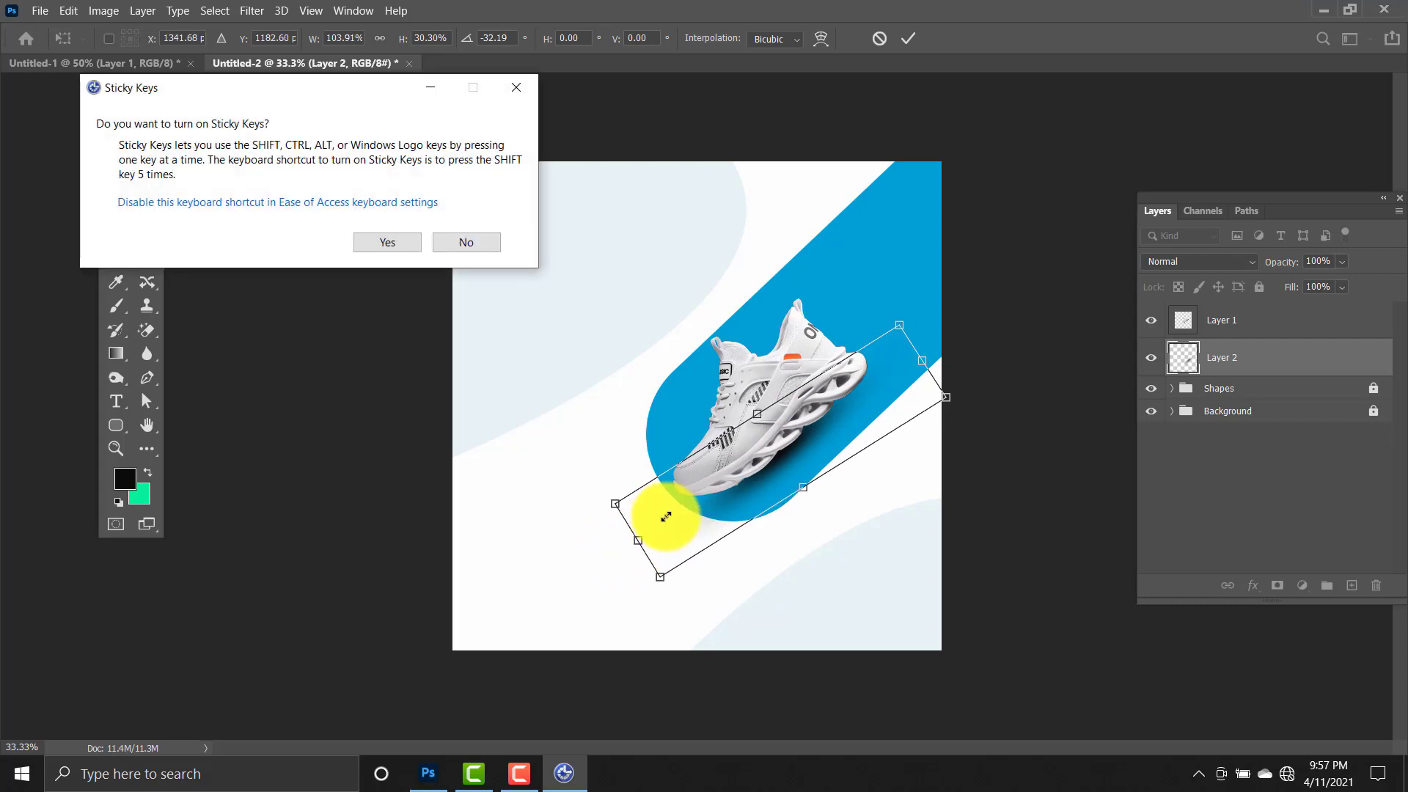
{"action": "left_click", "coordinate": [511, 98]}
Finish the shadow transform at about 94% width and -31° rotation, lower the layer's opacity to about 72% and deselect it.
{"action": "left_click_drag", "start_coordinate": [634, 543], "coordinate": [665, 523]}
{"action": "left_click_drag", "start_coordinate": [808, 454], "coordinate": [800, 460]}
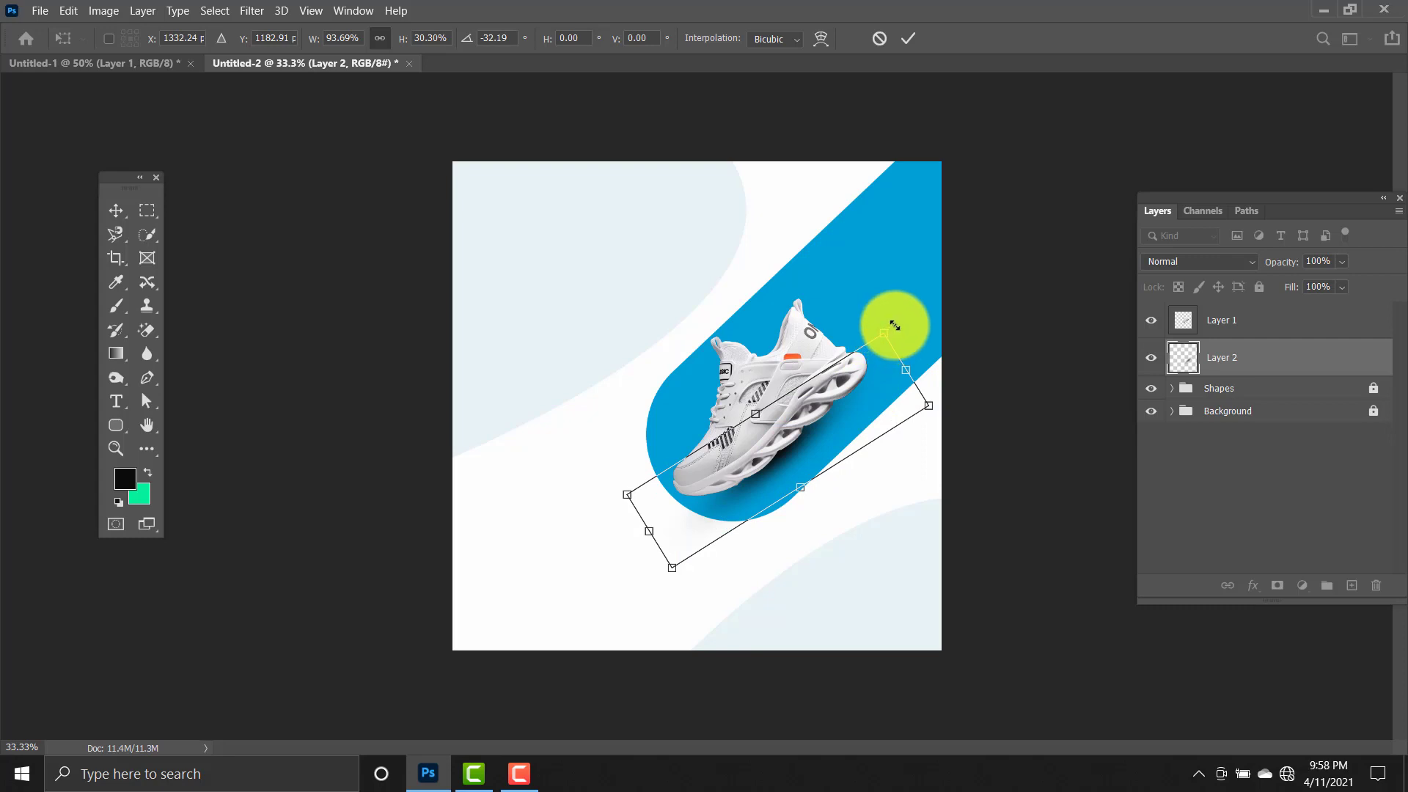
{"action": "left_click_drag", "start_coordinate": [895, 317], "coordinate": [896, 321]}
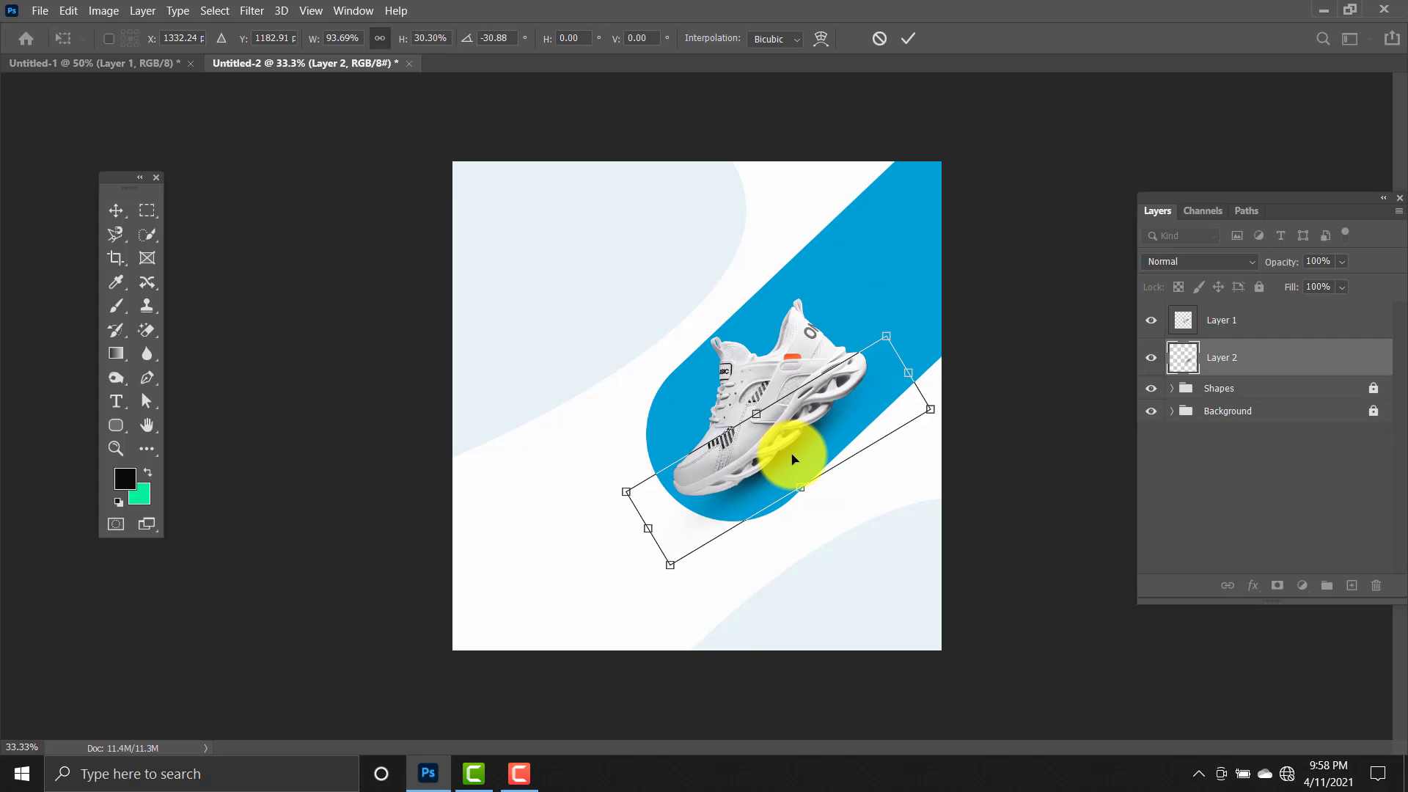
{"action": "key", "text": "Return"}
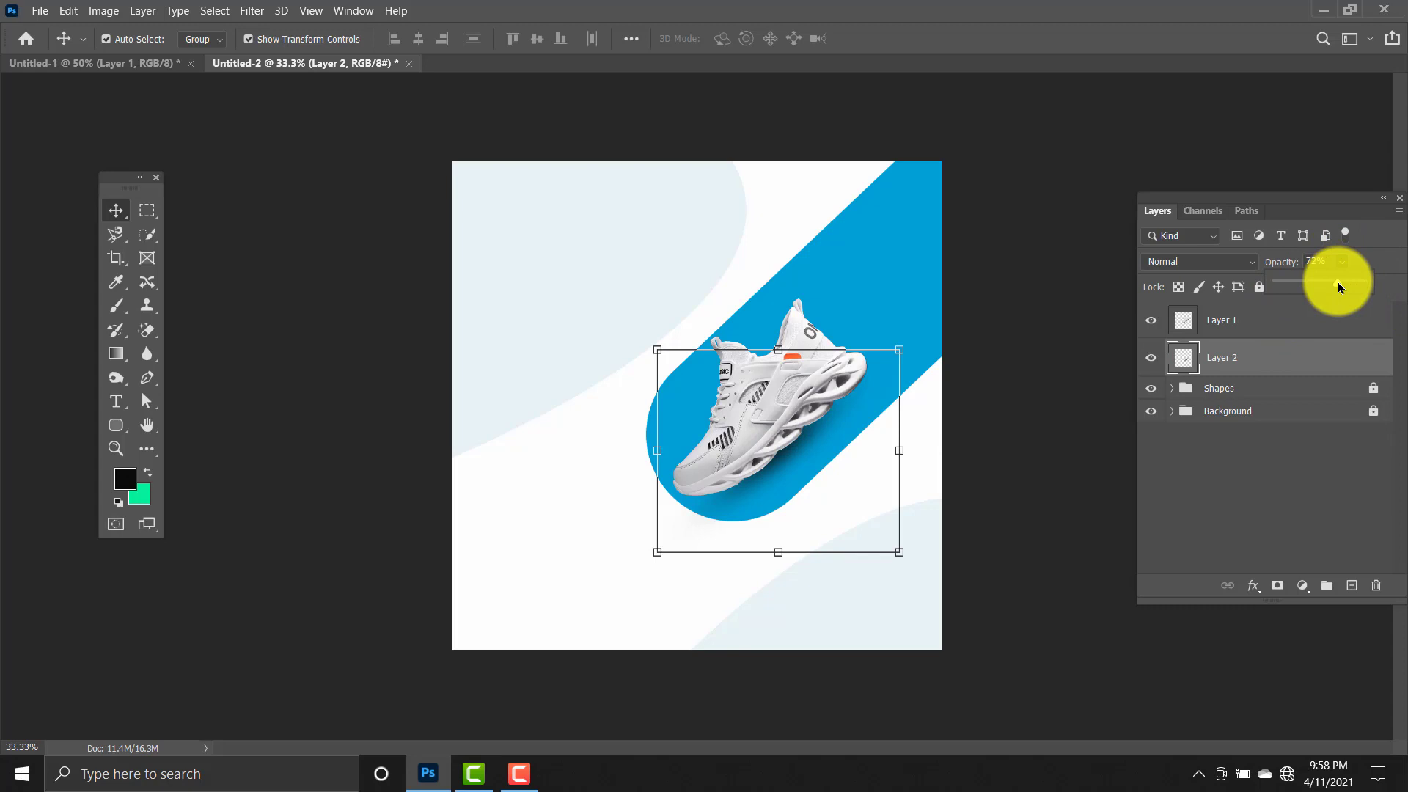
{"action": "left_click", "coordinate": [1026, 174]}
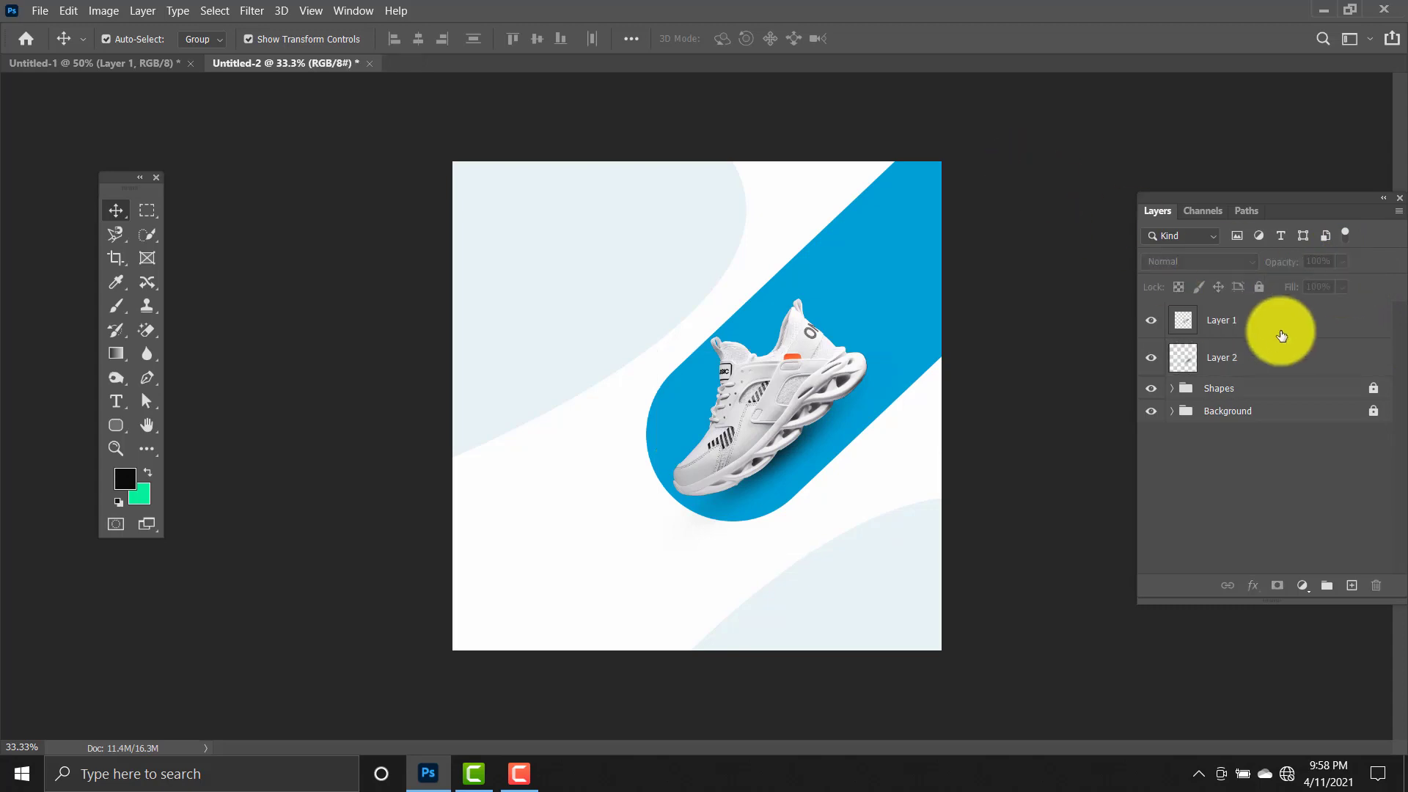
Group the Layer 1 and Layer 2 layers, name the group Shoes and deselect it.
{"action": "left_click", "coordinate": [1249, 324]}
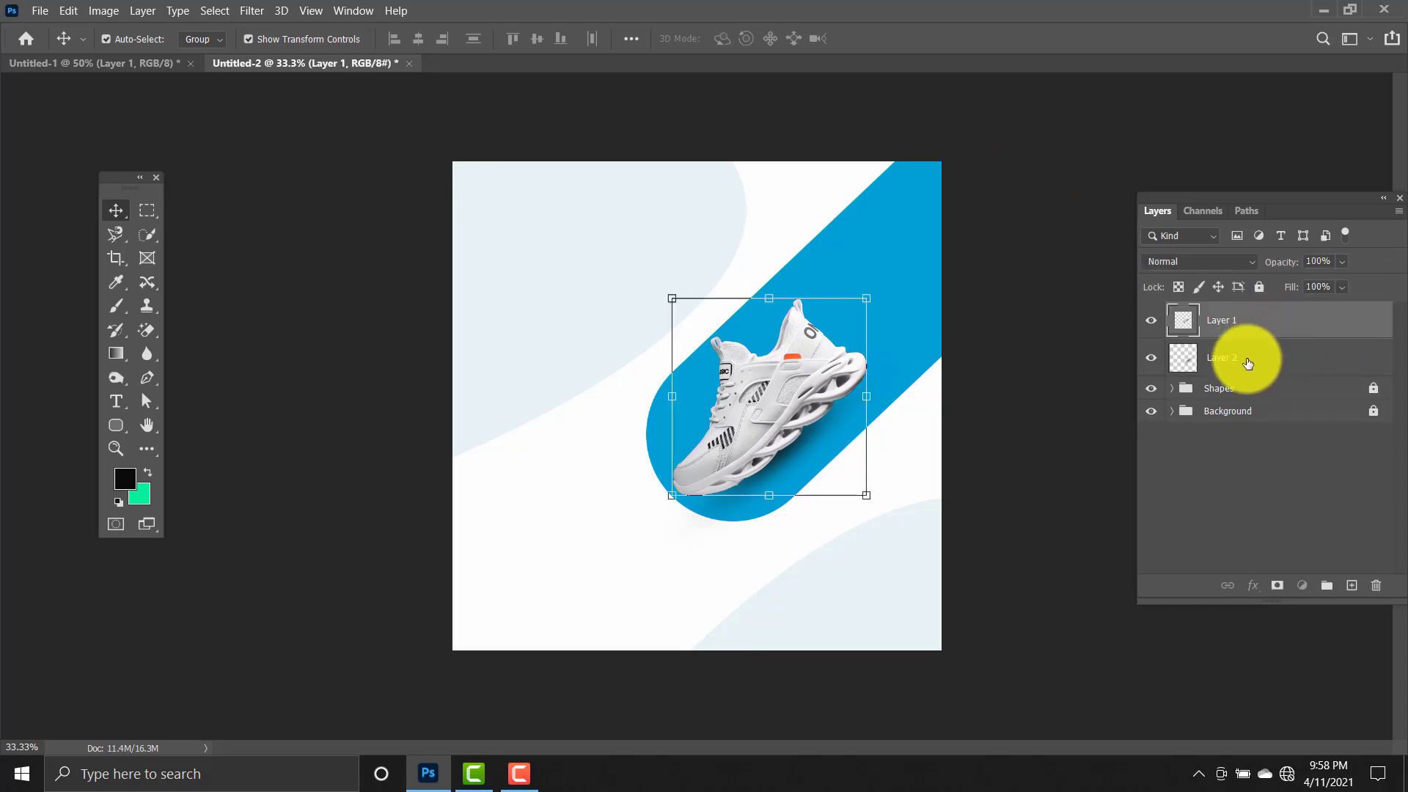
{"action": "left_click", "coordinate": [1250, 360], "text": "shift"}
{"action": "key", "text": "ctrl+g"}
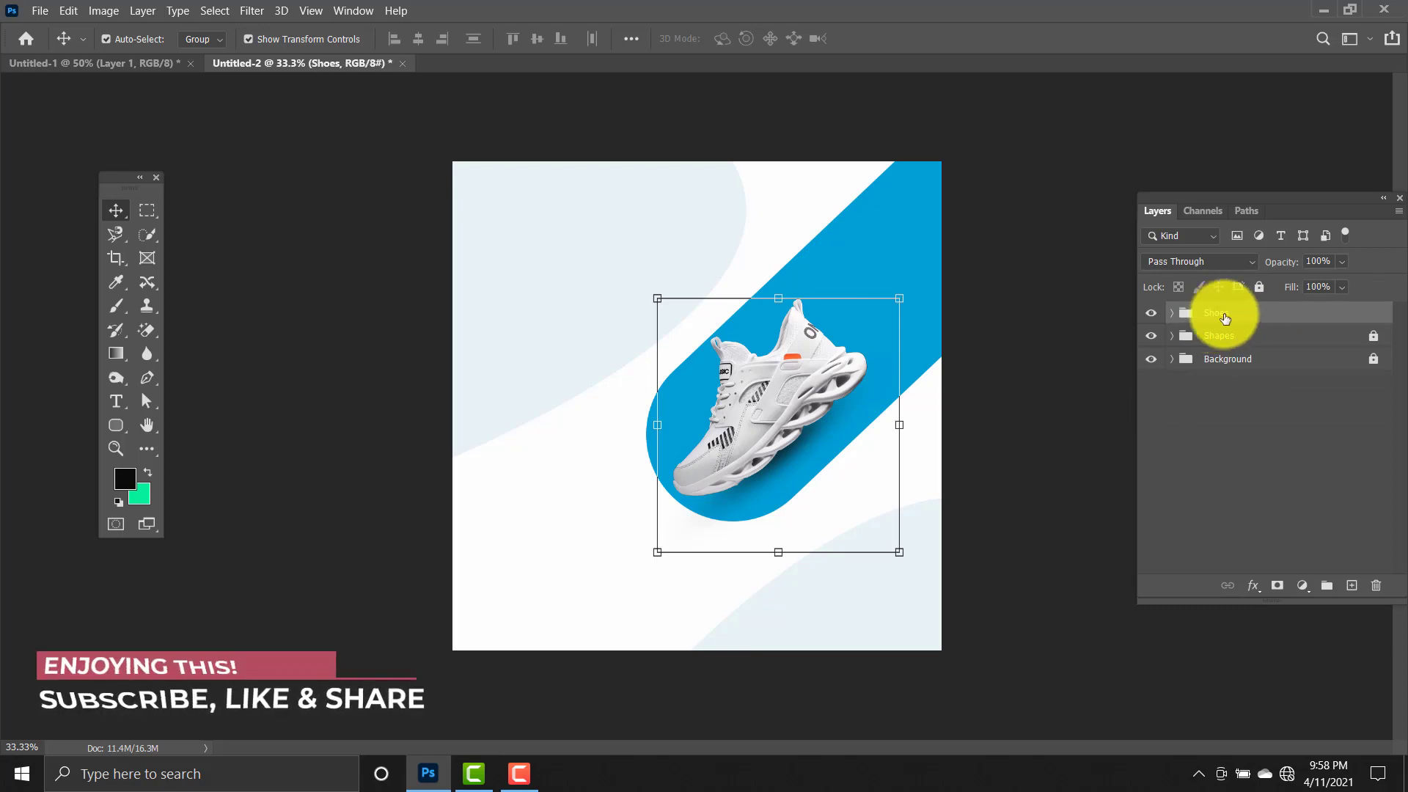
{"action": "key", "text": "Return"}
{"action": "left_click", "coordinate": [1085, 264]}
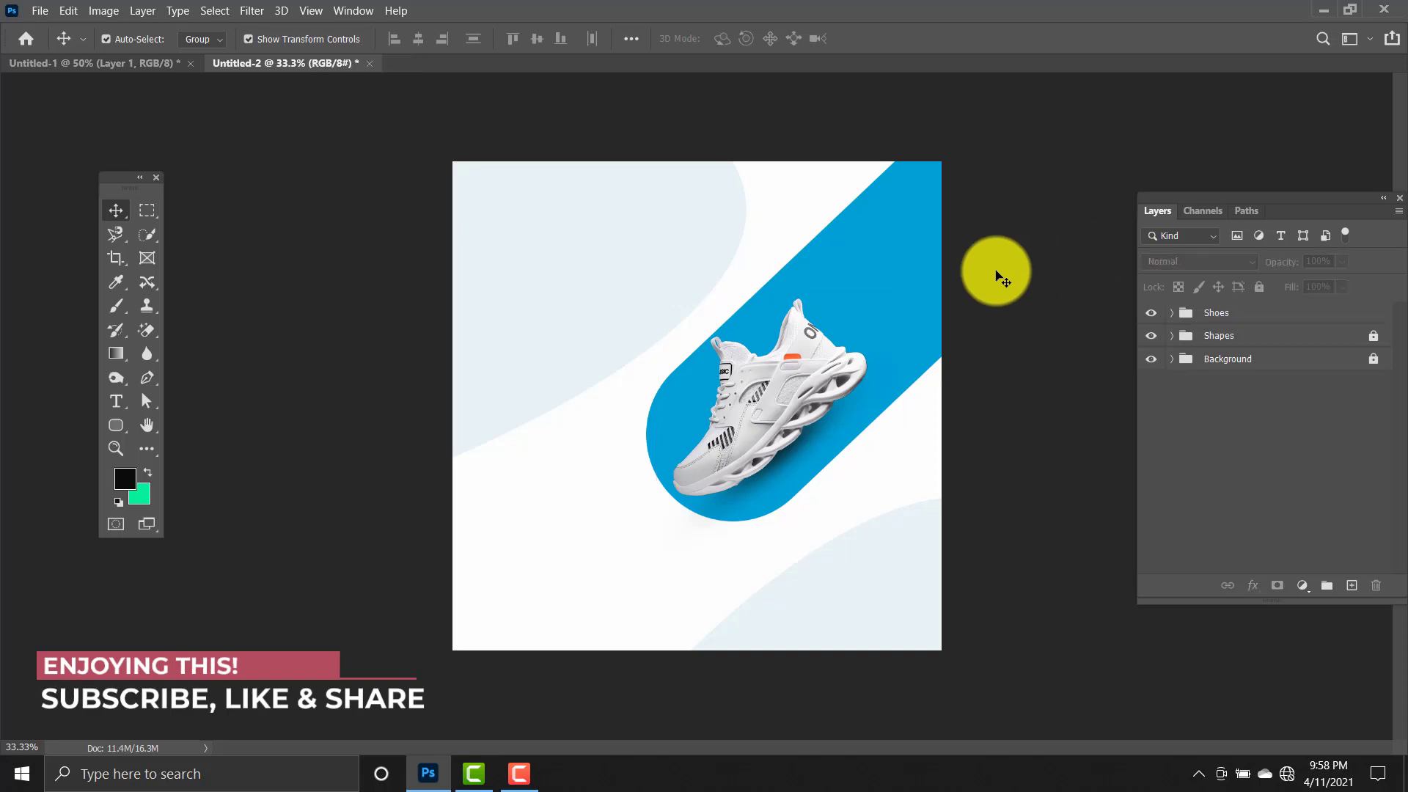
Add the heading NEW ARRIVAL on two lines over the upper-left pale shape in LEMON MILK Bold at 50 pt.
{"action": "left_click", "coordinate": [115, 400]}
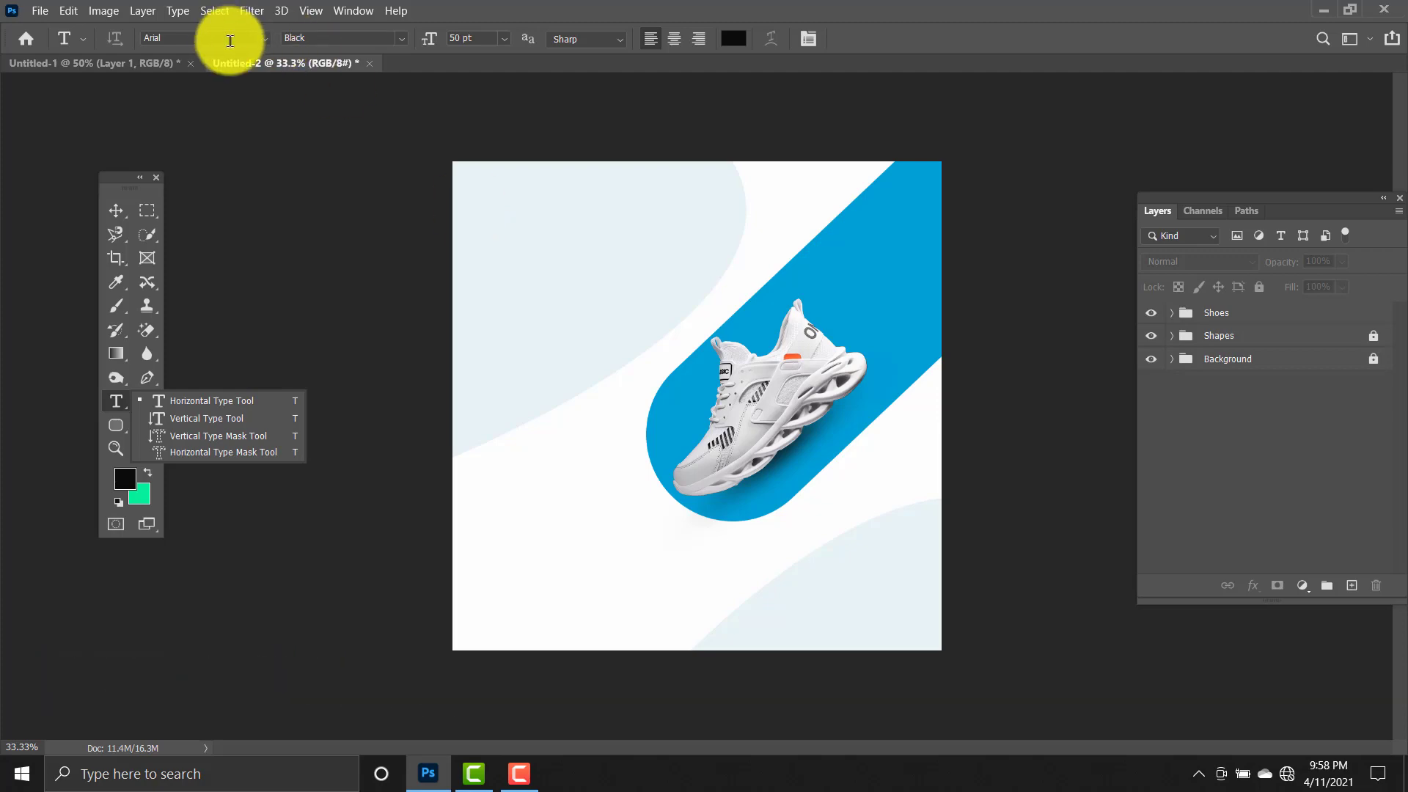
{"action": "left_click", "coordinate": [244, 36]}
{"action": "type", "text": "lemon"}
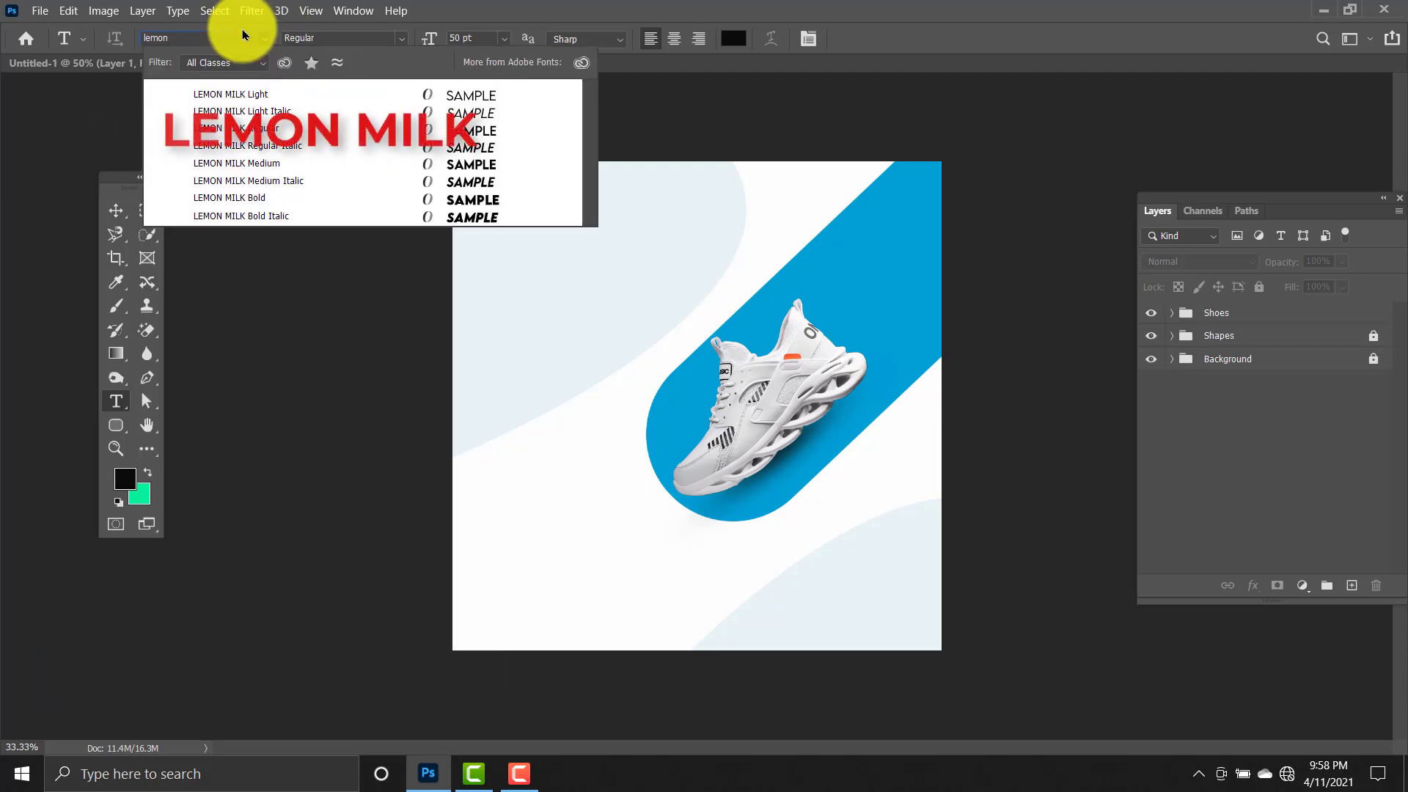
{"action": "left_click", "coordinate": [336, 199]}
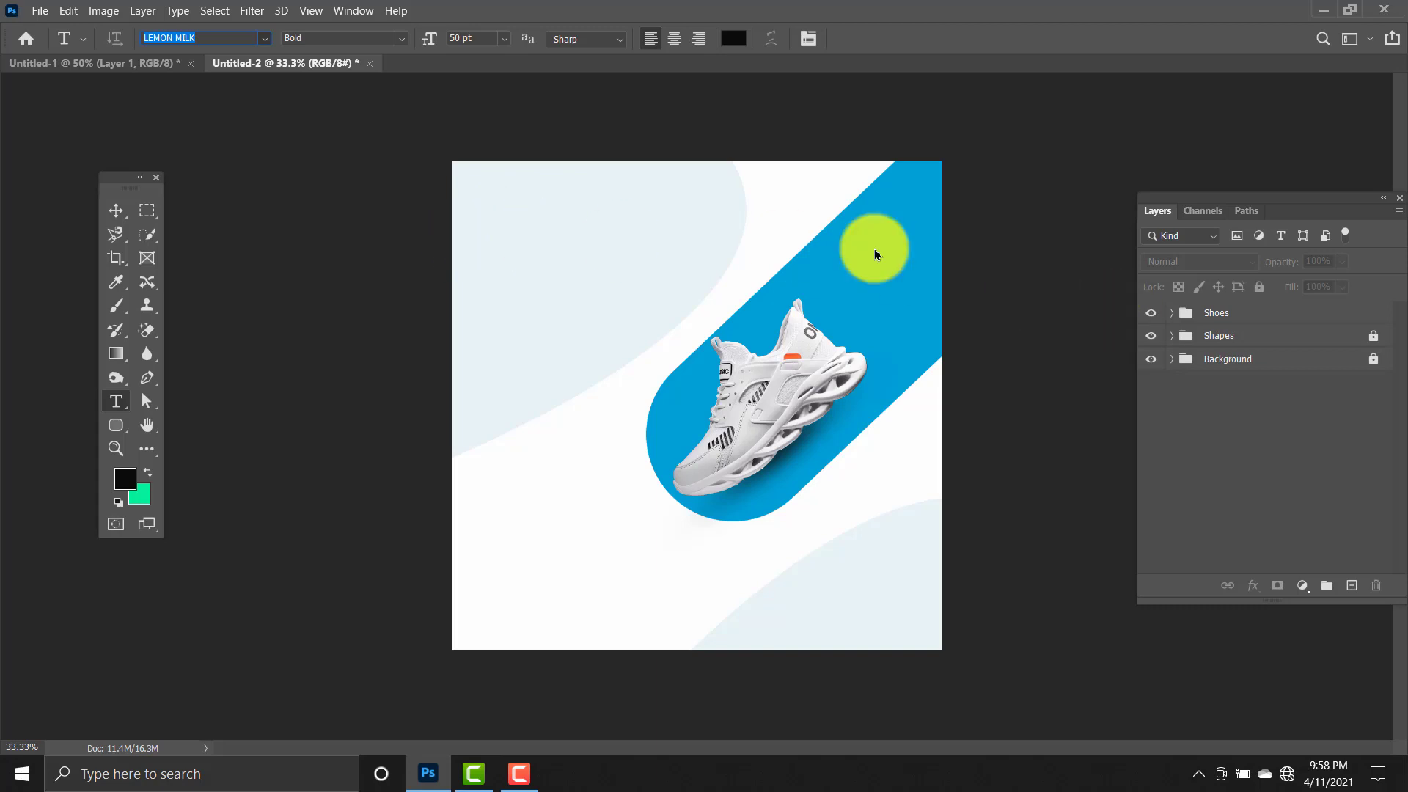
{"action": "left_click", "coordinate": [518, 251]}
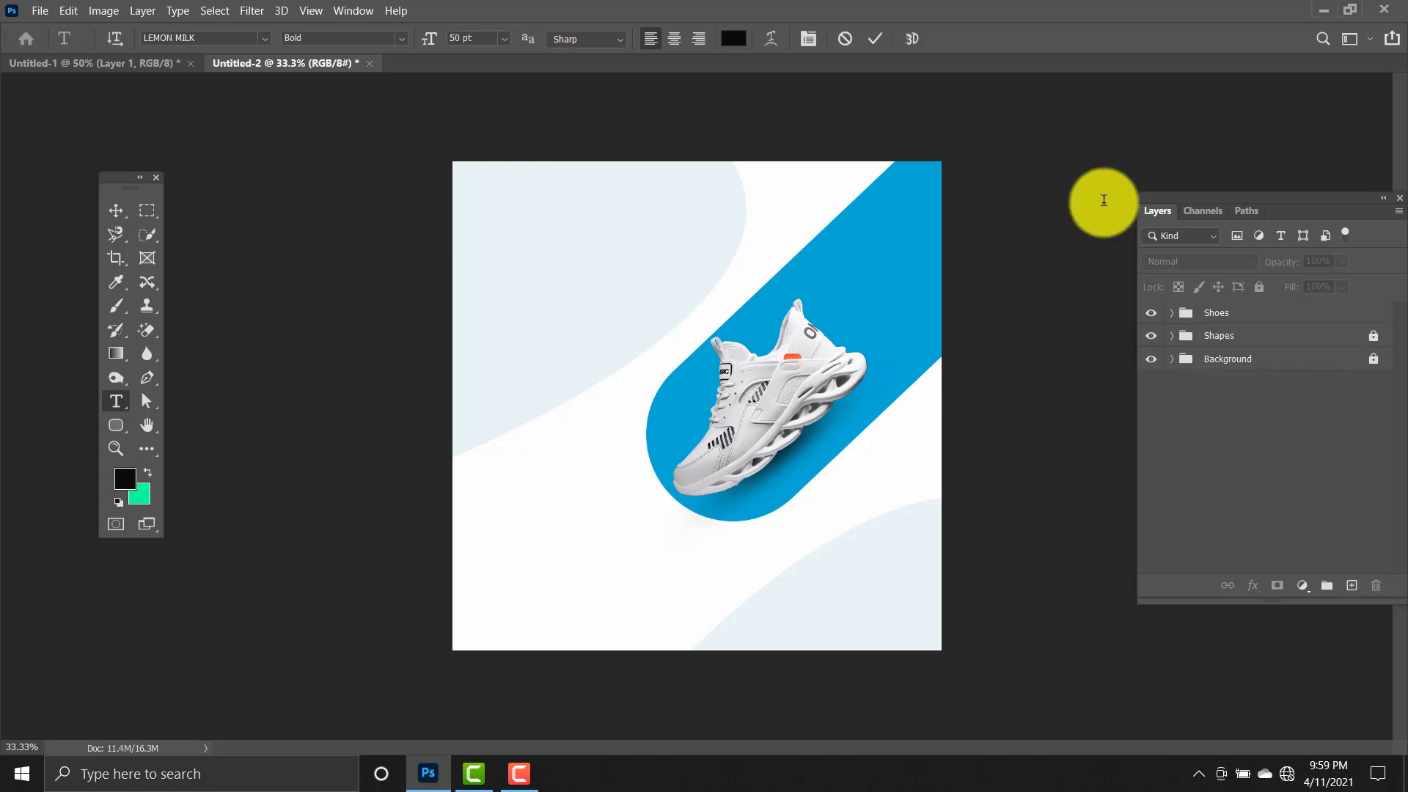
{"action": "left_click", "coordinate": [457, 212]}
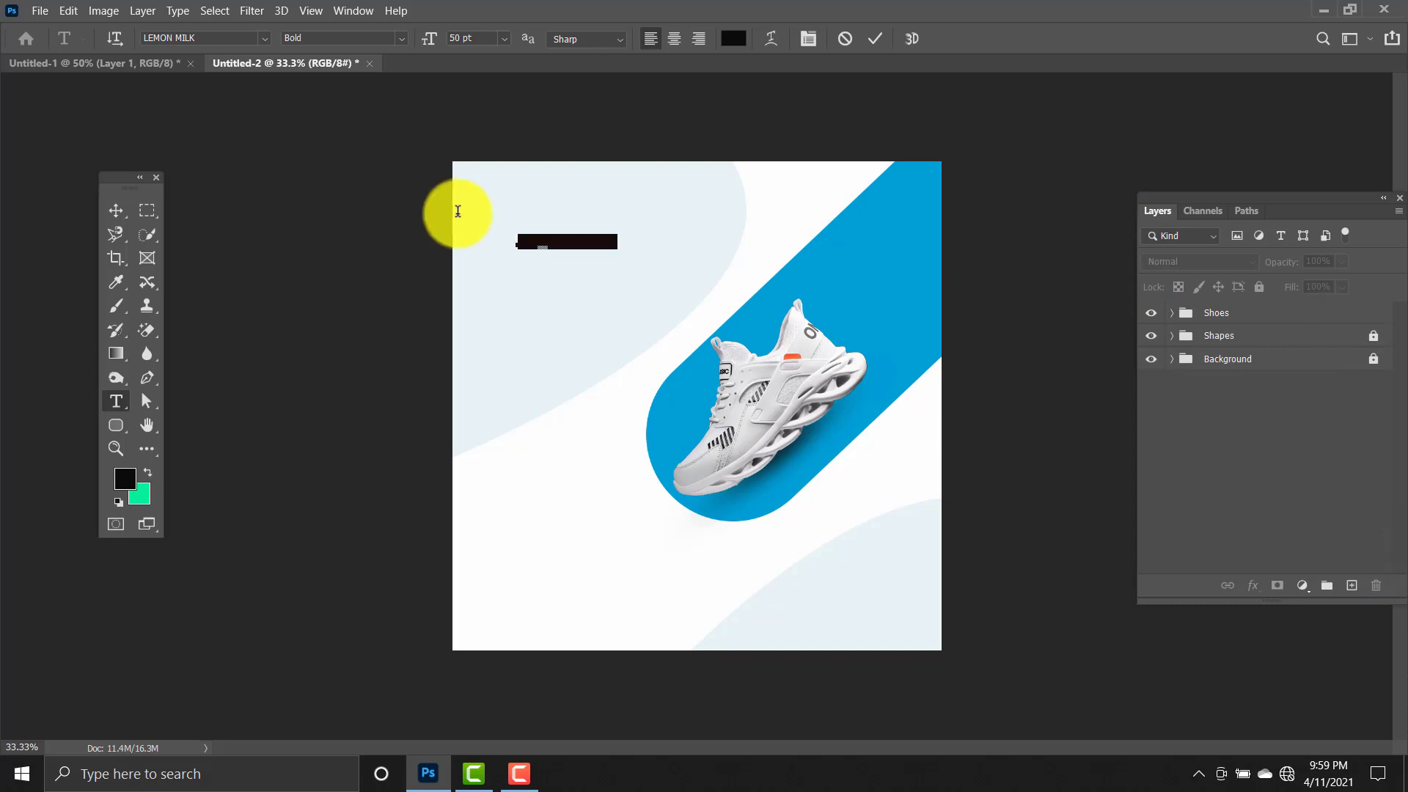
{"action": "type", "text": "NEW"}
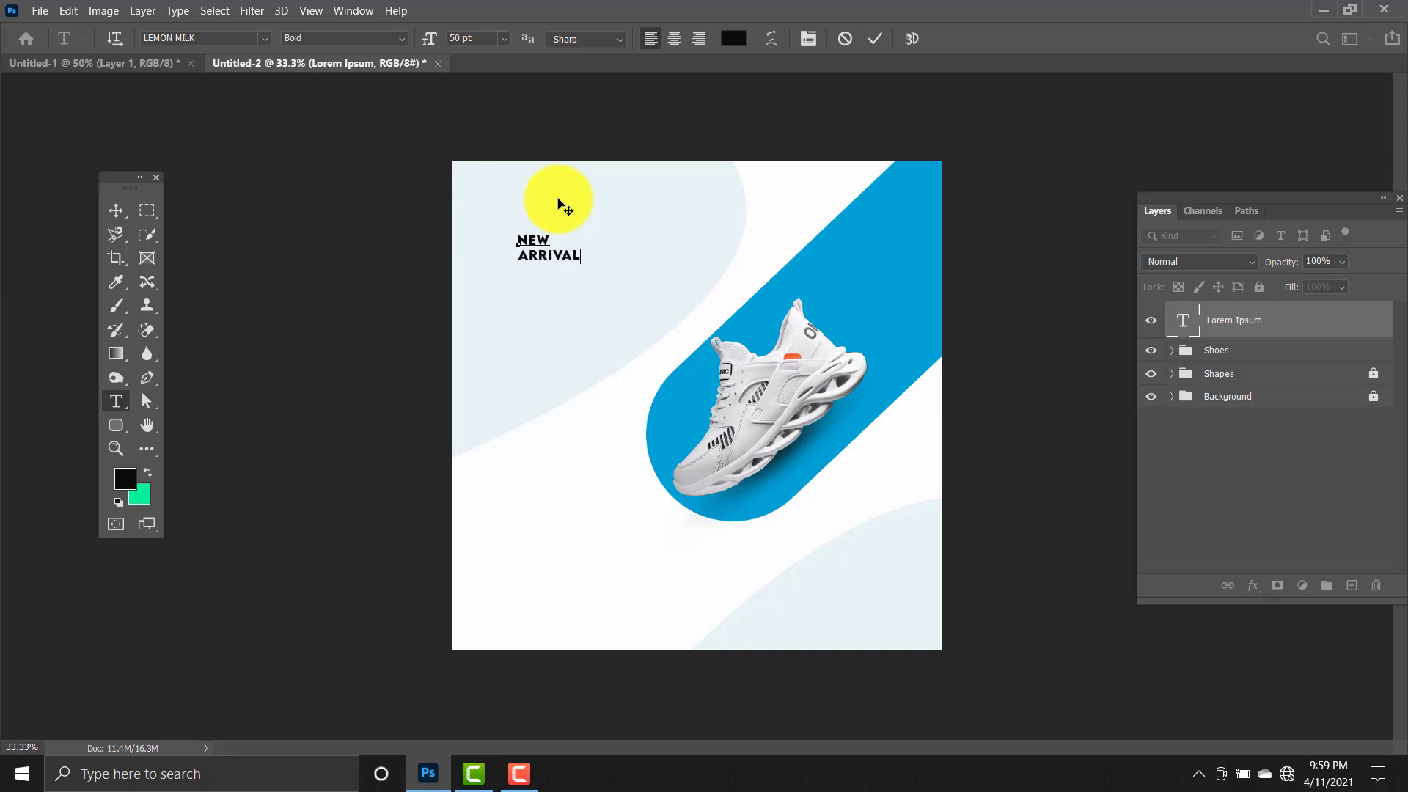
{"action": "left_click", "coordinate": [114, 211]}
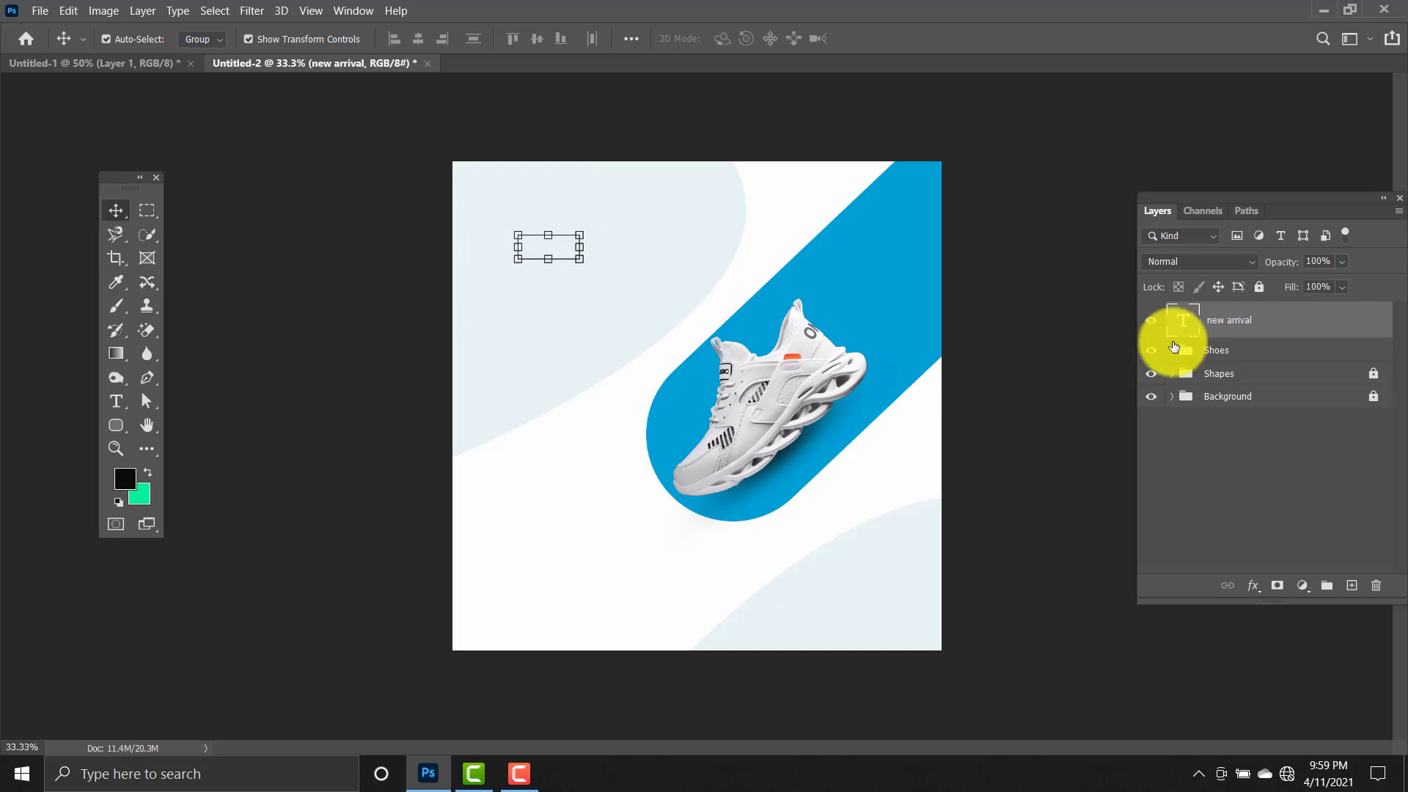
Recolor the NEW ARRIVAL text to #009fd6, sampled from the blue shape.
{"action": "double_click", "coordinate": [1181, 320]}
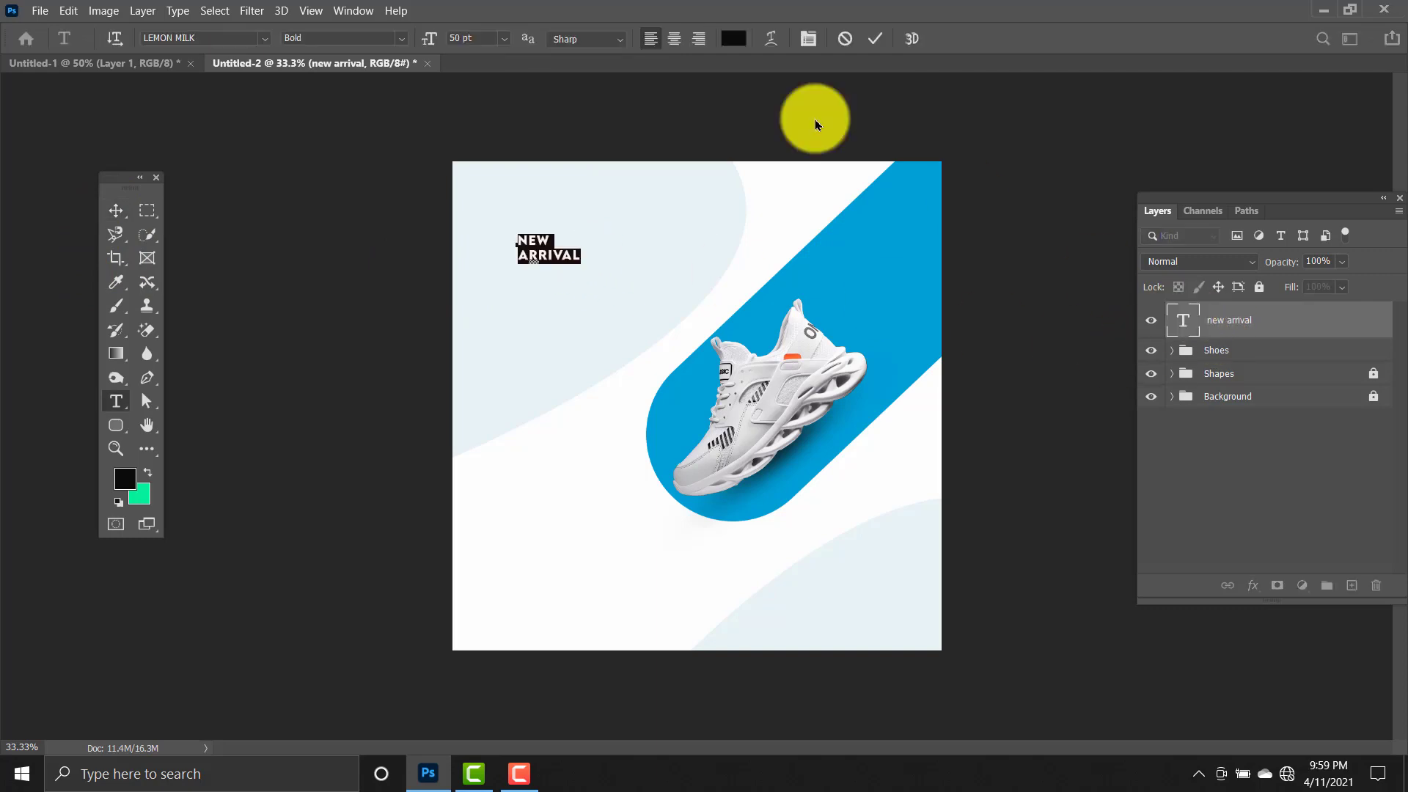
{"action": "left_click", "coordinate": [734, 38]}
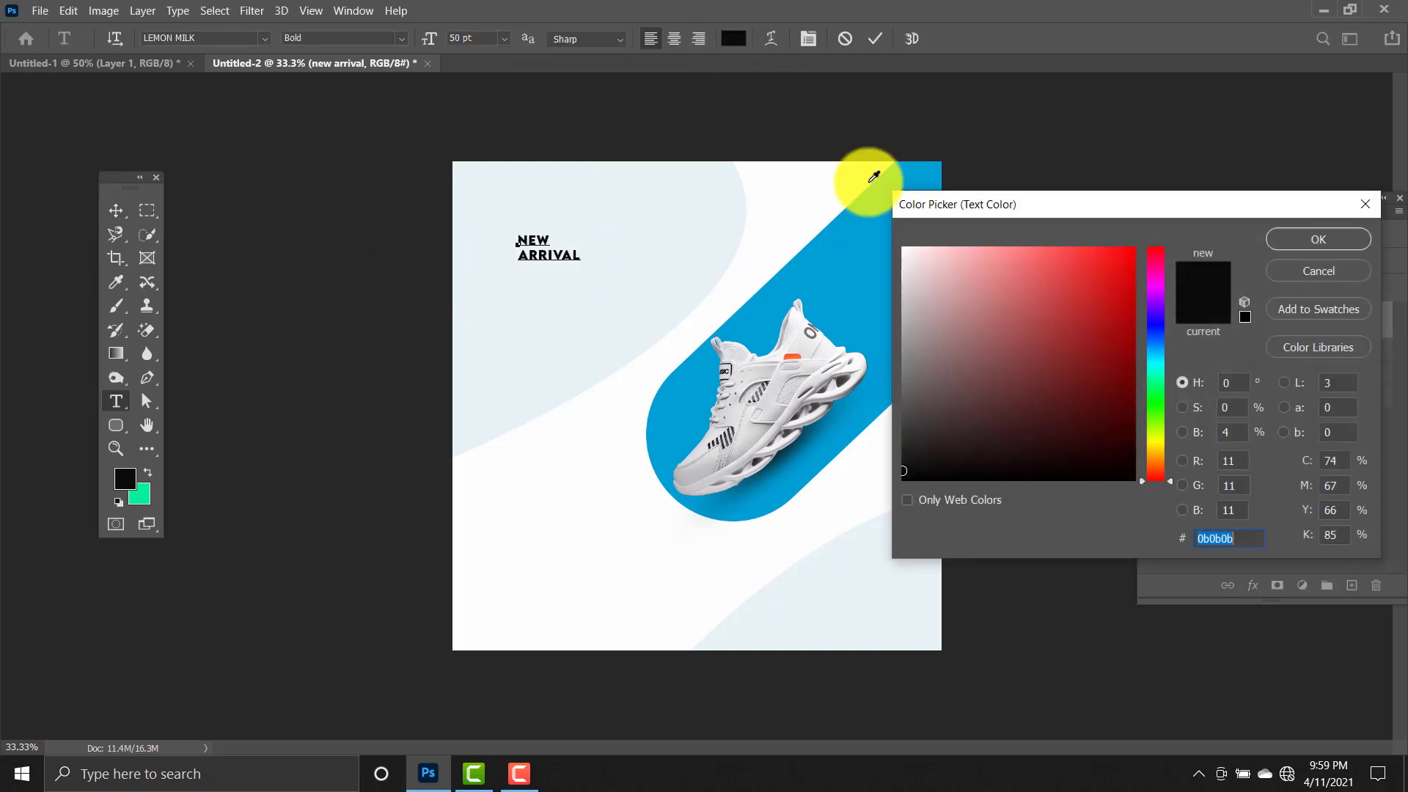
{"action": "left_click", "coordinate": [866, 228]}
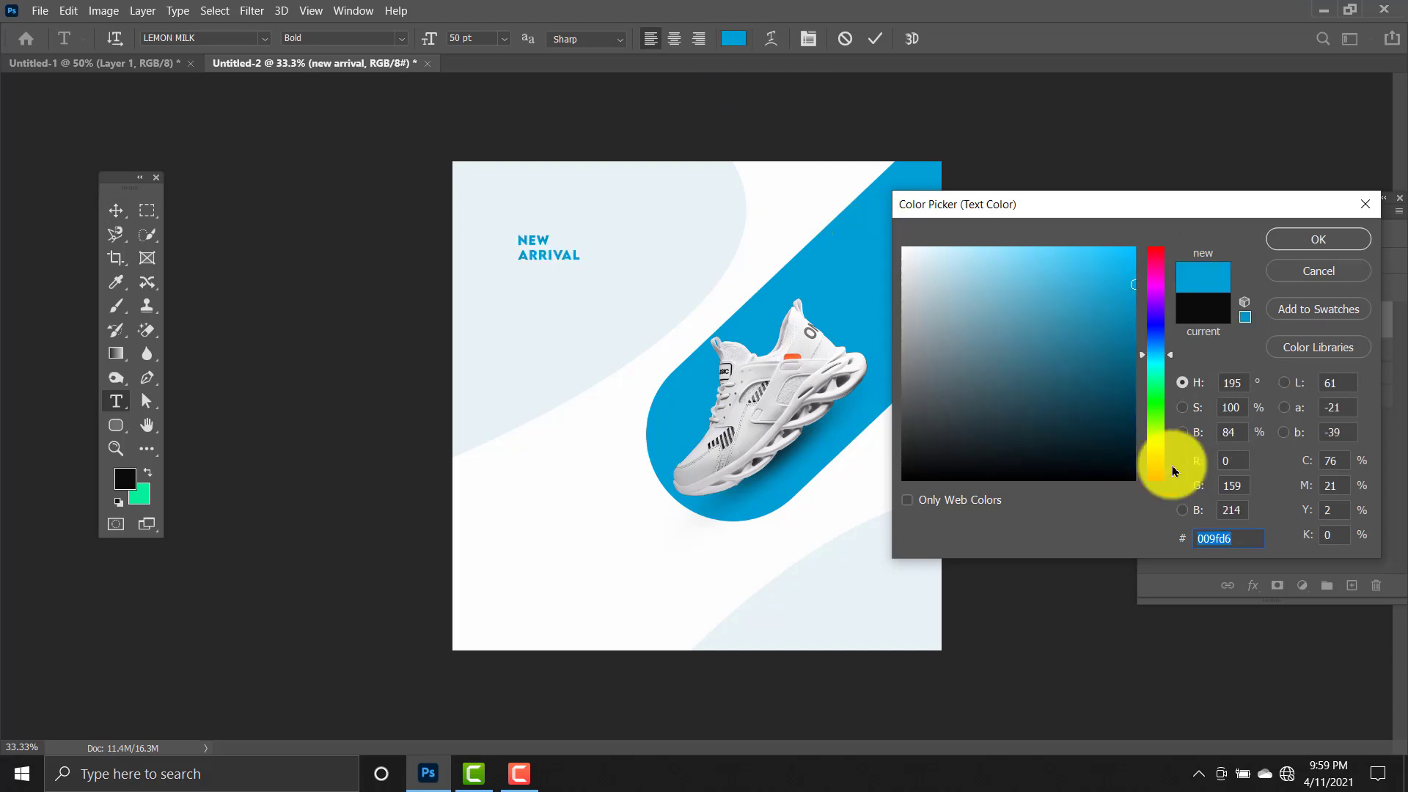
{"action": "left_click_drag", "start_coordinate": [1247, 541], "coordinate": [1200, 541]}
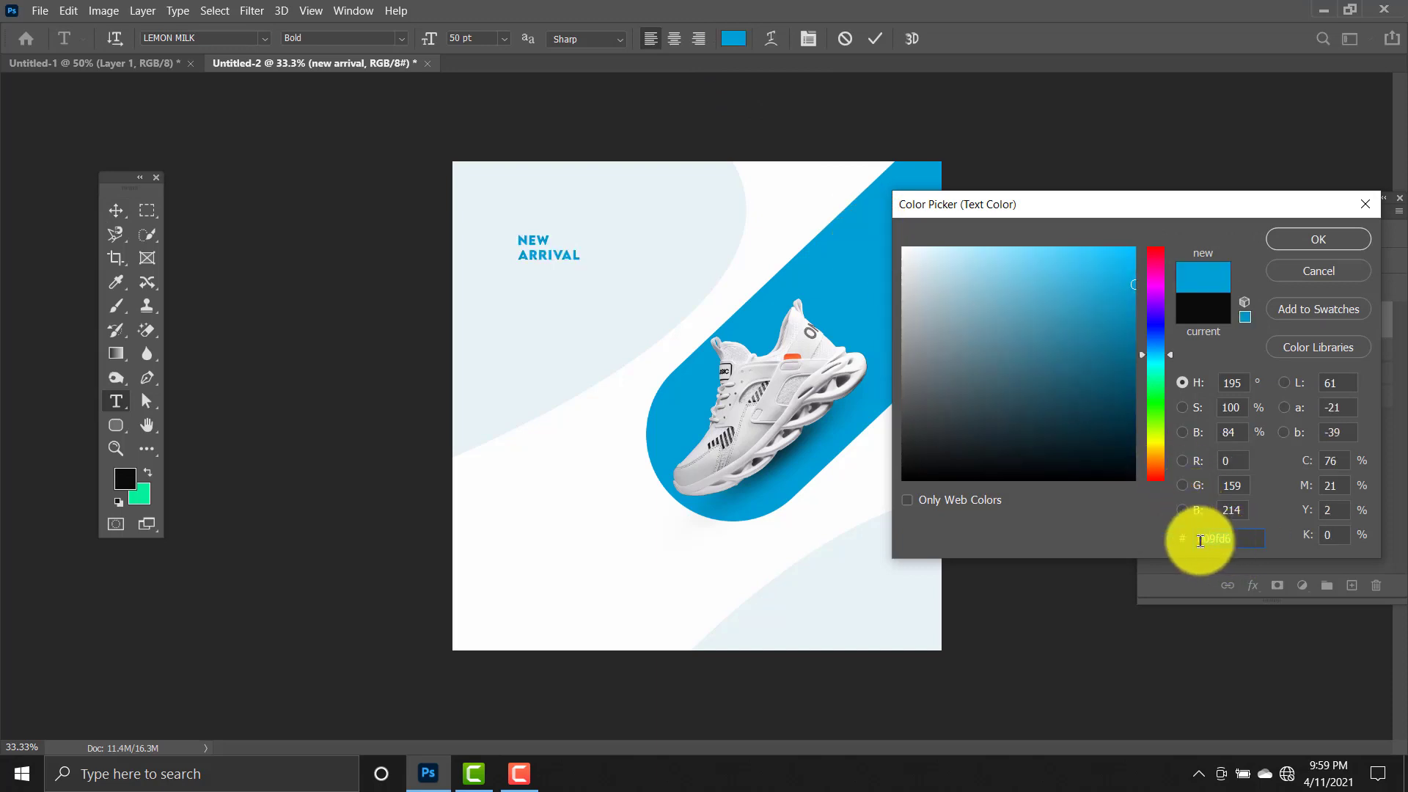
{"action": "left_click", "coordinate": [1318, 237]}
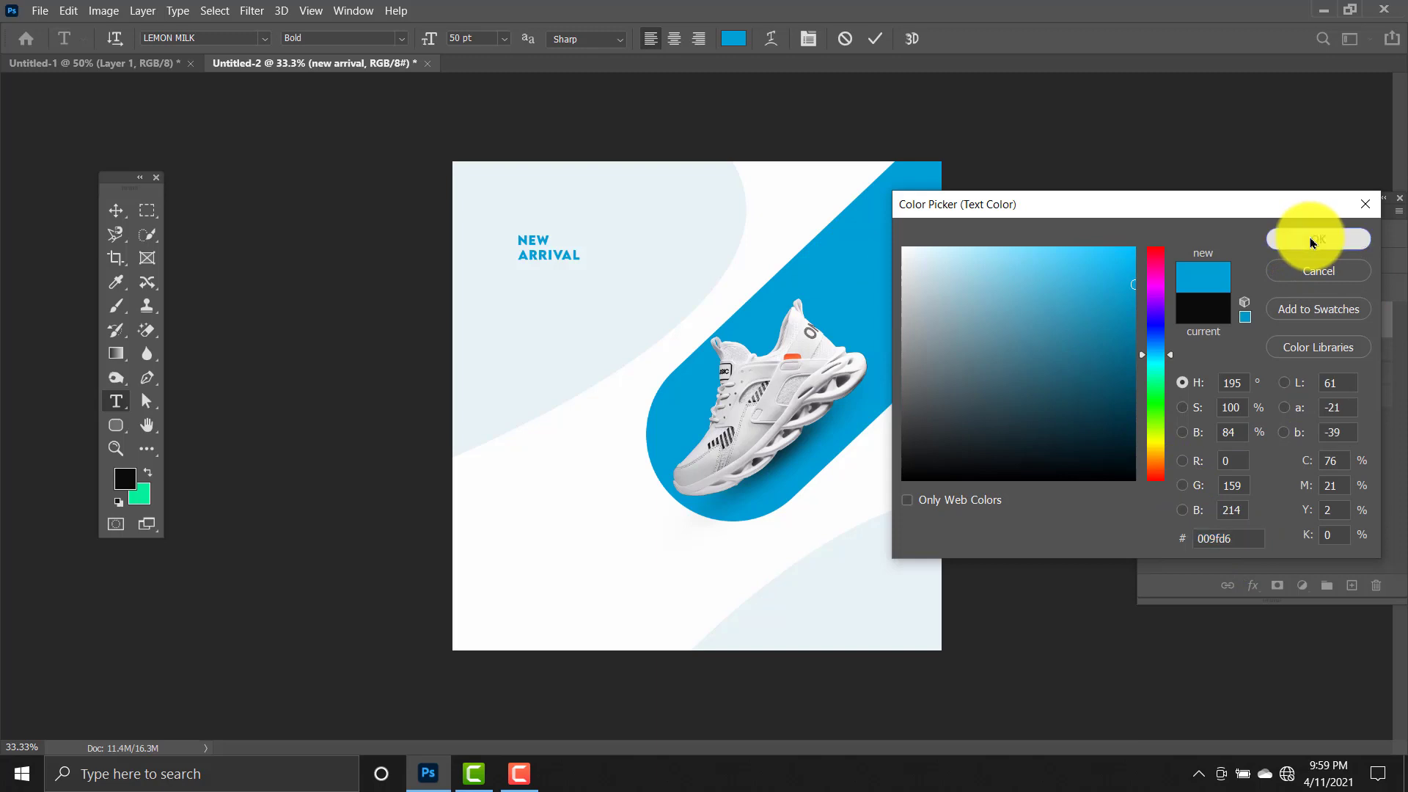
Increase the NEW ARRIVAL font size to 100 pt, raise it further to 110 pt and commit the text.
{"action": "left_click", "coordinate": [475, 38]}
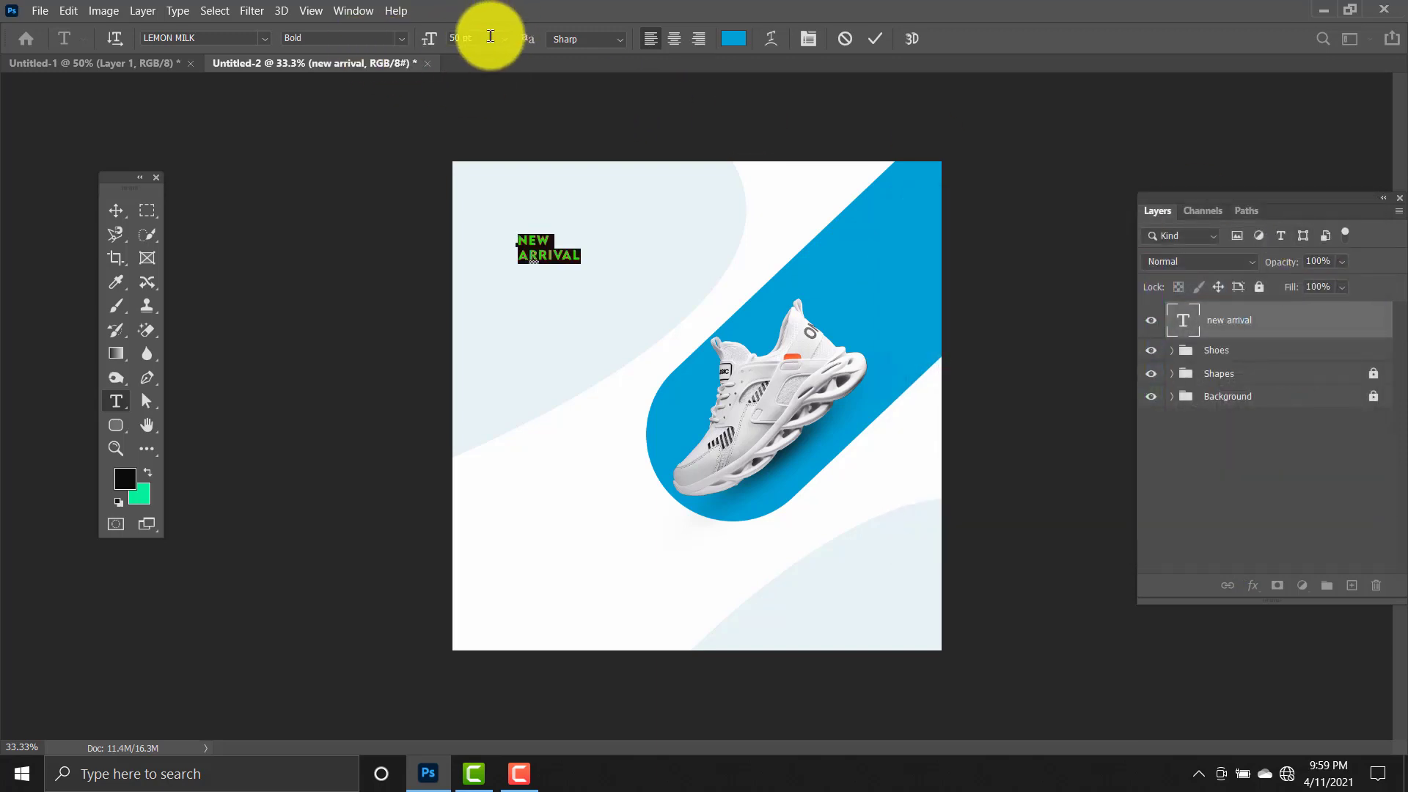
{"action": "type", "text": "100"}
{"action": "key", "text": "Return"}
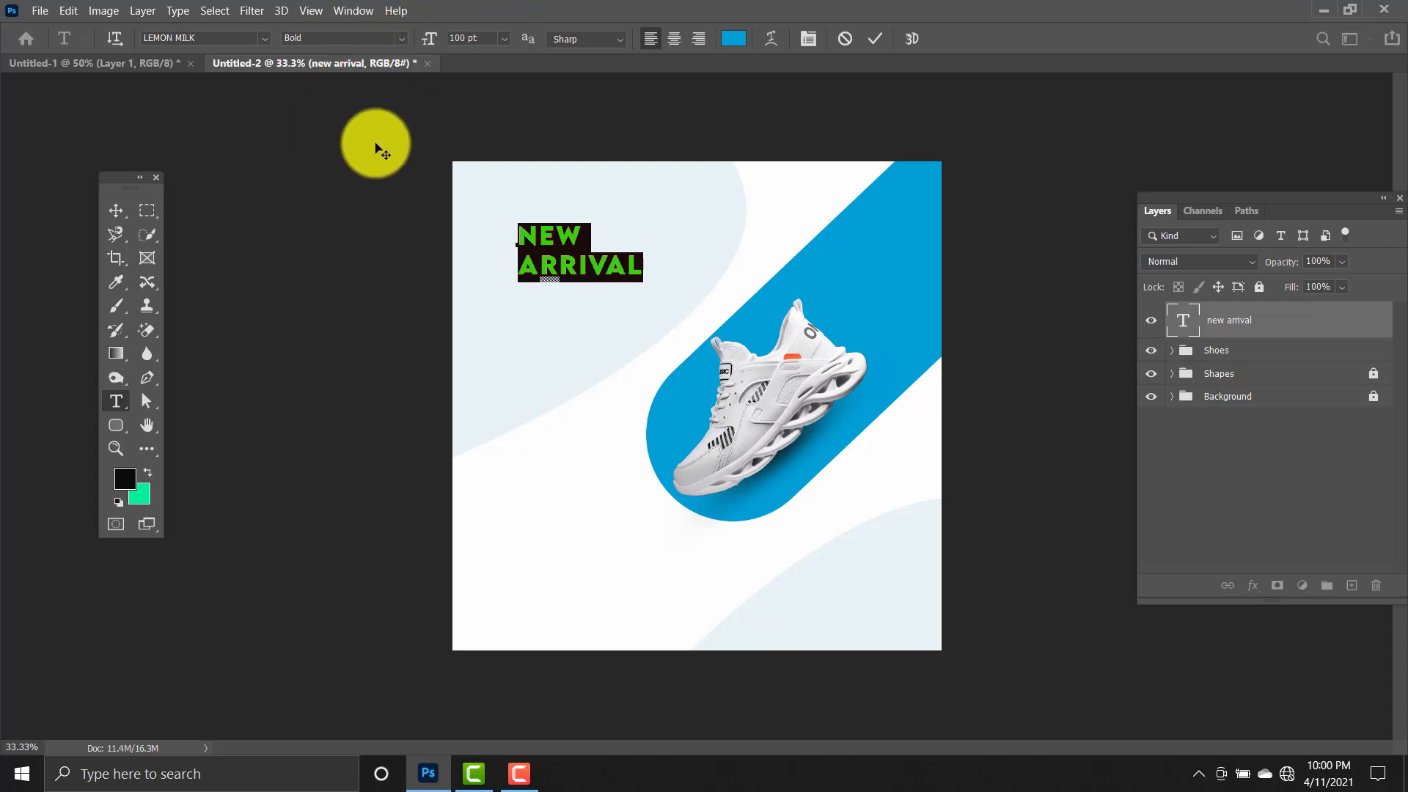
{"action": "left_click", "coordinate": [484, 38]}
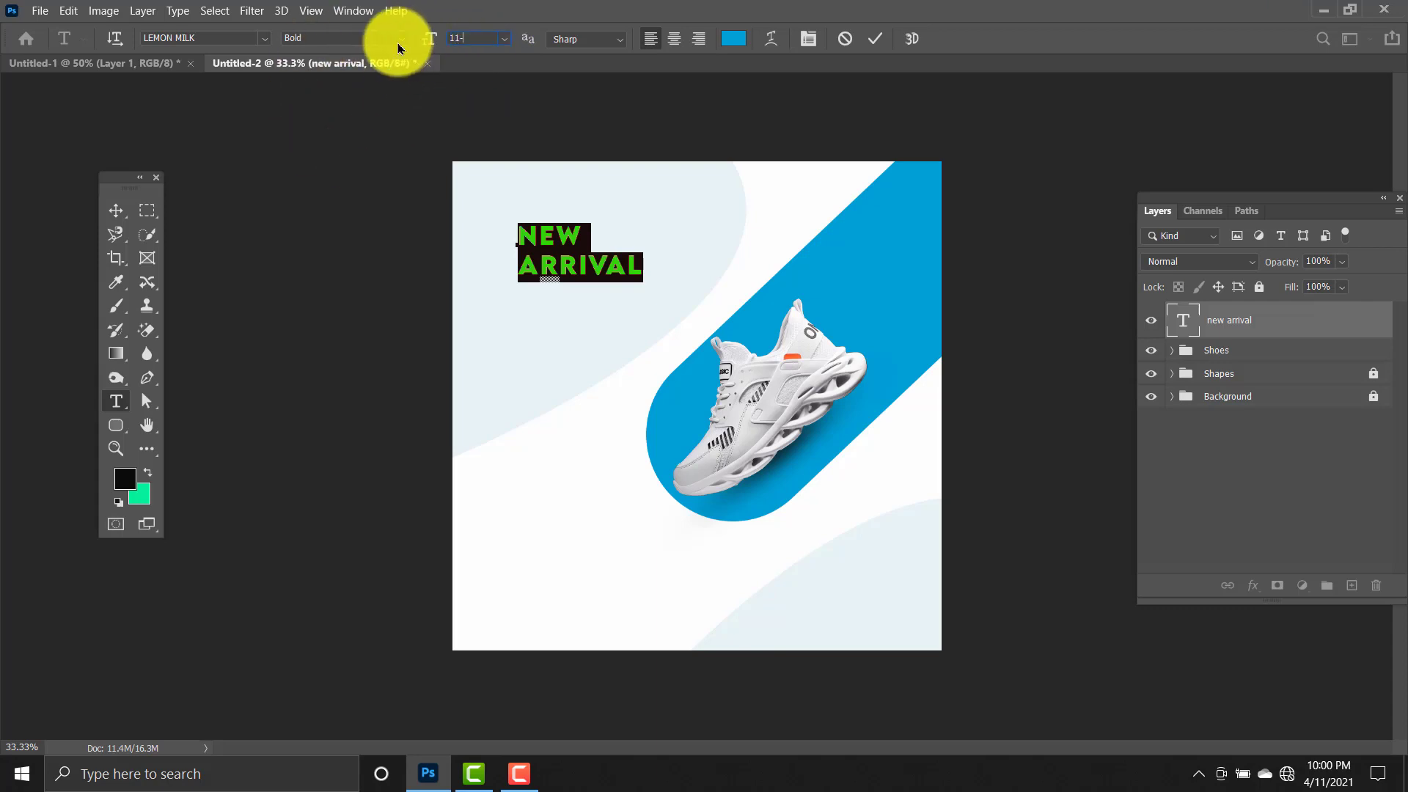
{"action": "type", "text": "110"}
{"action": "key", "text": "Return"}
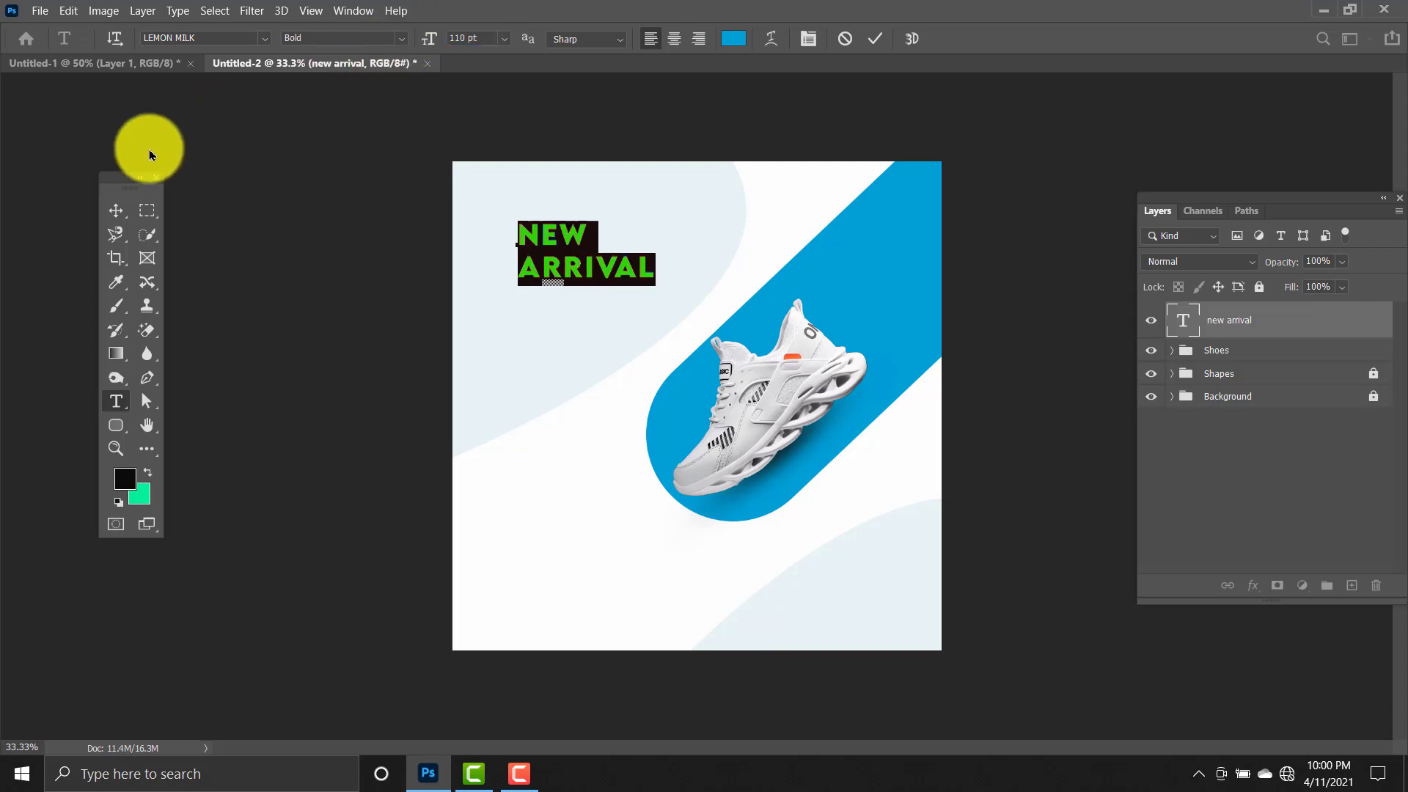
{"action": "left_click", "coordinate": [116, 211]}
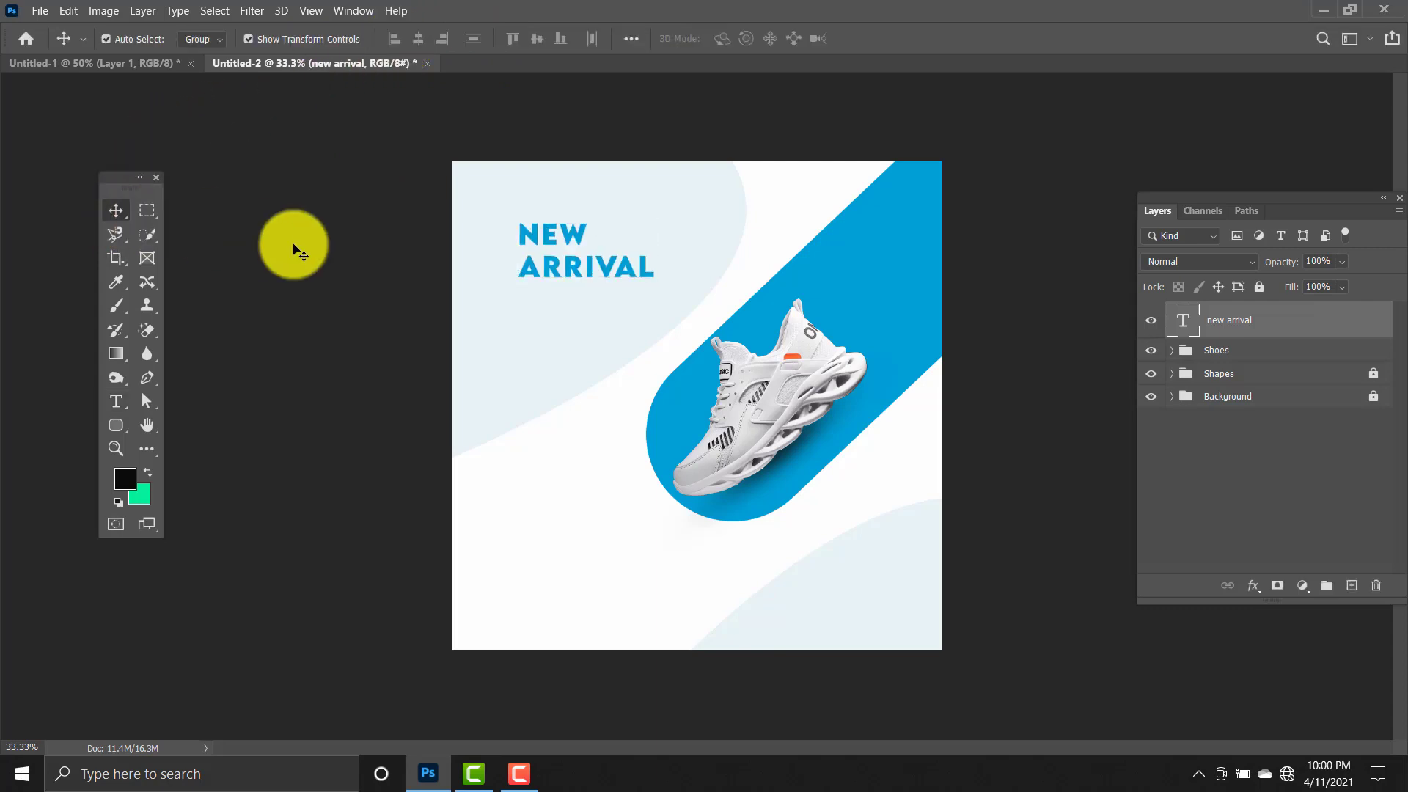
Move the NEW ARRIVAL heading up and left toward the canvas corner and deselect it.
{"action": "left_click", "coordinate": [288, 245]}
{"action": "left_click_drag", "start_coordinate": [544, 239], "coordinate": [489, 211]}
{"action": "left_click", "coordinate": [662, 134]}
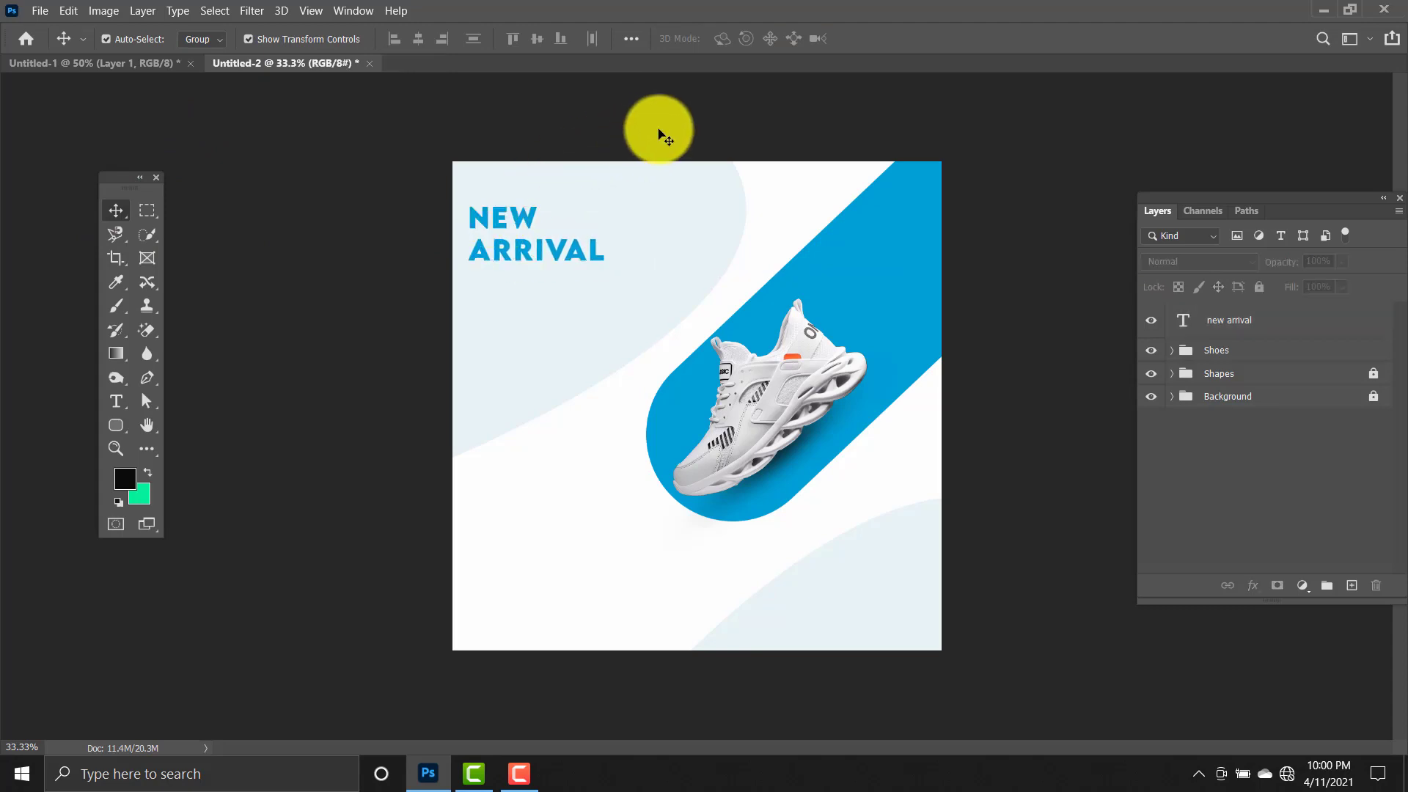
Bring the Lorem ipsum paragraph from Untitled-1 into Untitled-2, place it just below the NEW ARRIVAL heading and deselect it.
{"action": "left_click", "coordinate": [171, 68]}
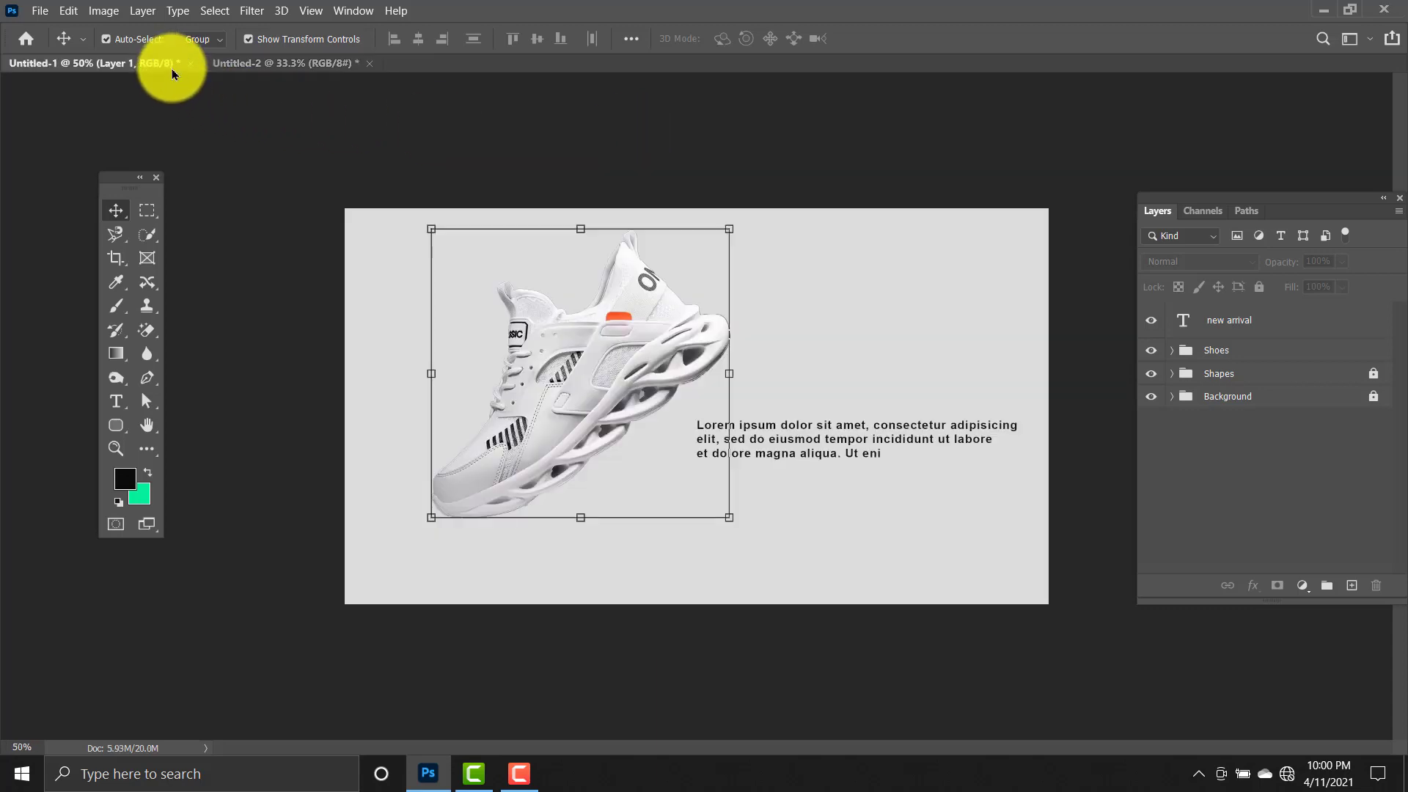
{"action": "left_click", "coordinate": [821, 437]}
{"action": "left_click_drag", "start_coordinate": [821, 438], "coordinate": [584, 299]}
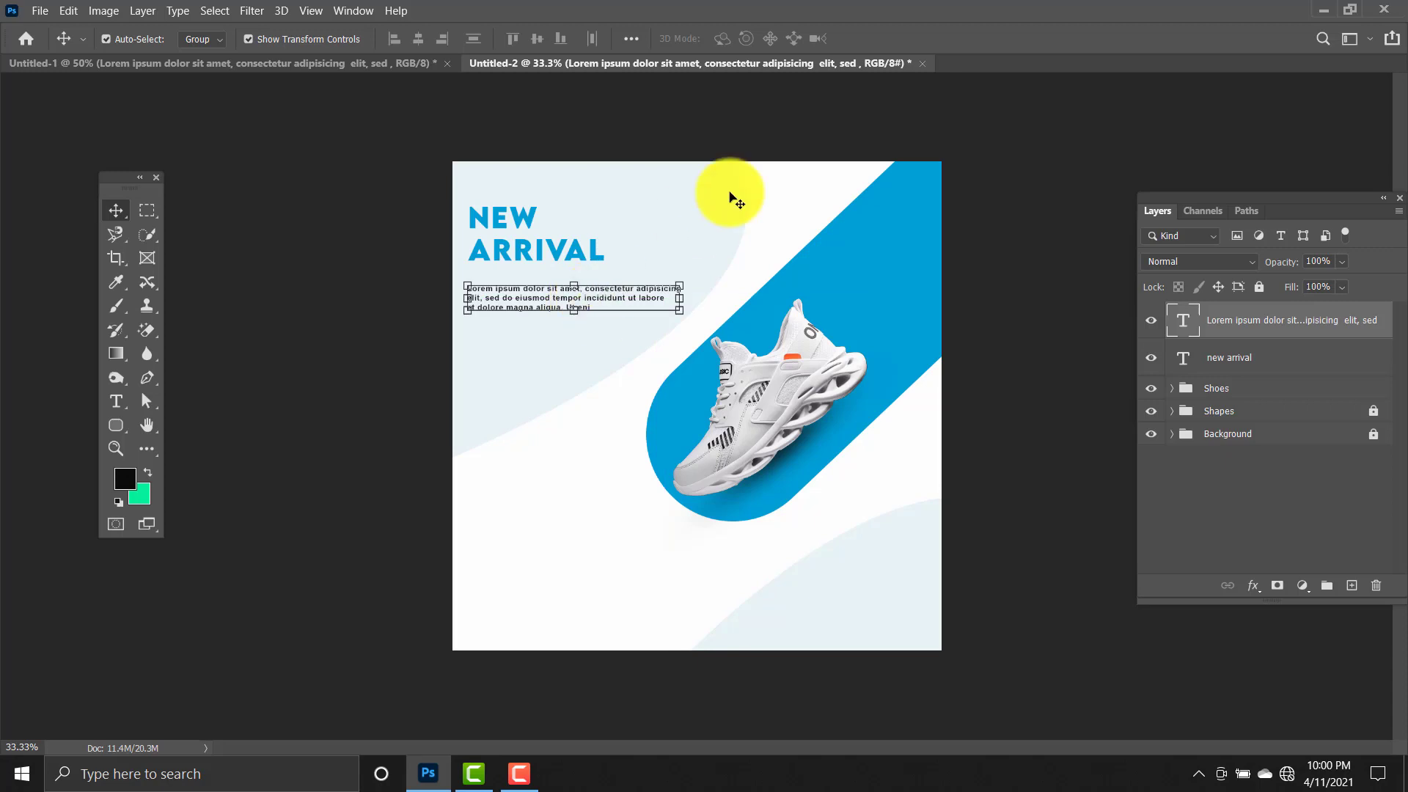
{"action": "left_click", "coordinate": [884, 127]}
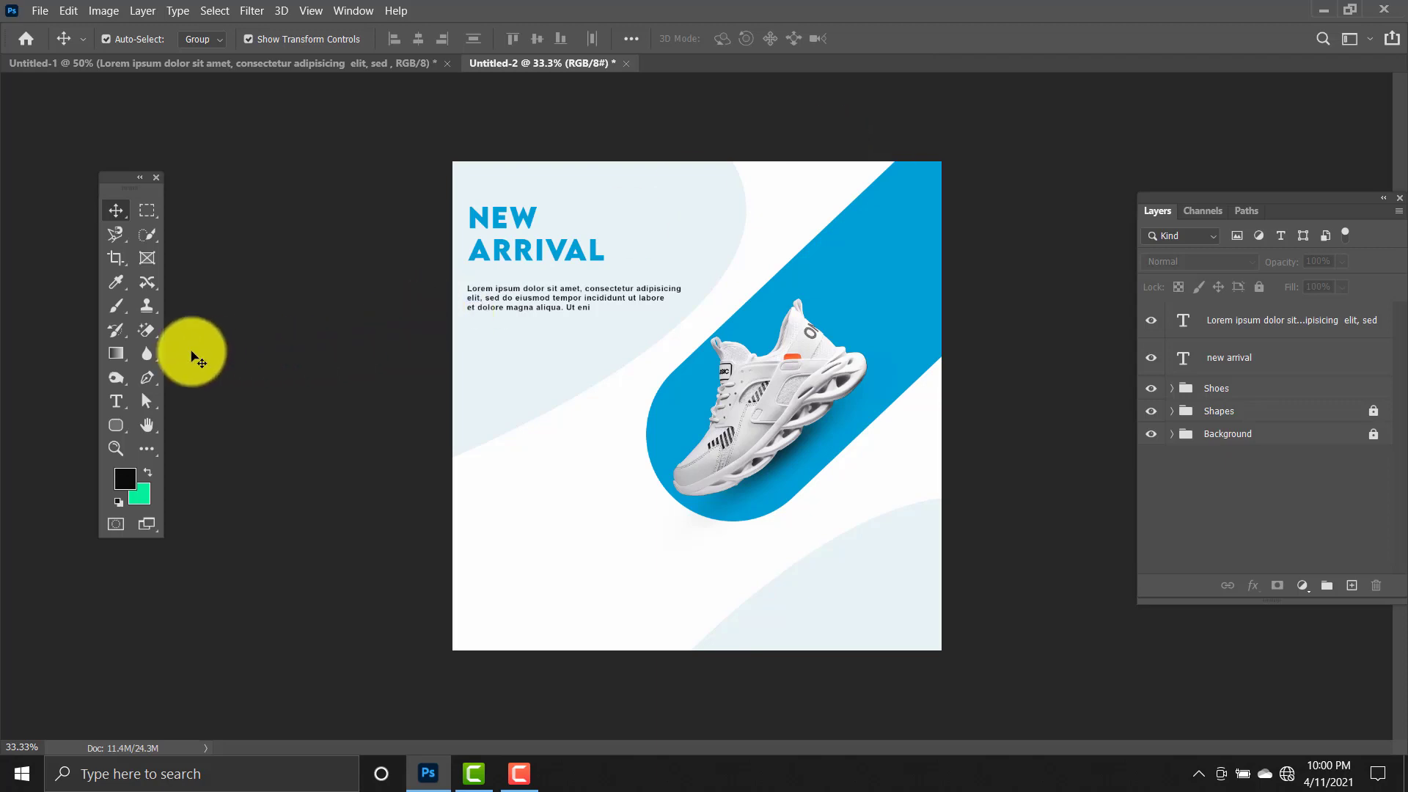
Add the text CALL NOW over the lower-right pale shape and color it #009fd6, sampled from the blue shape.
{"action": "left_click", "coordinate": [122, 402]}
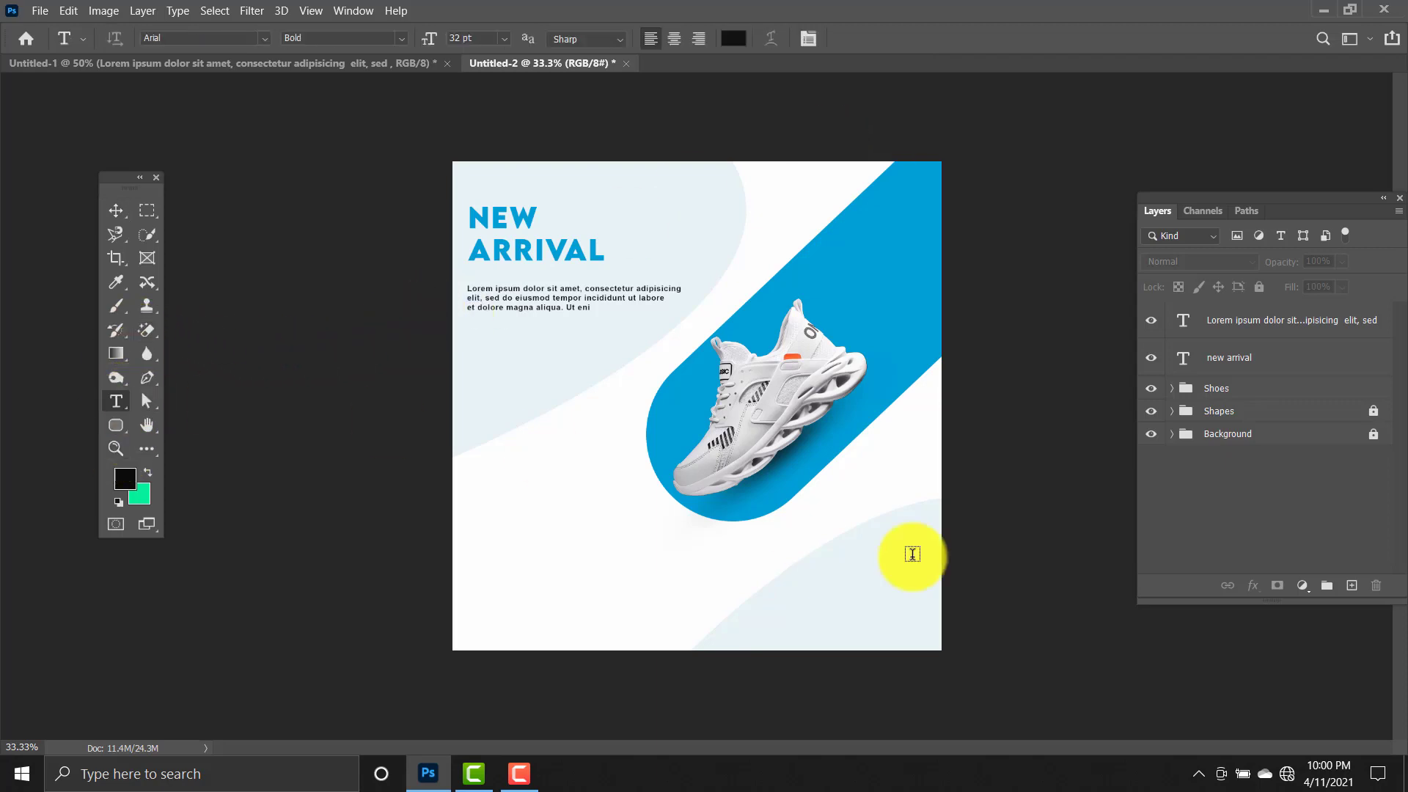
{"action": "left_click", "coordinate": [813, 574]}
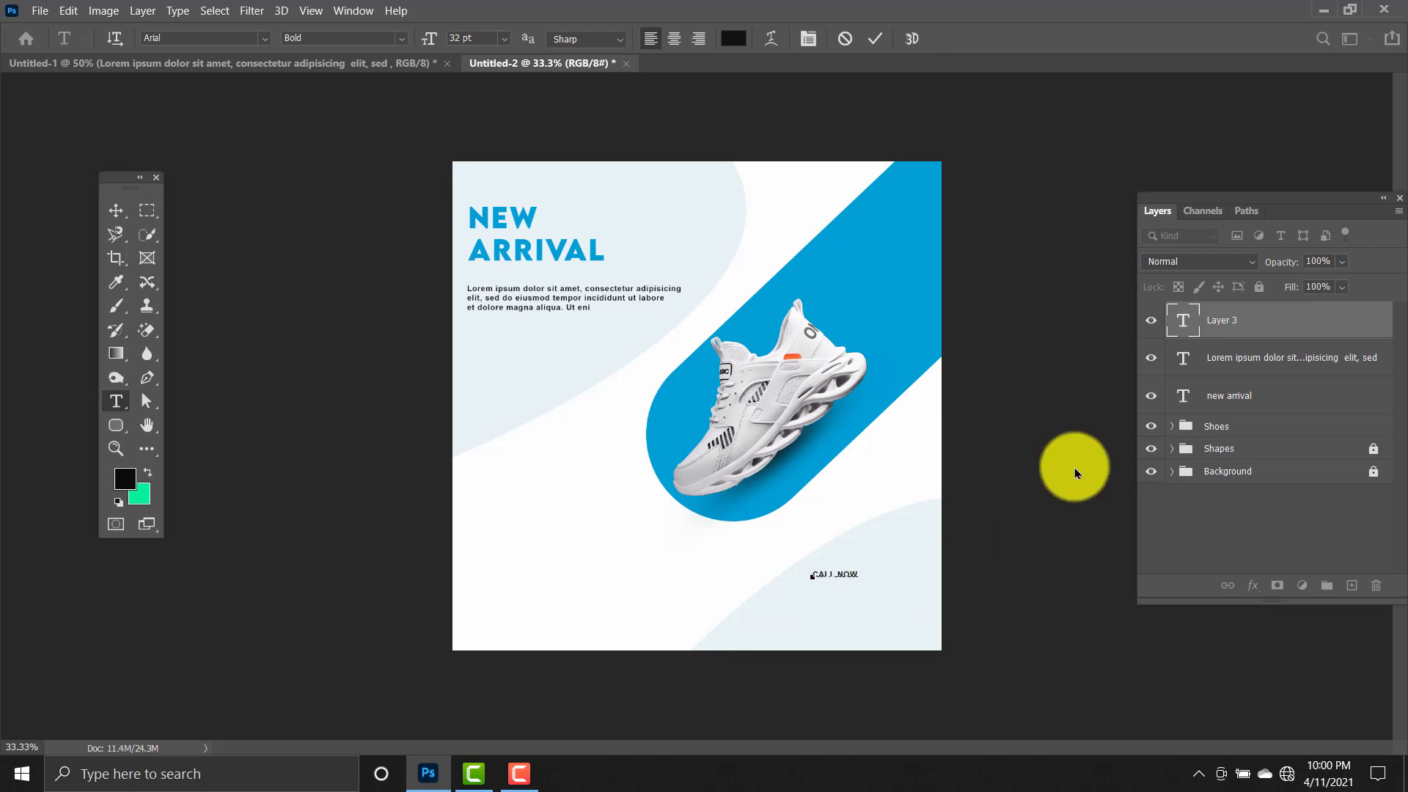
{"action": "double_click", "coordinate": [1182, 330]}
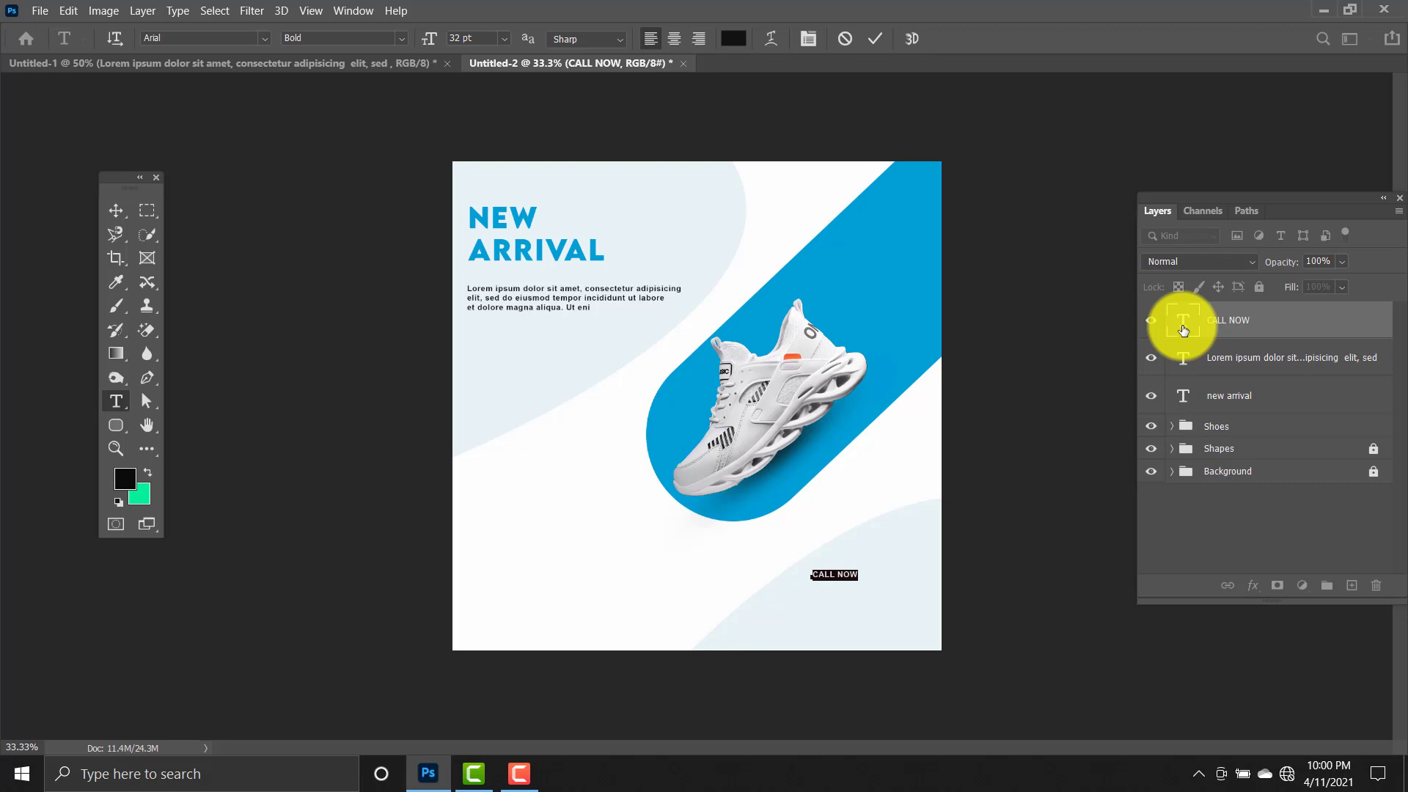
{"action": "left_click", "coordinate": [733, 39]}
{"action": "left_click", "coordinate": [855, 242]}
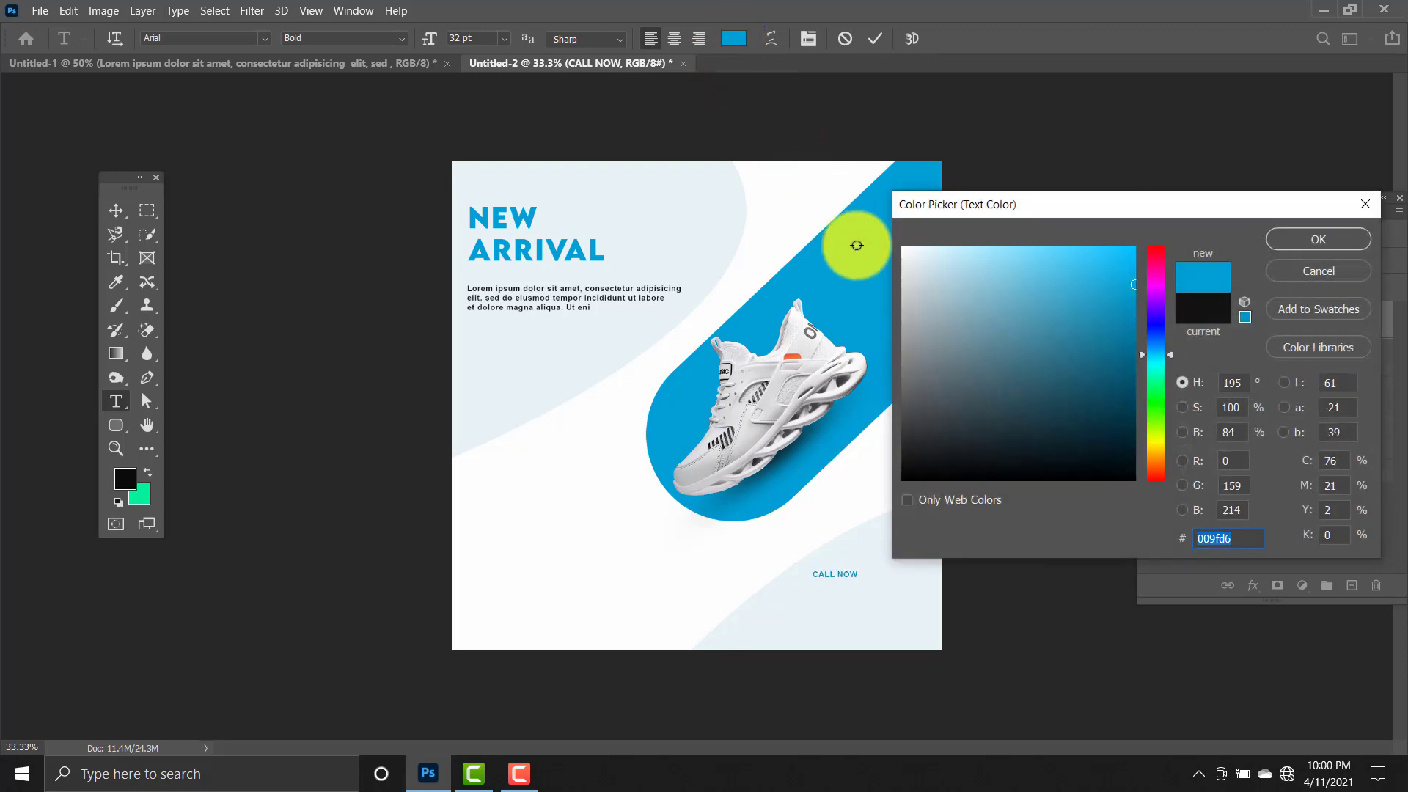
{"action": "left_click", "coordinate": [1332, 242]}
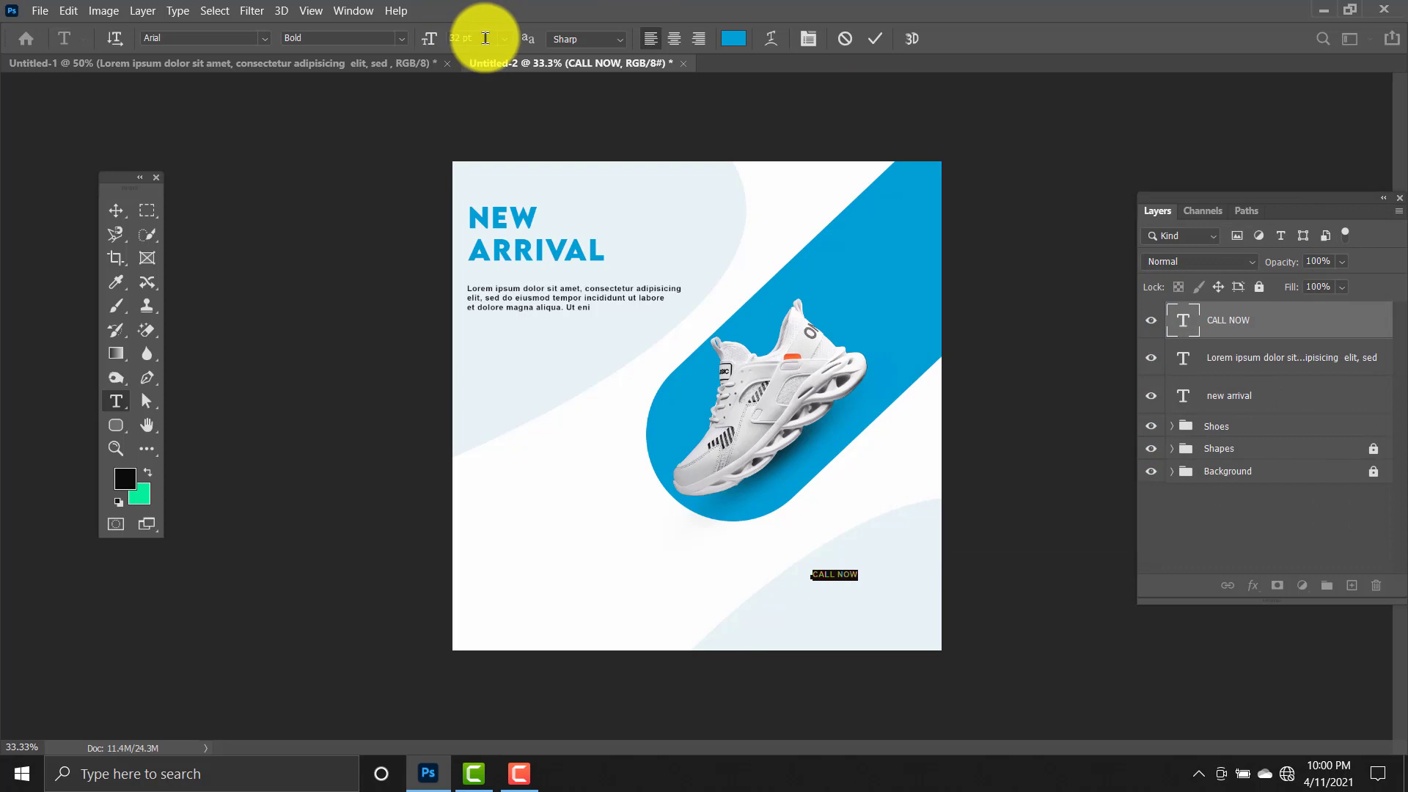
Set the CALL NOW font size to 50 pt and commit the text.
{"action": "left_click", "coordinate": [486, 38]}
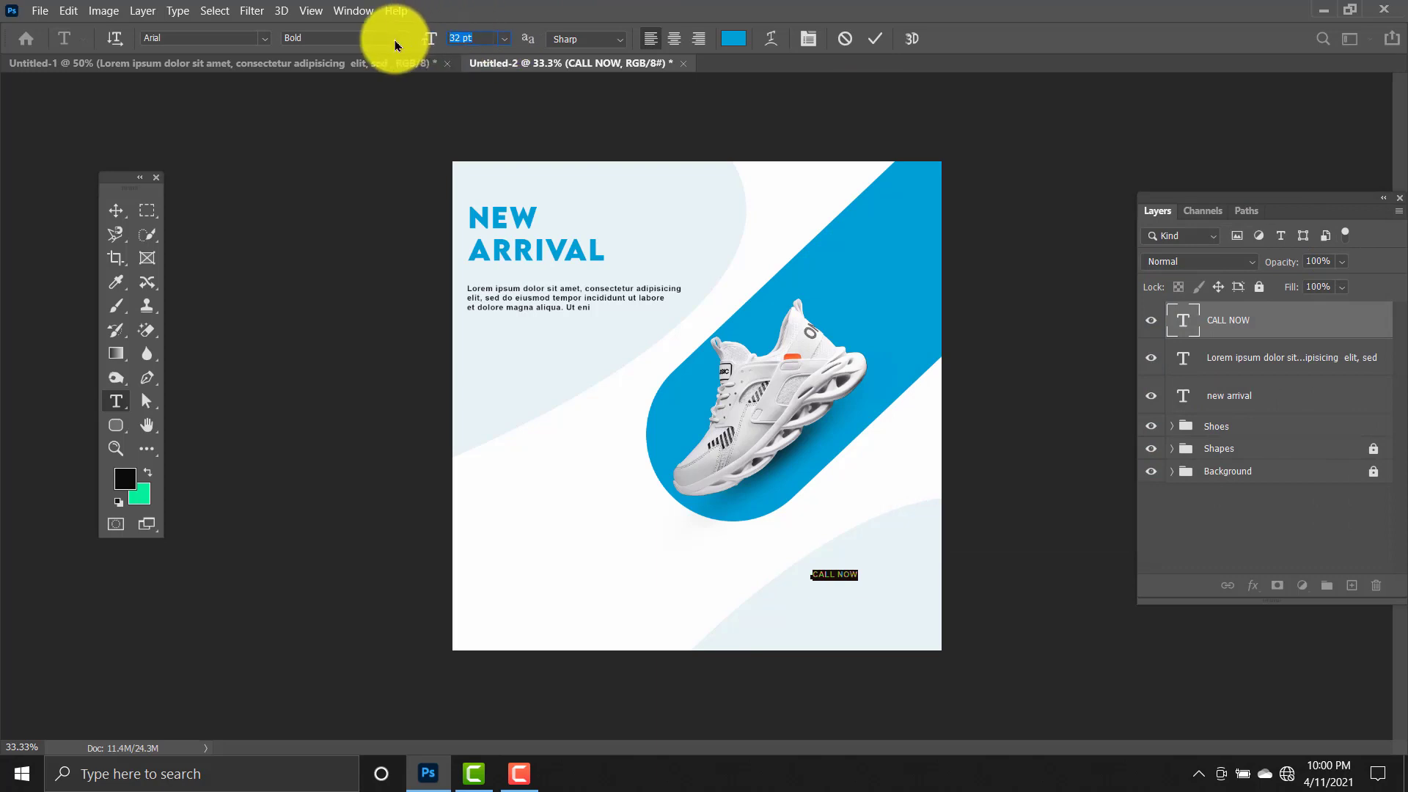
{"action": "key", "text": "Return"}
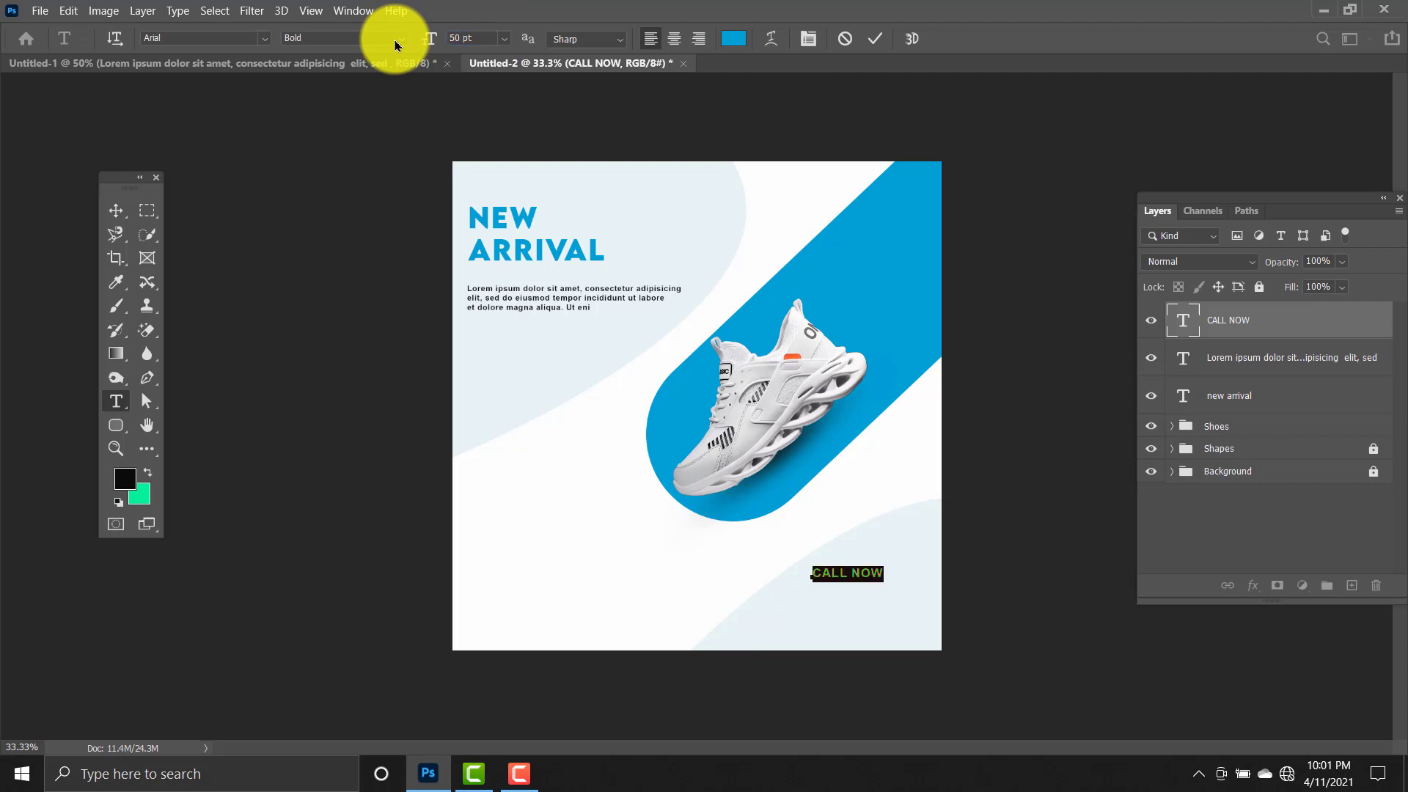
{"action": "left_click", "coordinate": [116, 210]}
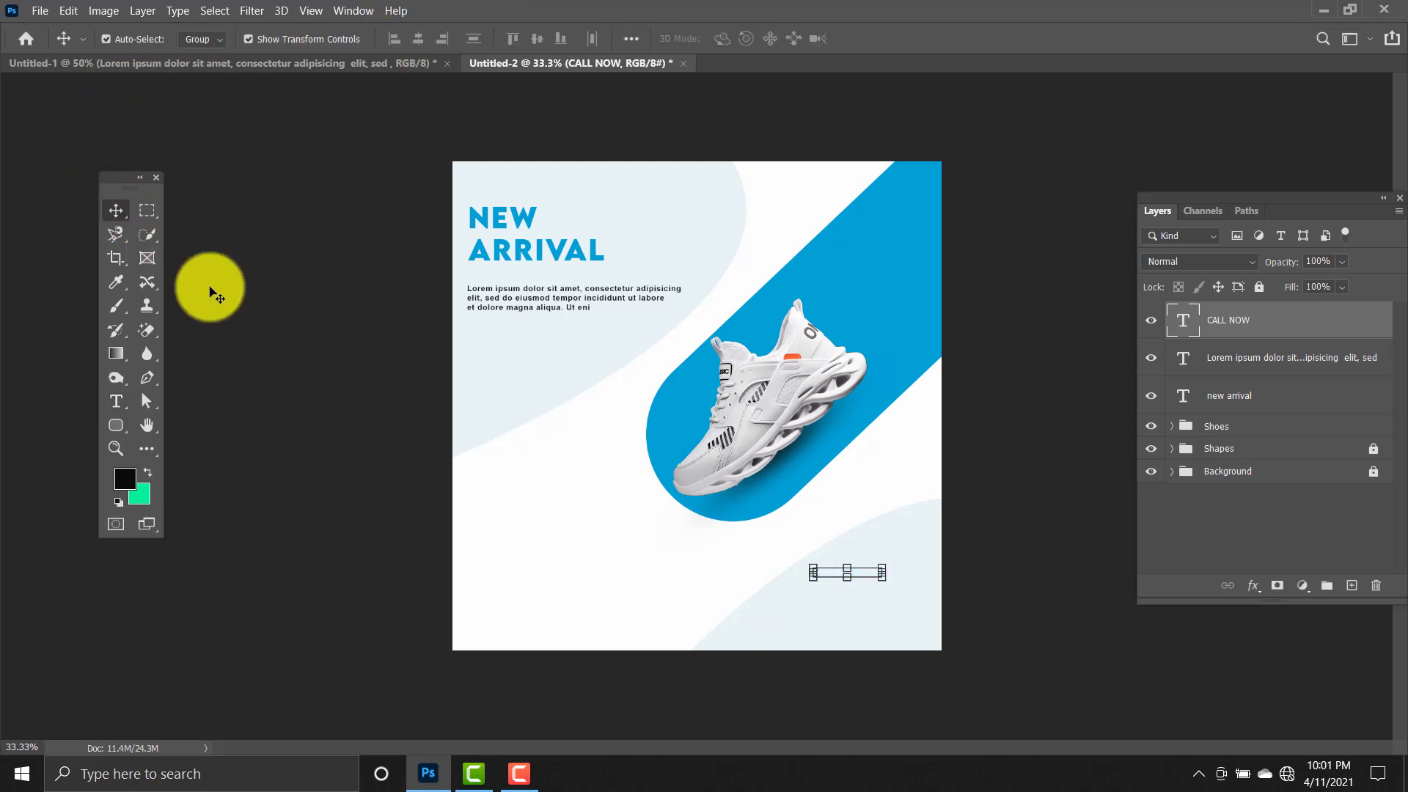
{"action": "left_click", "coordinate": [211, 292]}
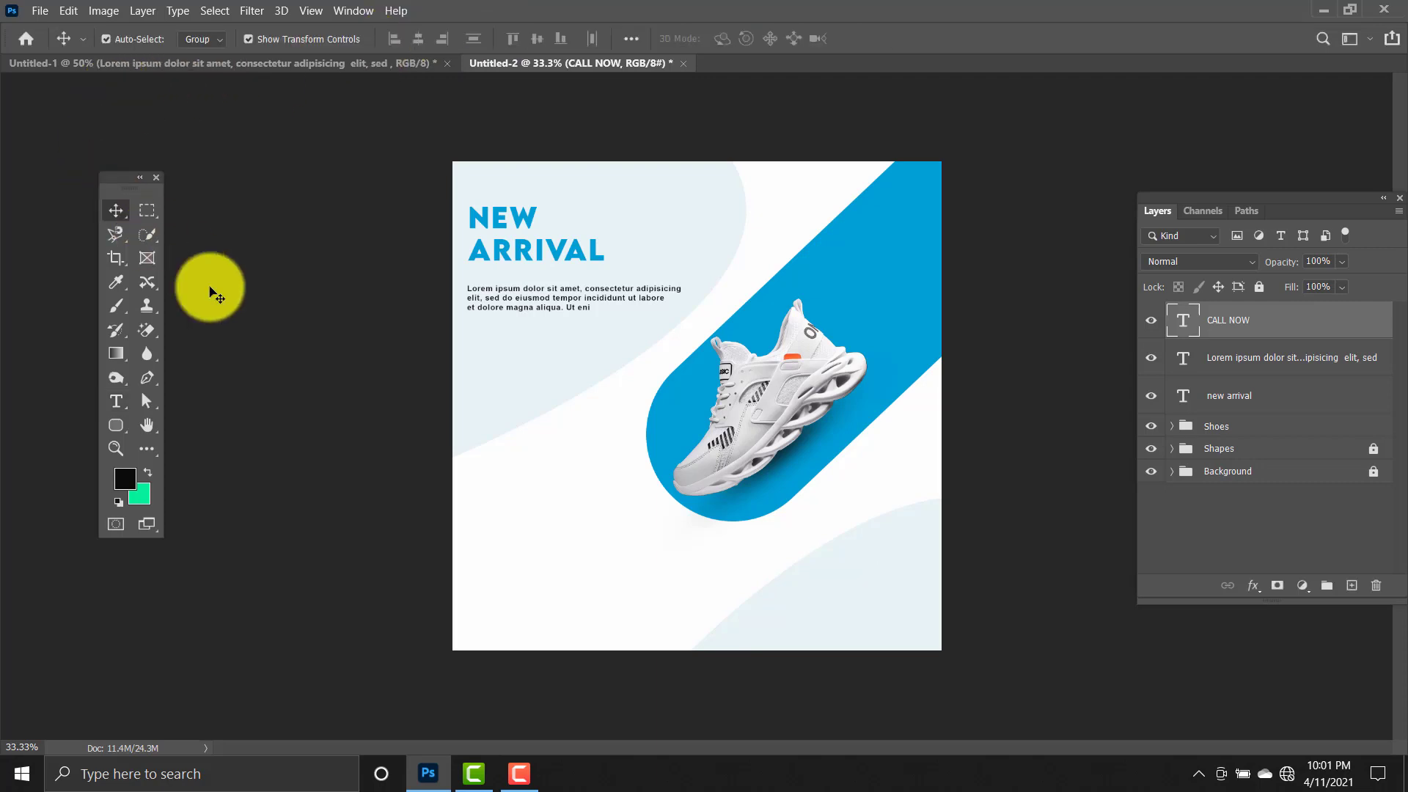
Reopen the CALL NOW text for editing, reapply the text color #009fd6 and commit it.
{"action": "left_click", "coordinate": [1270, 326]}
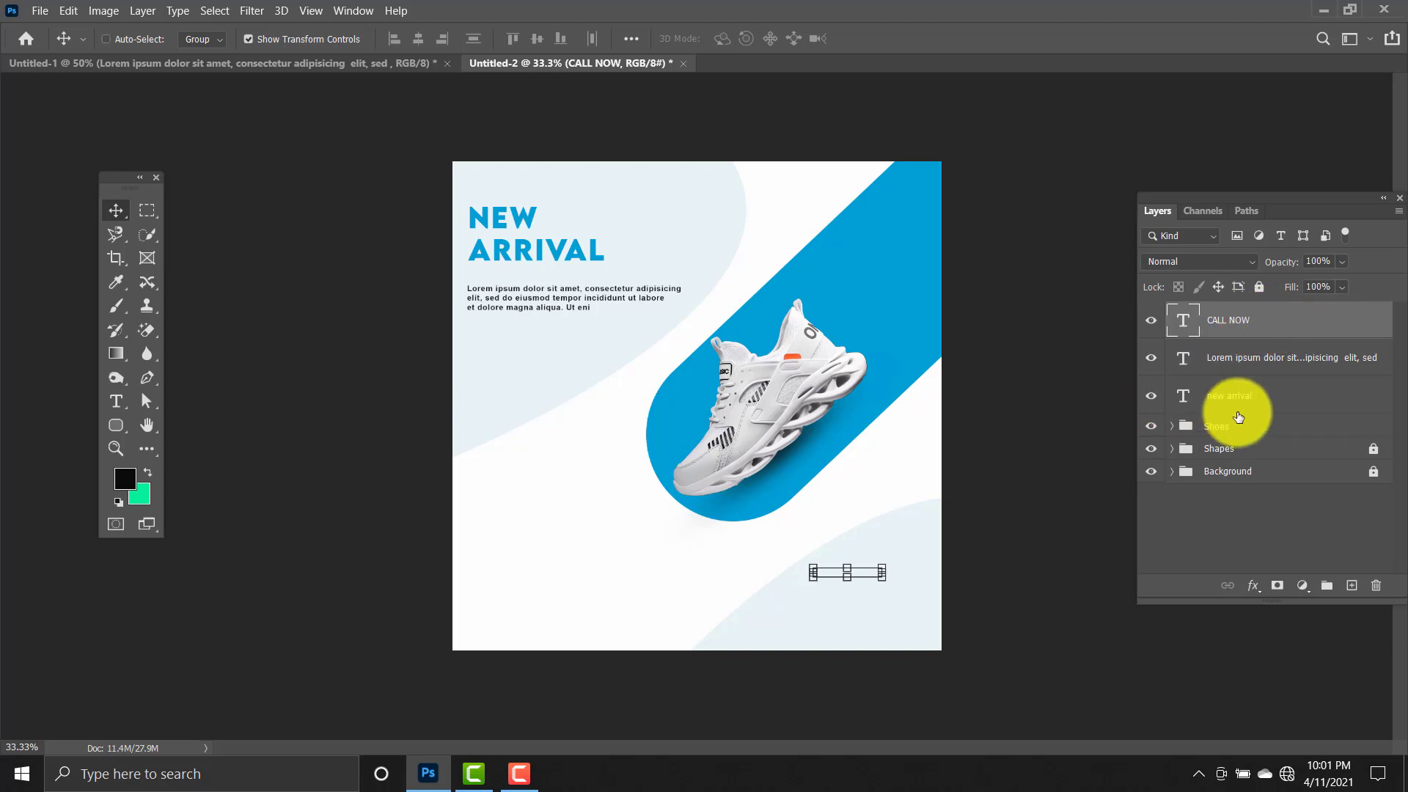
{"action": "double_click", "coordinate": [1182, 330]}
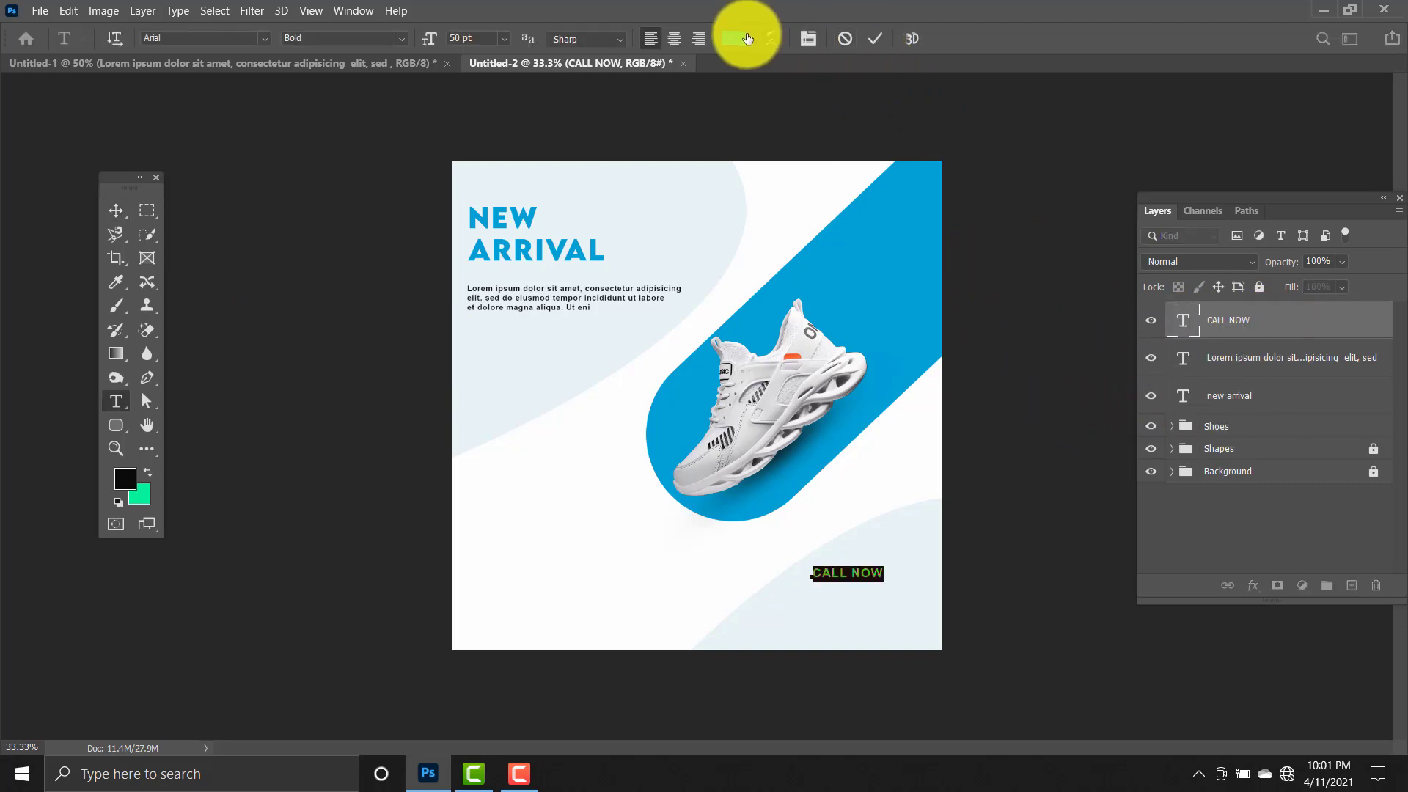
{"action": "left_click", "coordinate": [742, 42]}
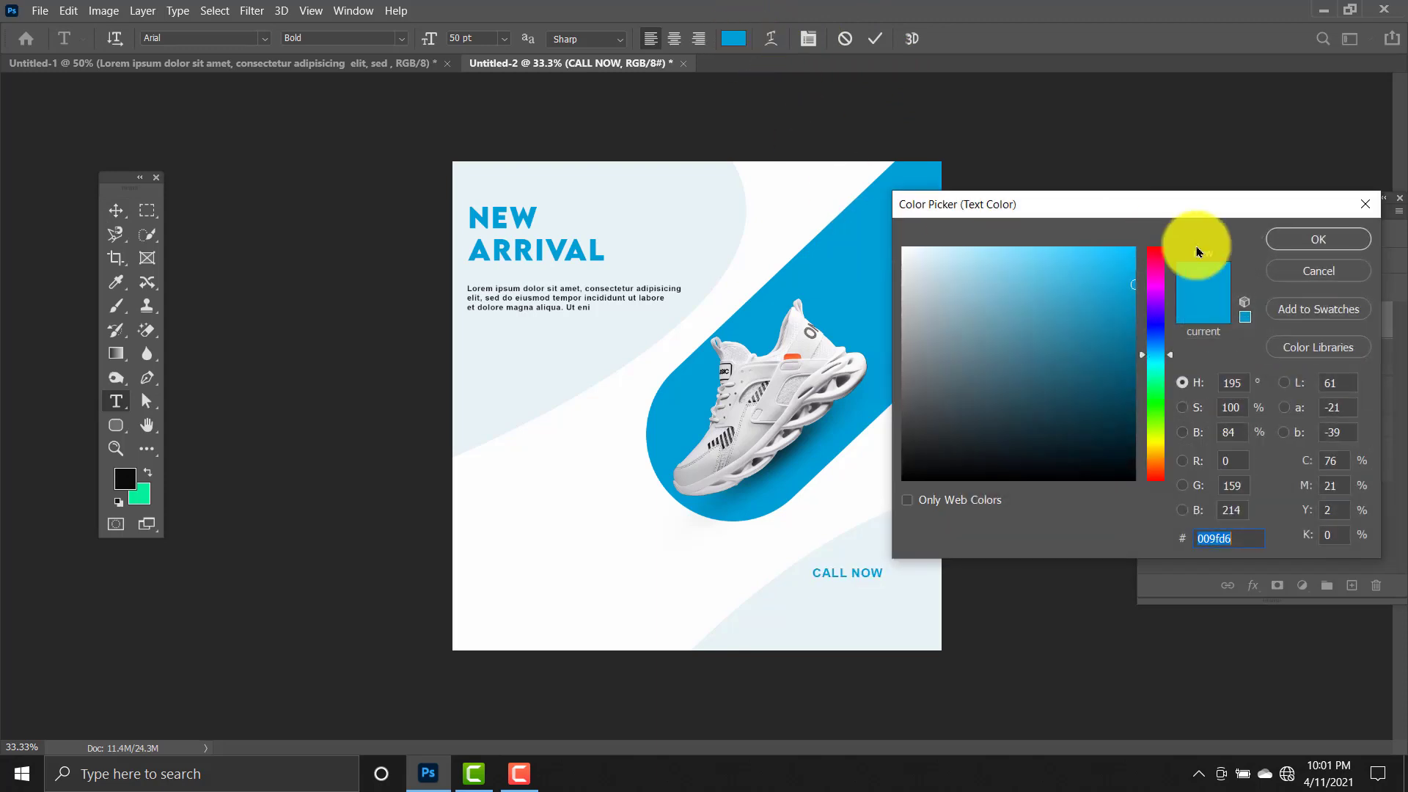
{"action": "left_click", "coordinate": [1341, 239]}
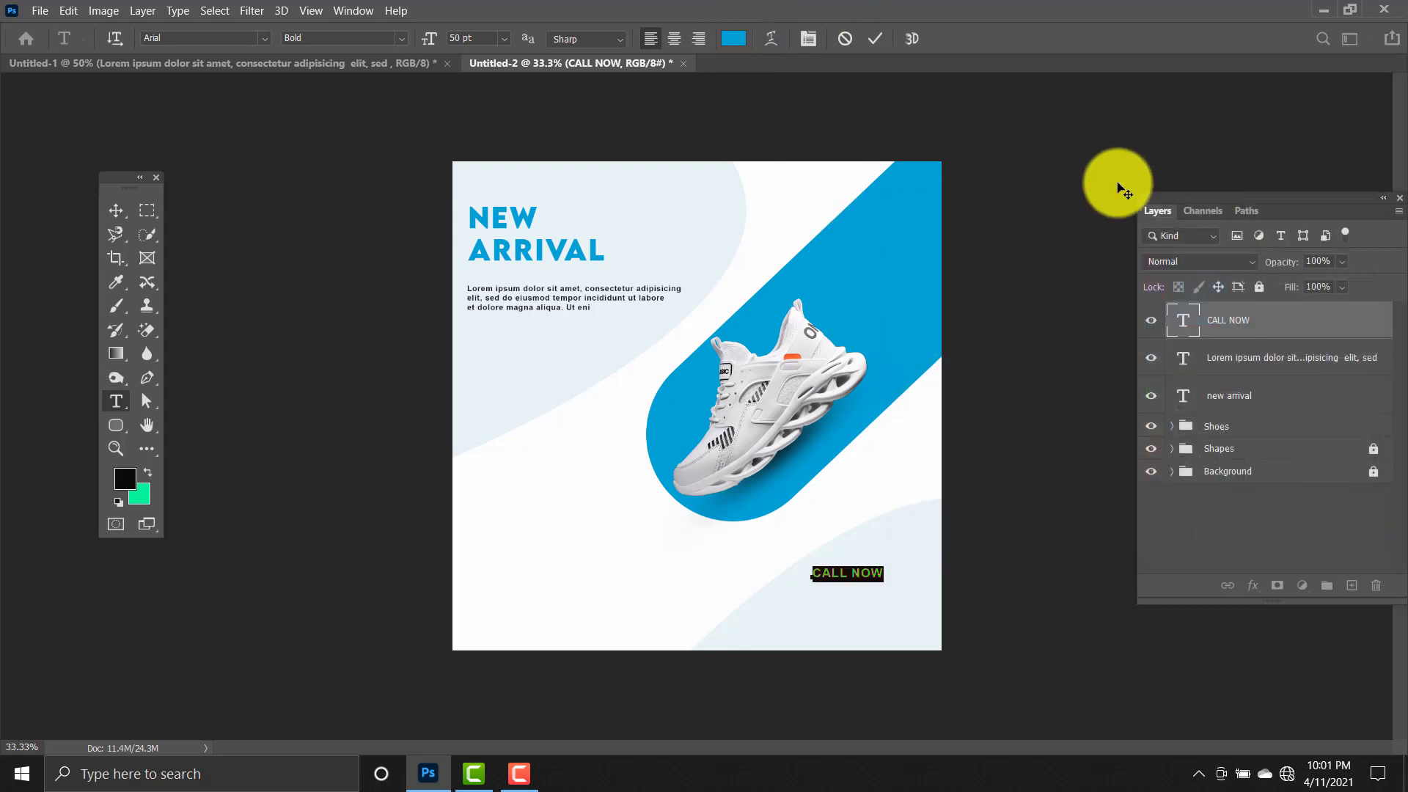
{"action": "left_click", "coordinate": [1118, 183]}
{"action": "left_click", "coordinate": [995, 358]}
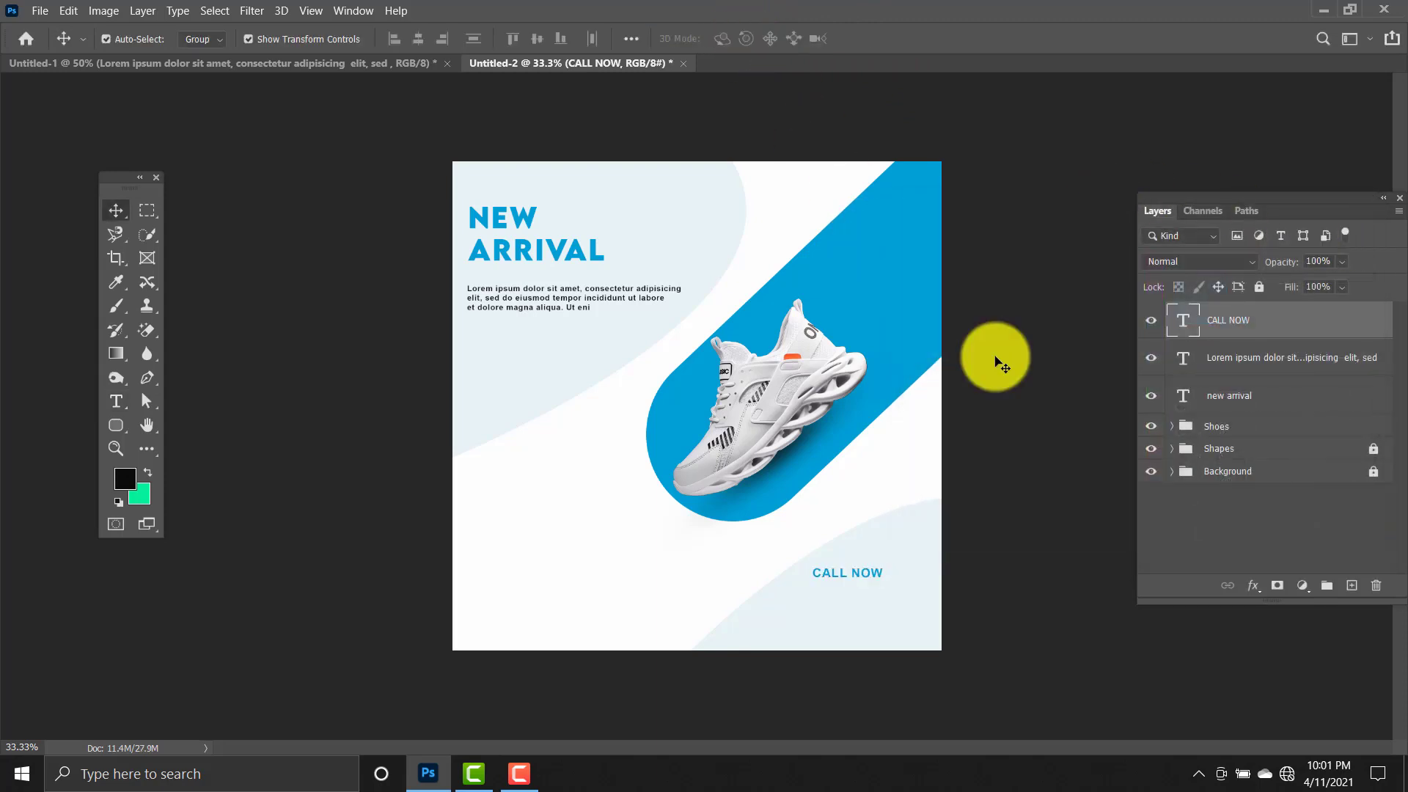
Duplicate the CALL NOW text directly below itself, replace the copy's wording with the phone number and commit it.
{"action": "left_click", "coordinate": [872, 573]}
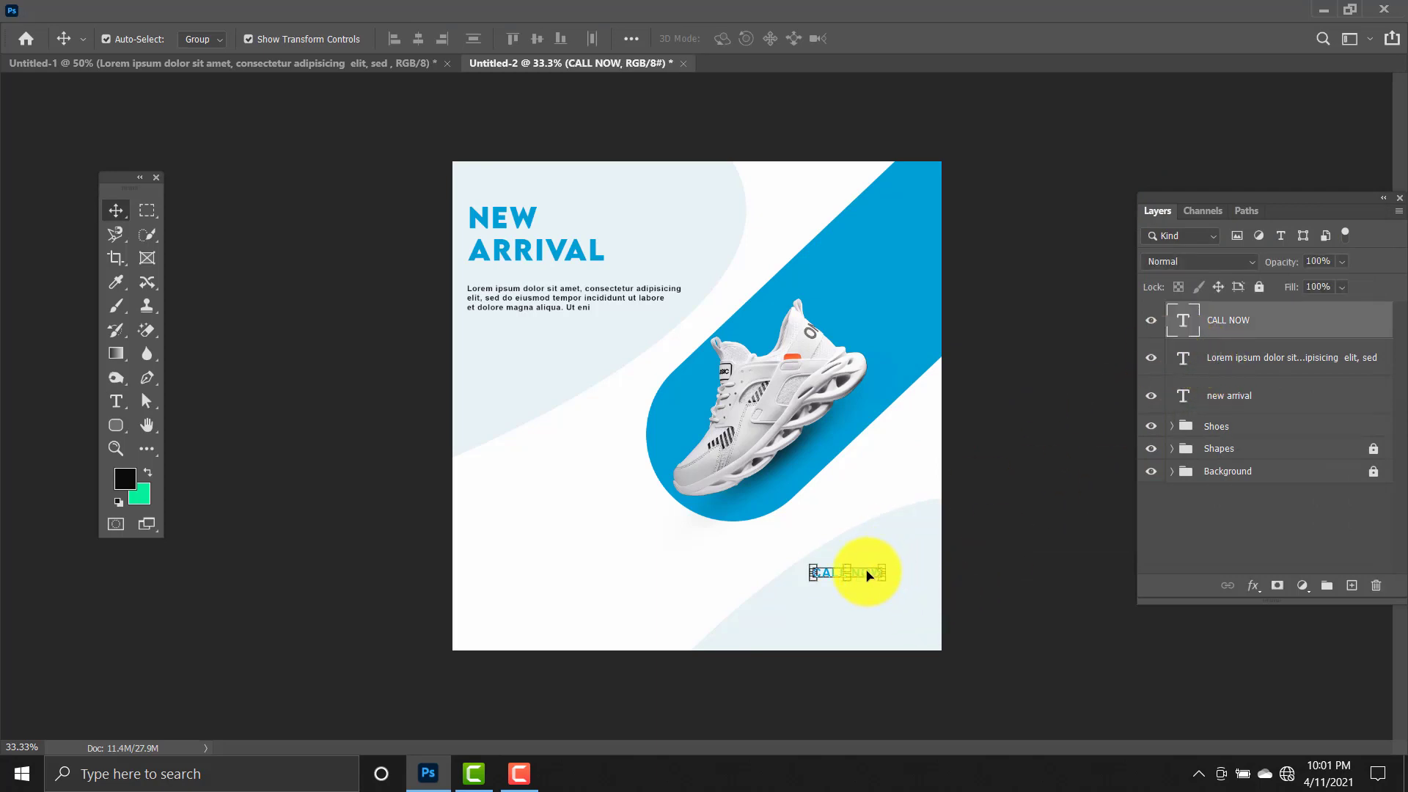
{"action": "key", "text": "alt"}
{"action": "left_click_drag", "start_coordinate": [868, 570], "coordinate": [868, 591]}
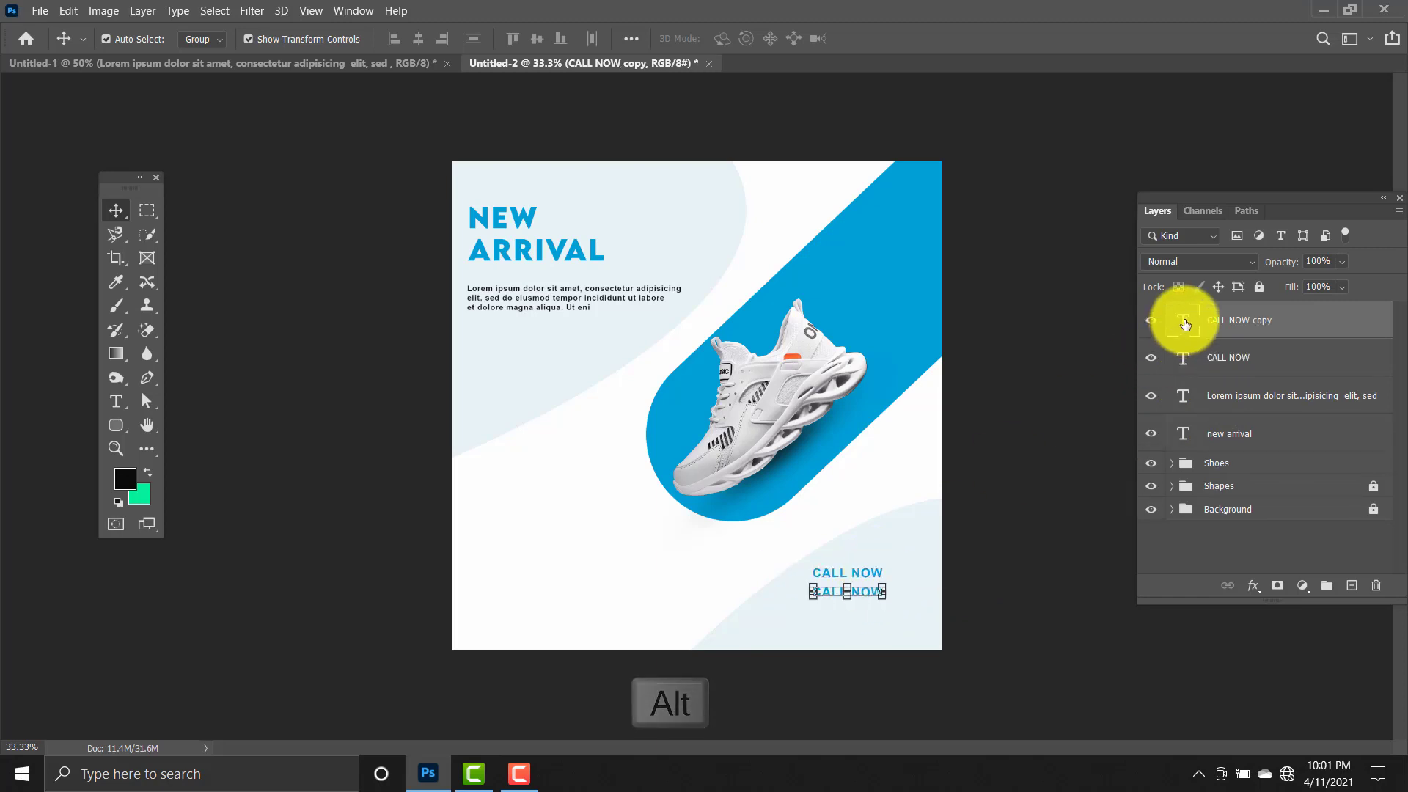
{"action": "double_click", "coordinate": [1183, 318]}
{"action": "type", "text": "0"}
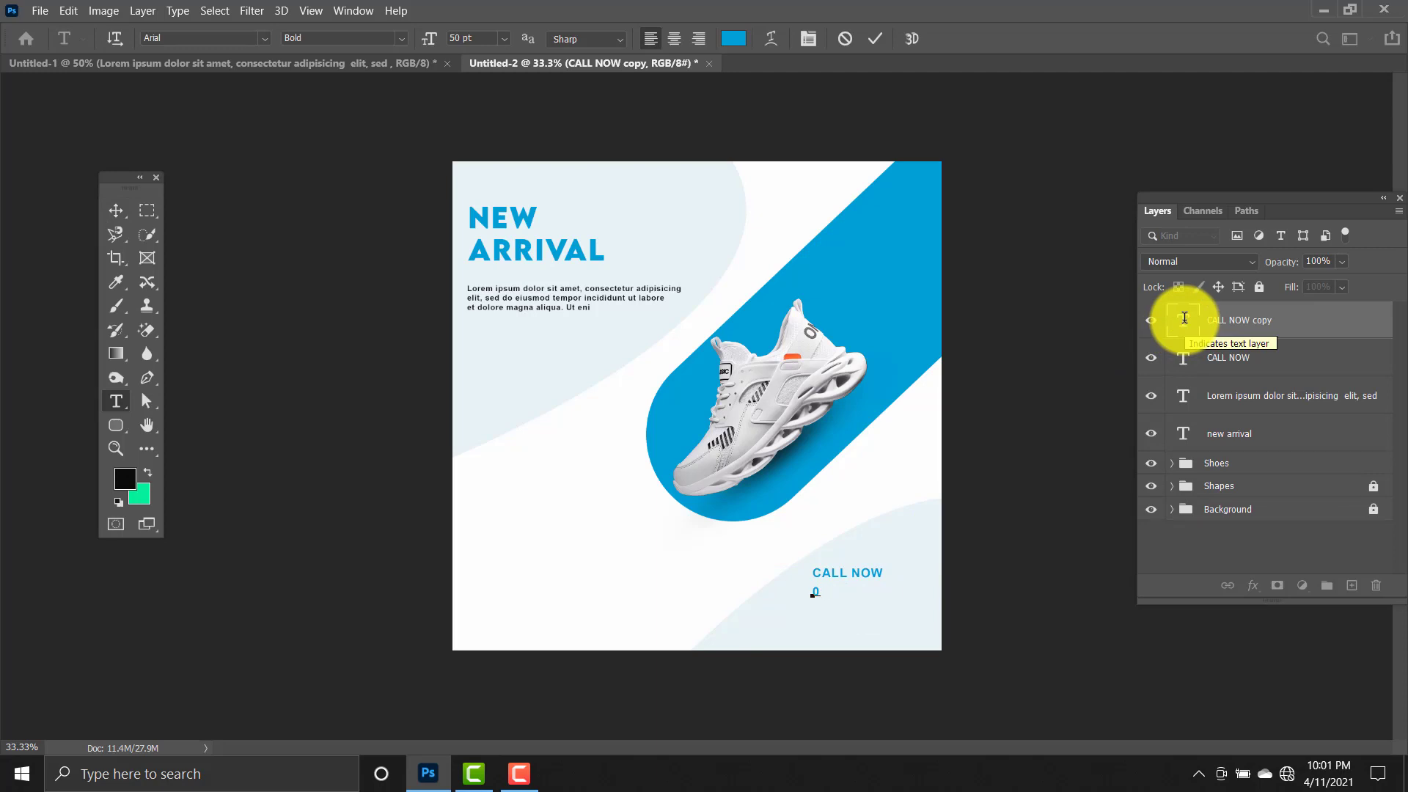
{"action": "type", "text": "1 1"}
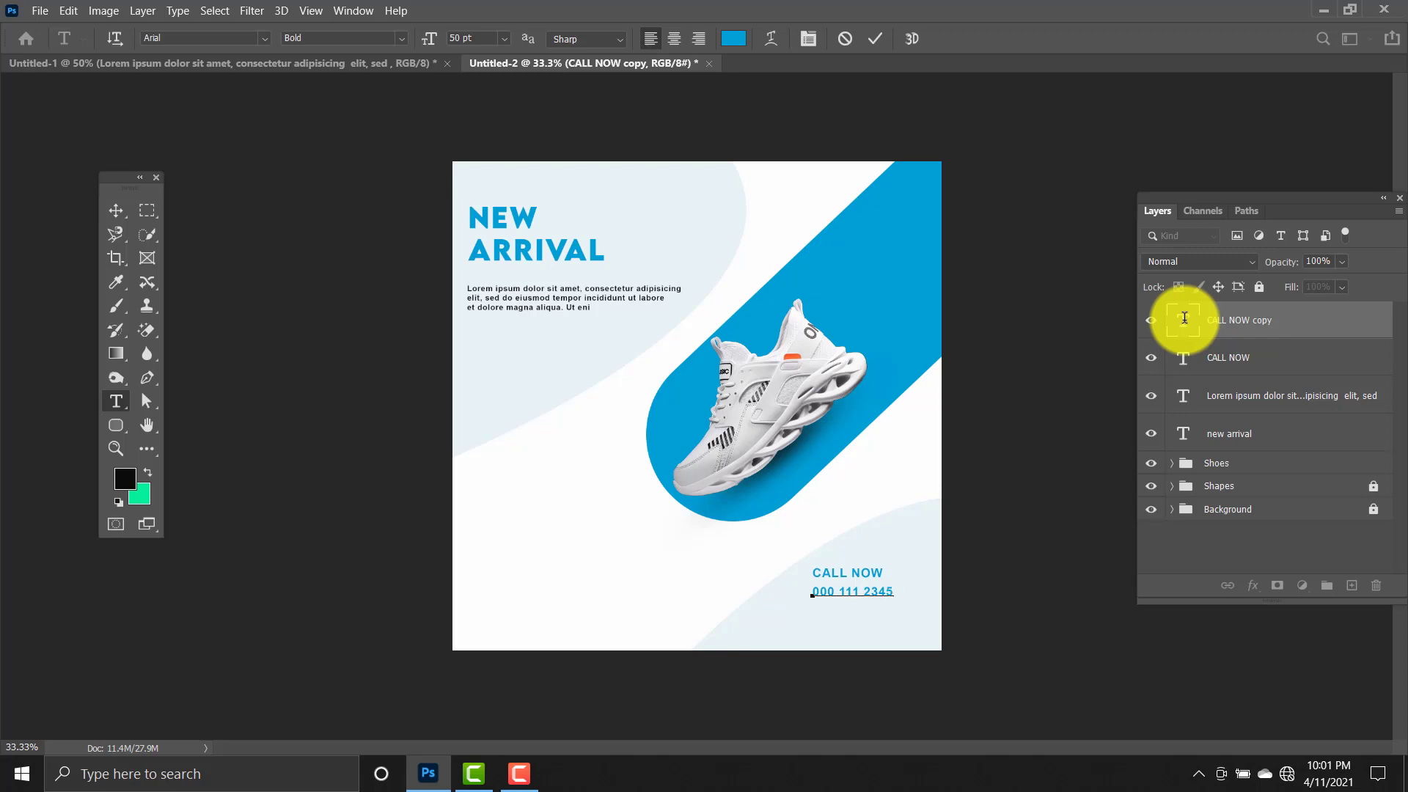
{"action": "left_click", "coordinate": [116, 211]}
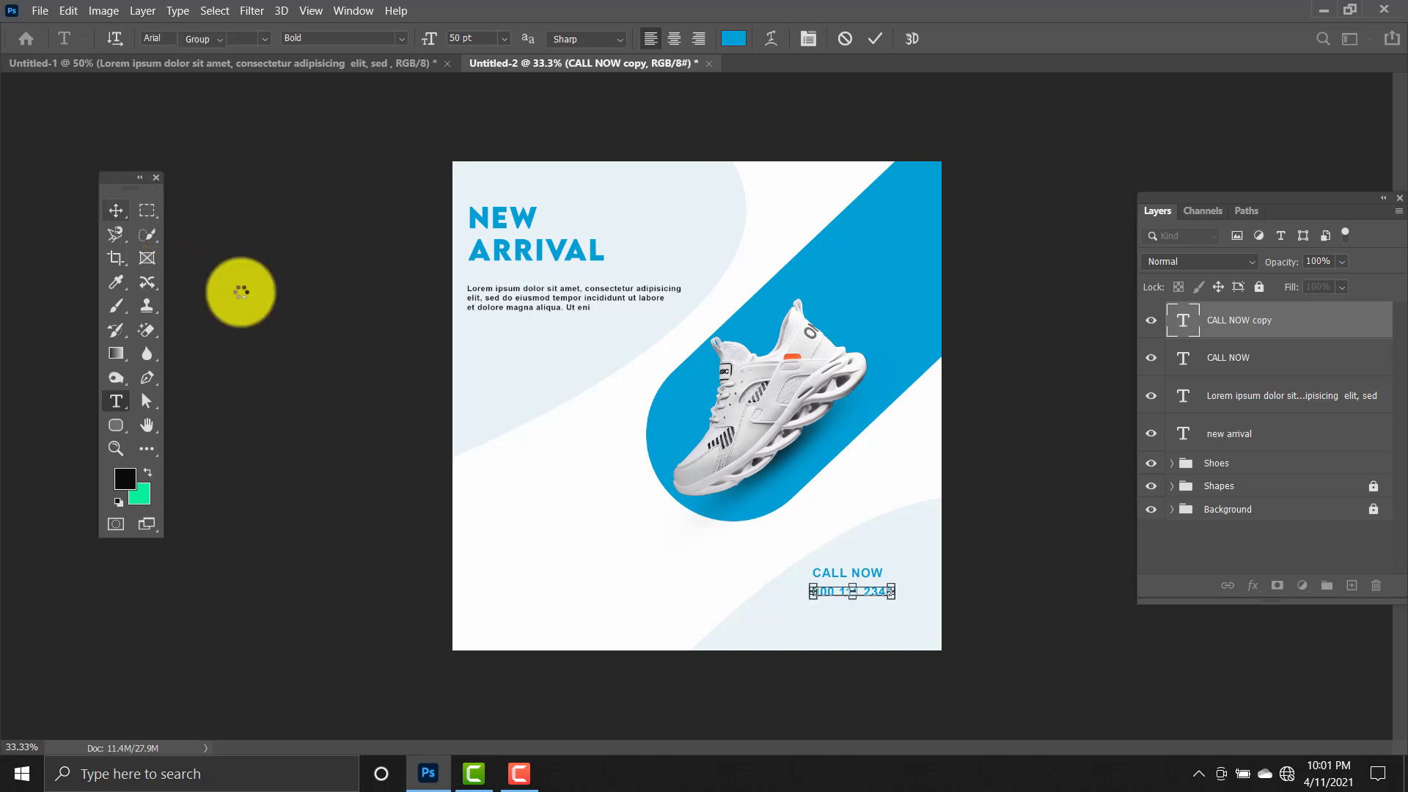
Set the phone number text's font size to 60 pt, commit it and deselect the layer.
{"action": "double_click", "coordinate": [1173, 317]}
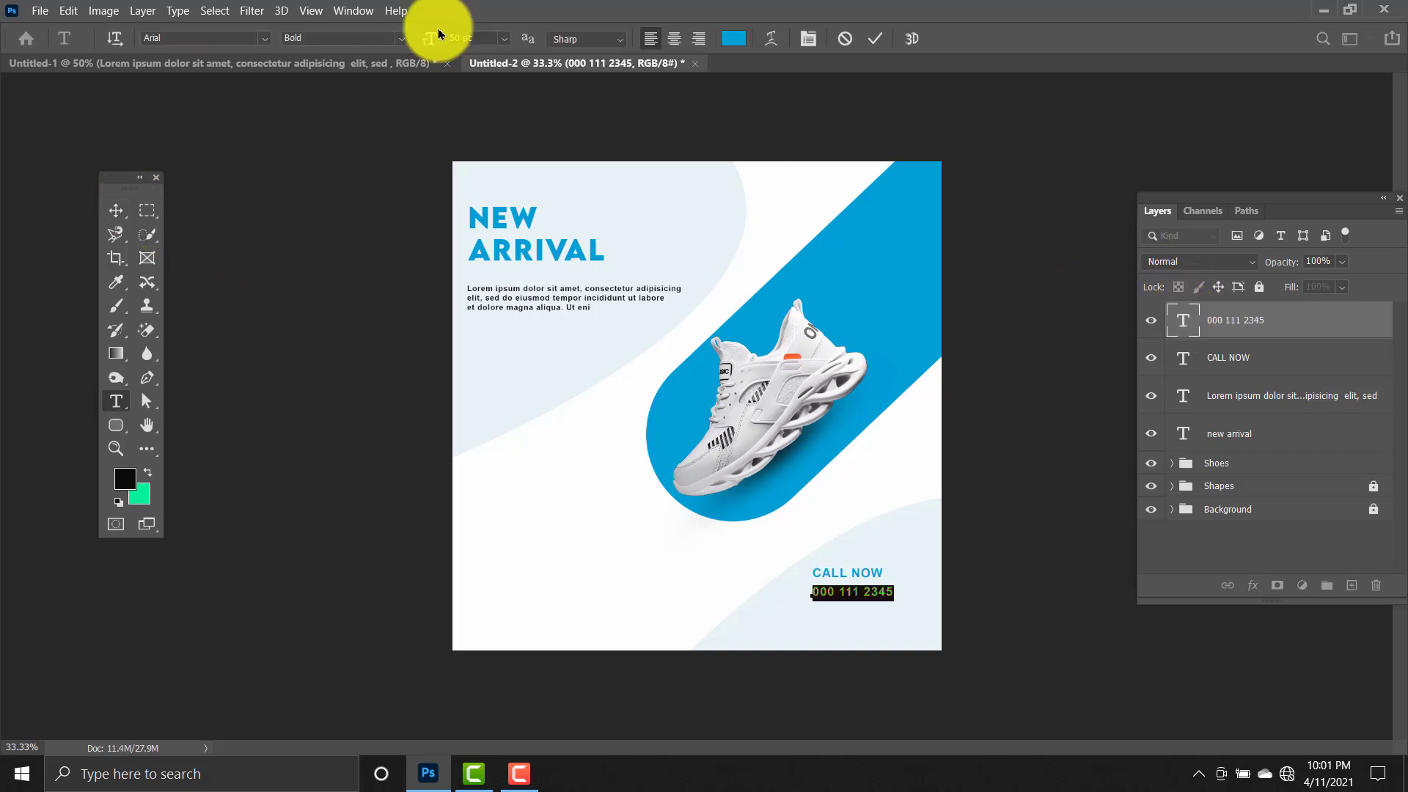
{"action": "left_click", "coordinate": [466, 37]}
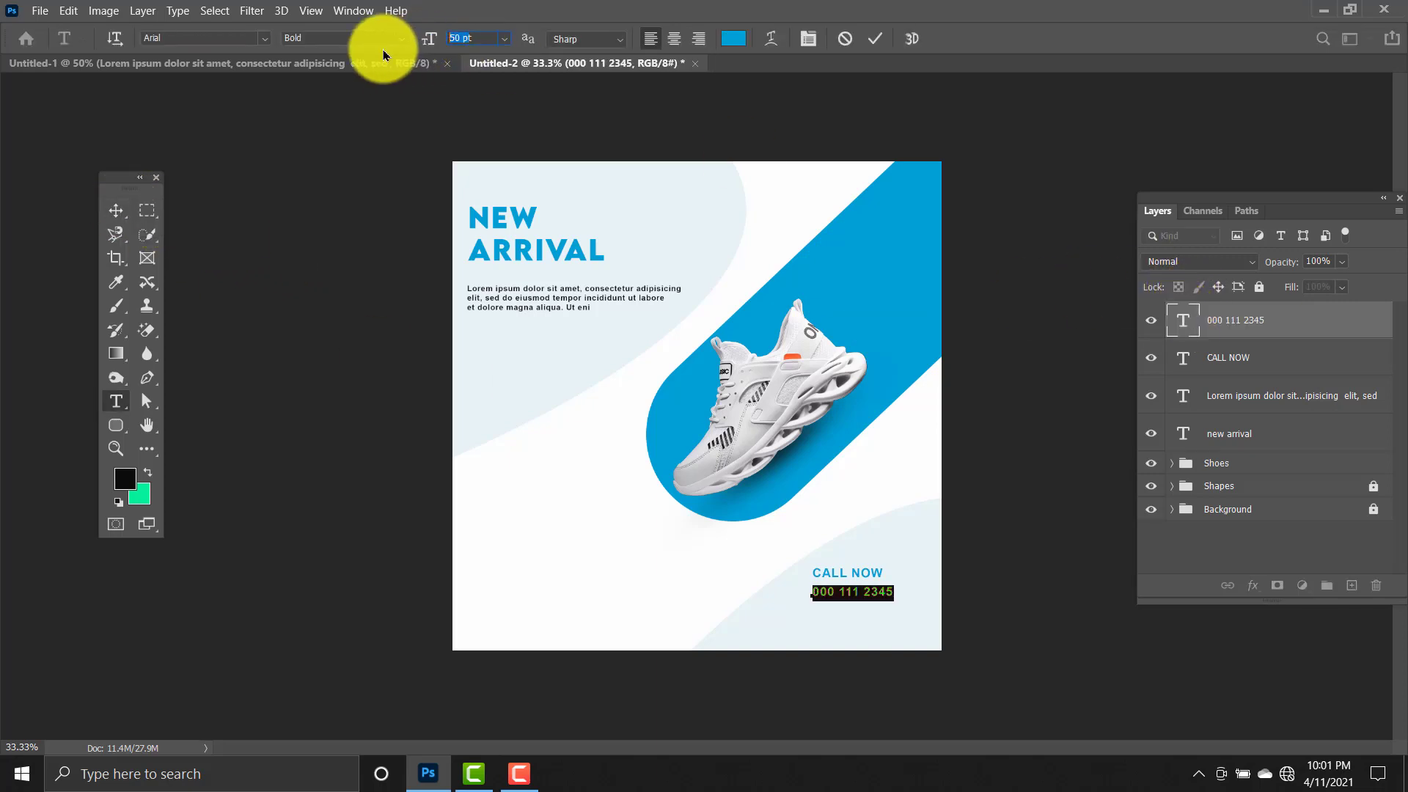
{"action": "type", "text": "60t"}
{"action": "key", "text": "Return"}
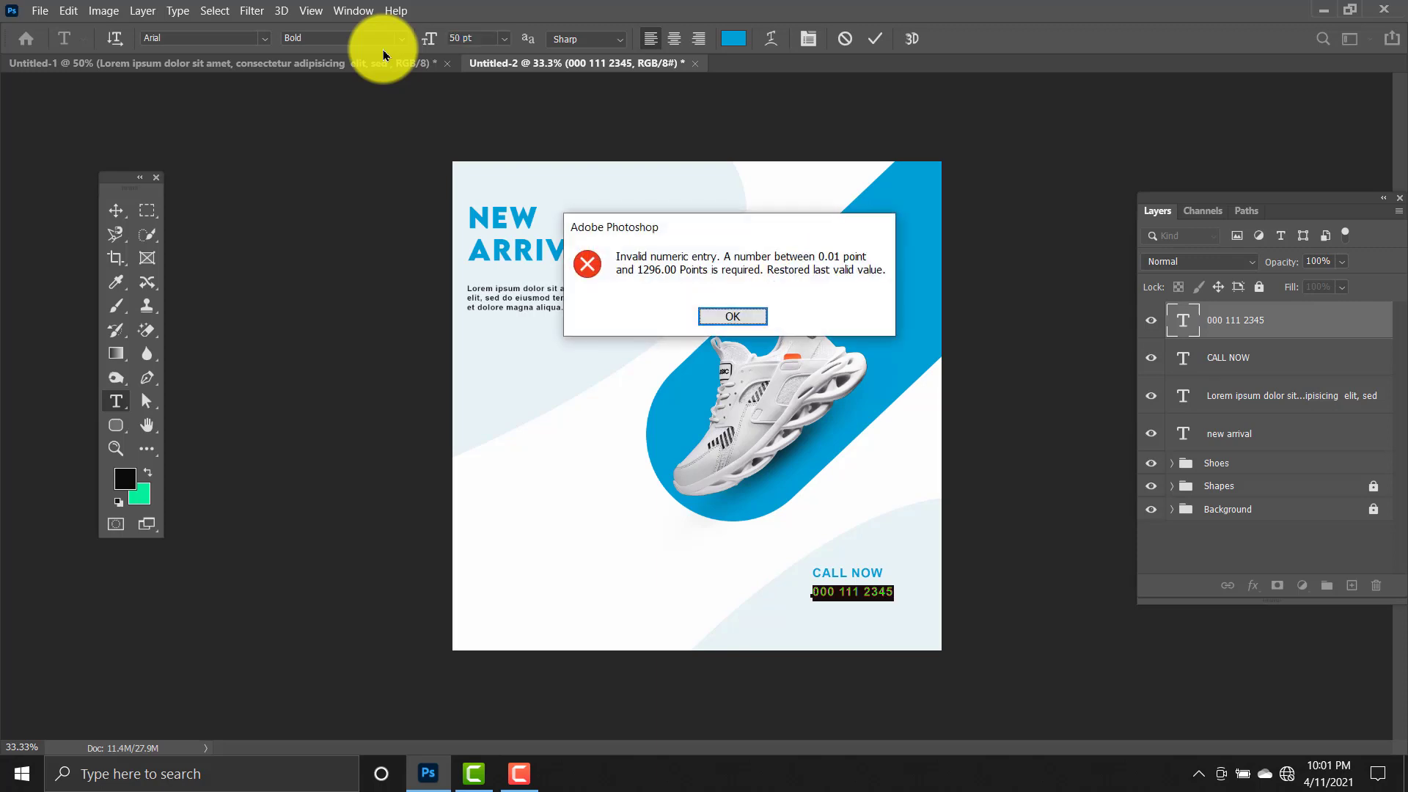
{"action": "left_click", "coordinate": [735, 323]}
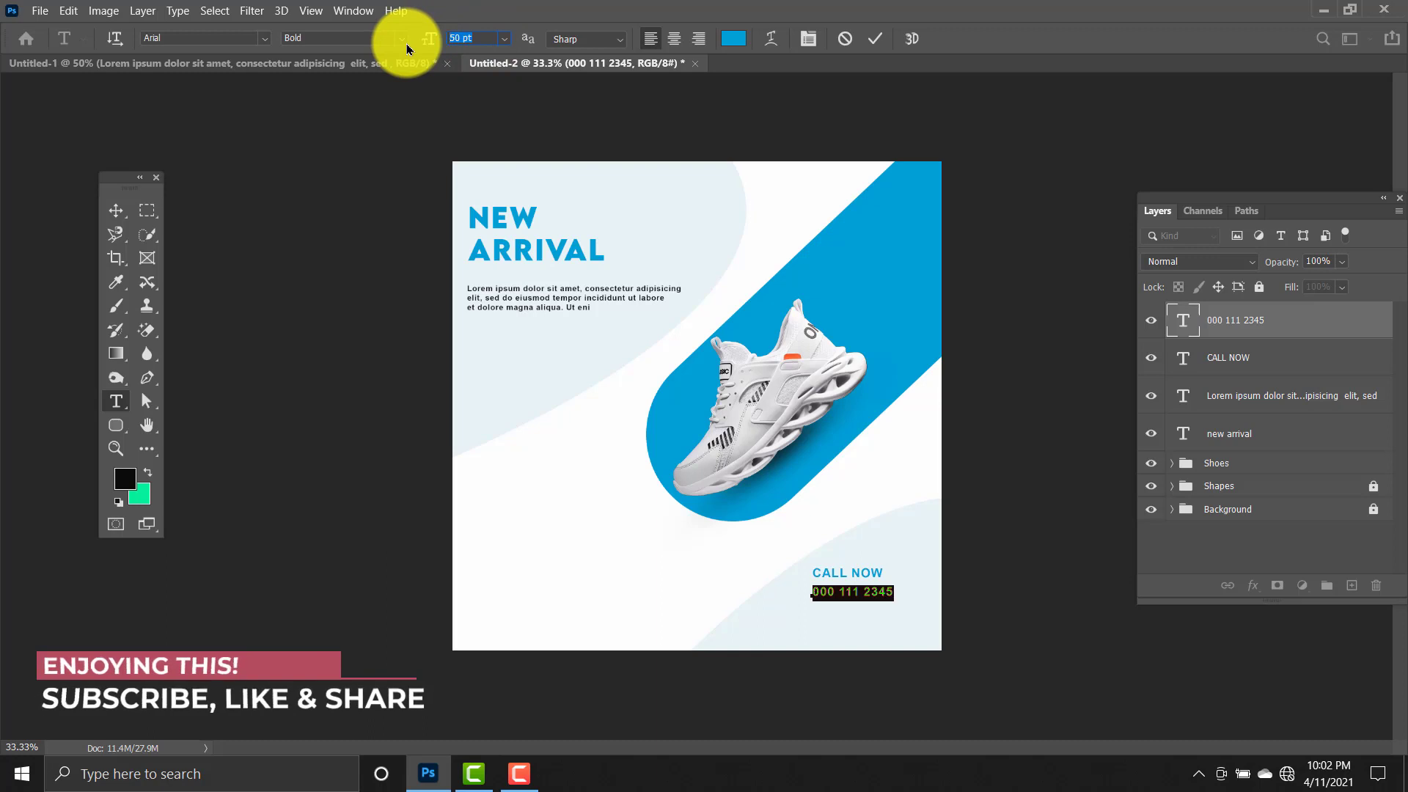
{"action": "type", "text": "60"}
{"action": "key", "text": "Return"}
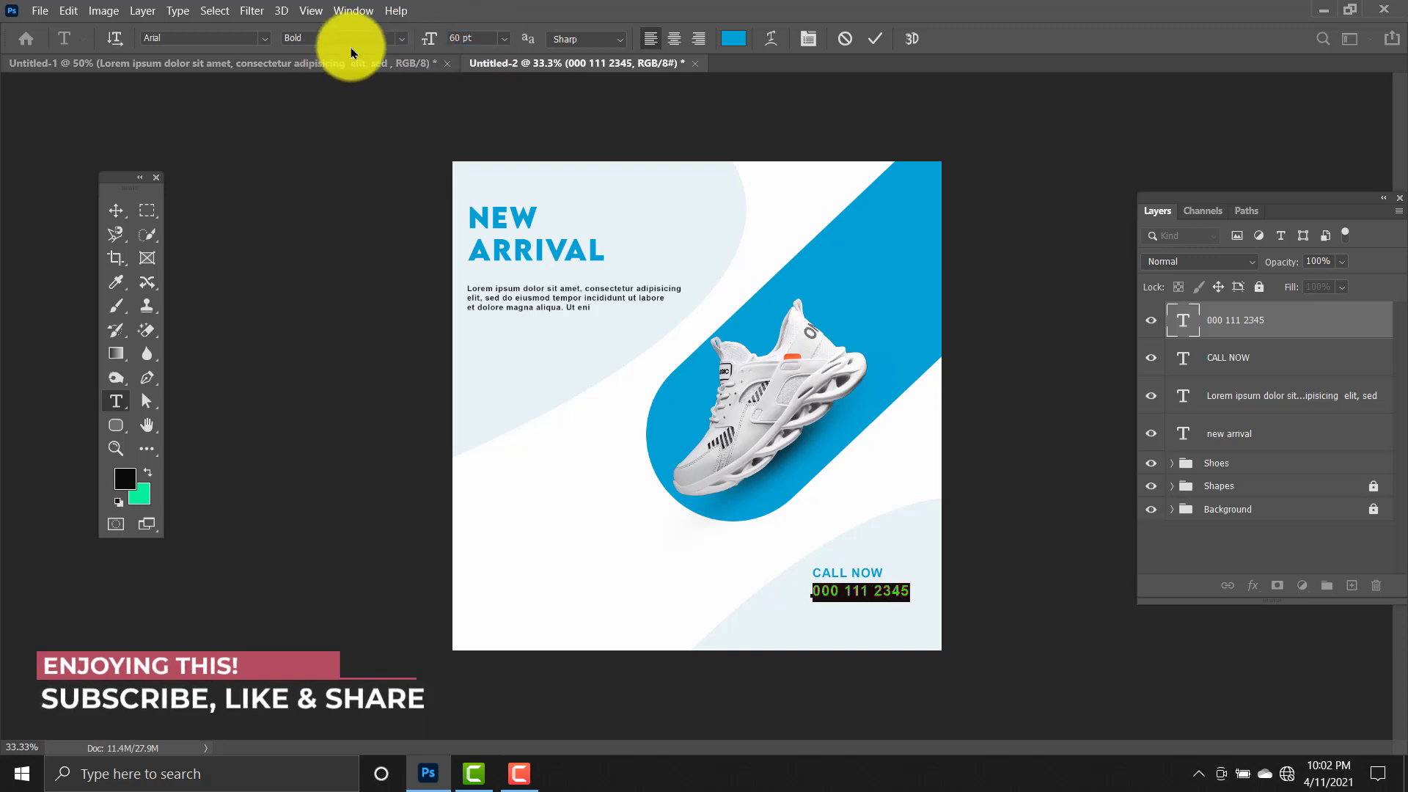
{"action": "left_click", "coordinate": [128, 211]}
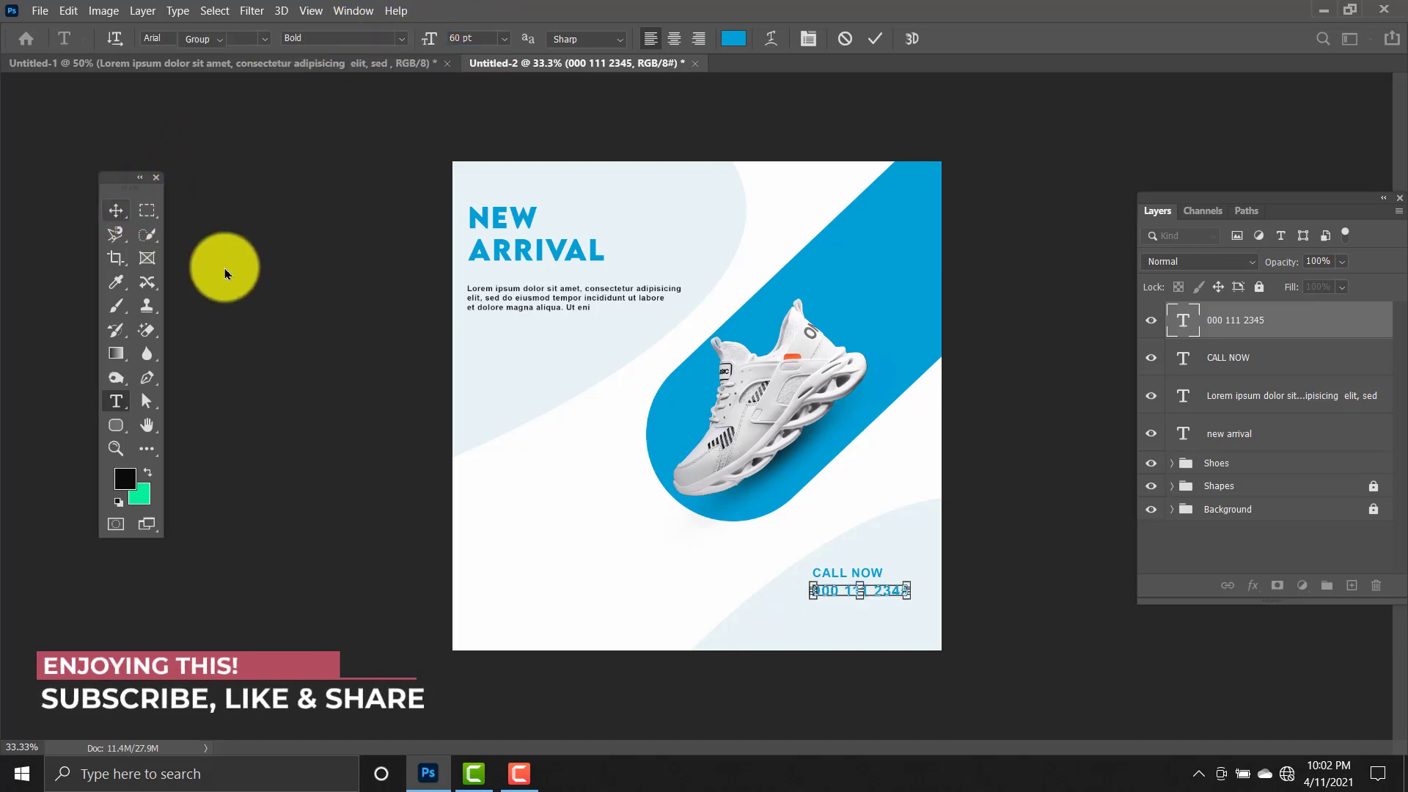
{"action": "left_click", "coordinate": [225, 270]}
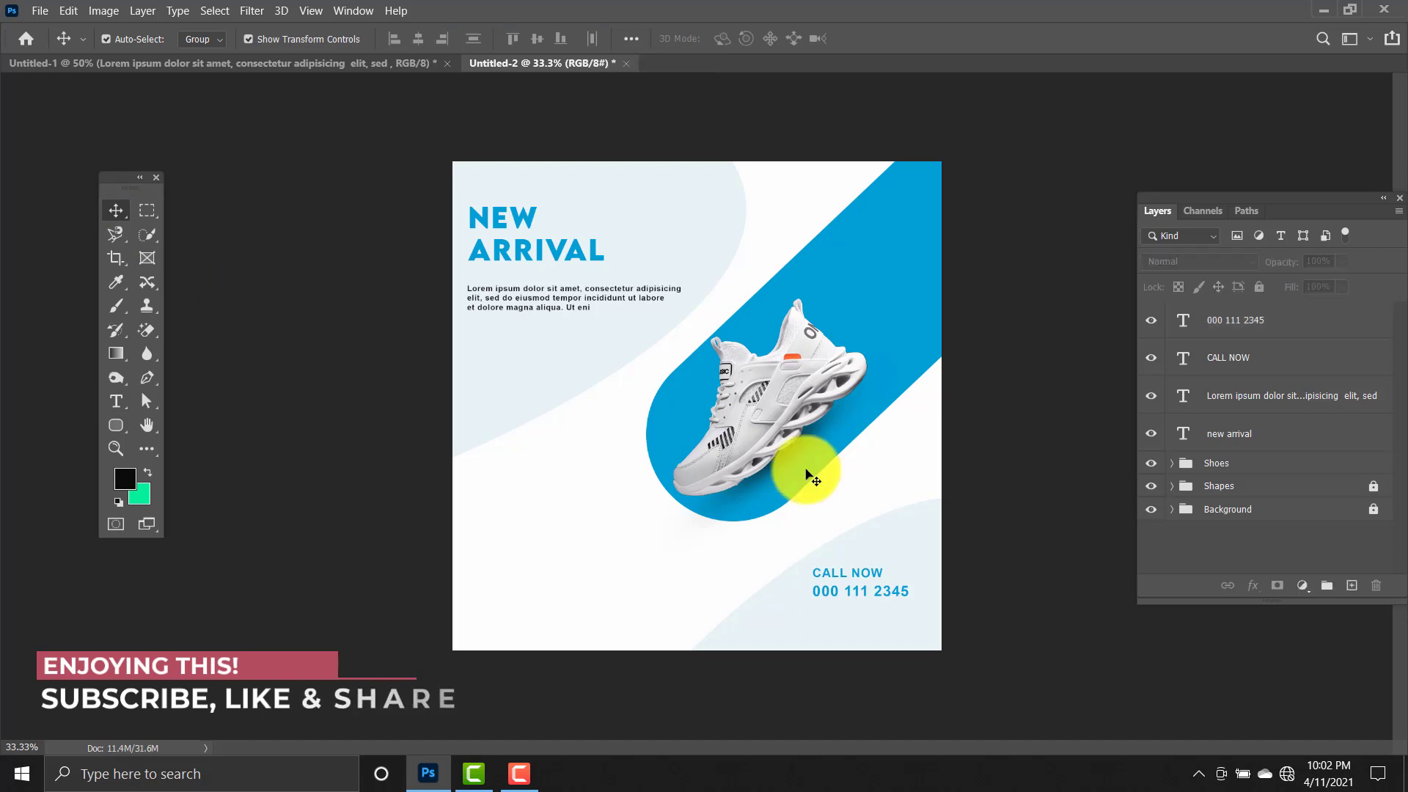
Select the CALL NOW and phone number texts together and nudge them slightly down.
{"action": "left_click_drag", "start_coordinate": [842, 544], "coordinate": [904, 629]}
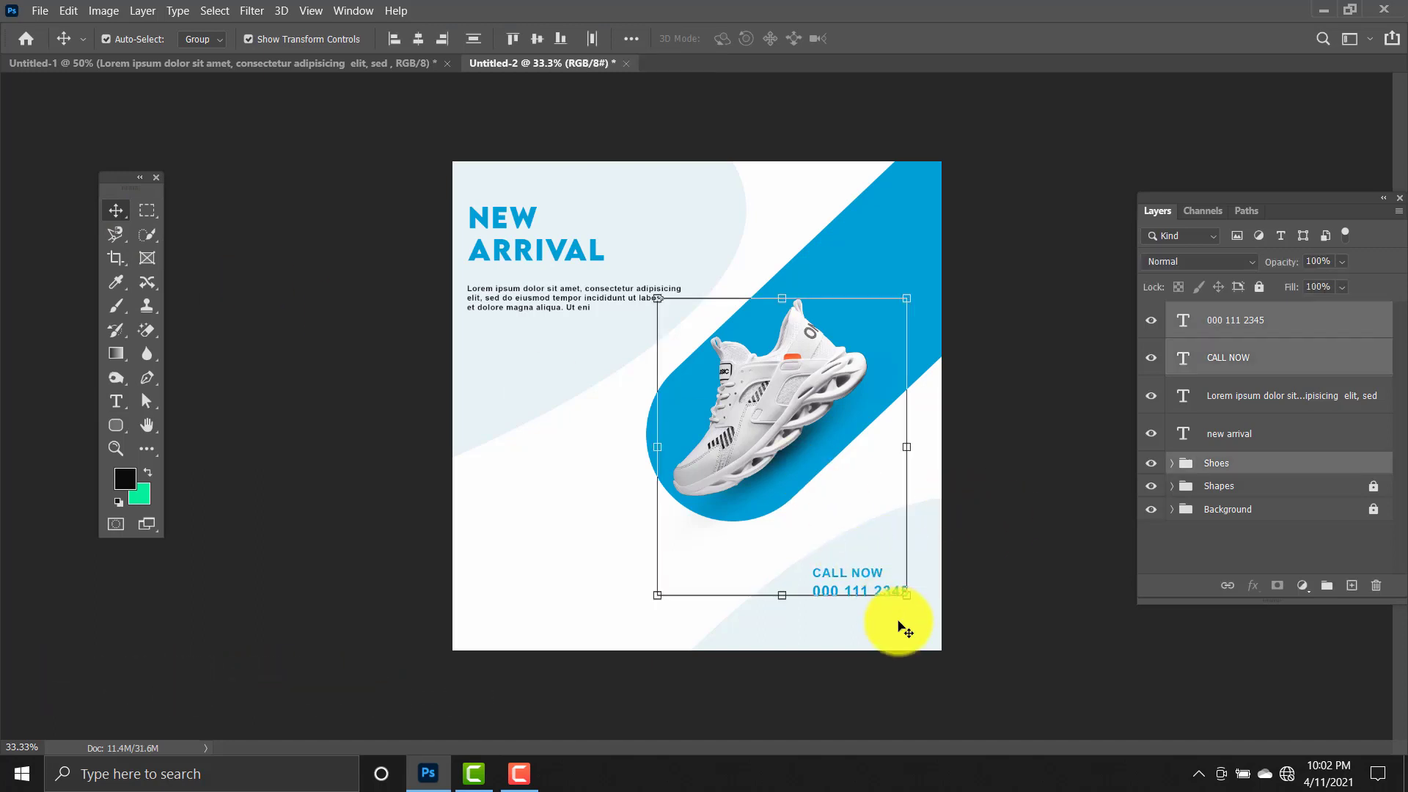
{"action": "left_click", "coordinate": [967, 668]}
{"action": "left_click_drag", "start_coordinate": [967, 669], "coordinate": [855, 574]}
{"action": "key", "text": "Down"}
{"action": "key", "text": "Down"}
{"action": "key", "text": "Down"}
{"action": "key", "text": "Down"}
{"action": "key", "text": "Down"}
{"action": "key", "text": "Down"}
{"action": "key", "text": "Down"}
{"action": "key", "text": "Down"}
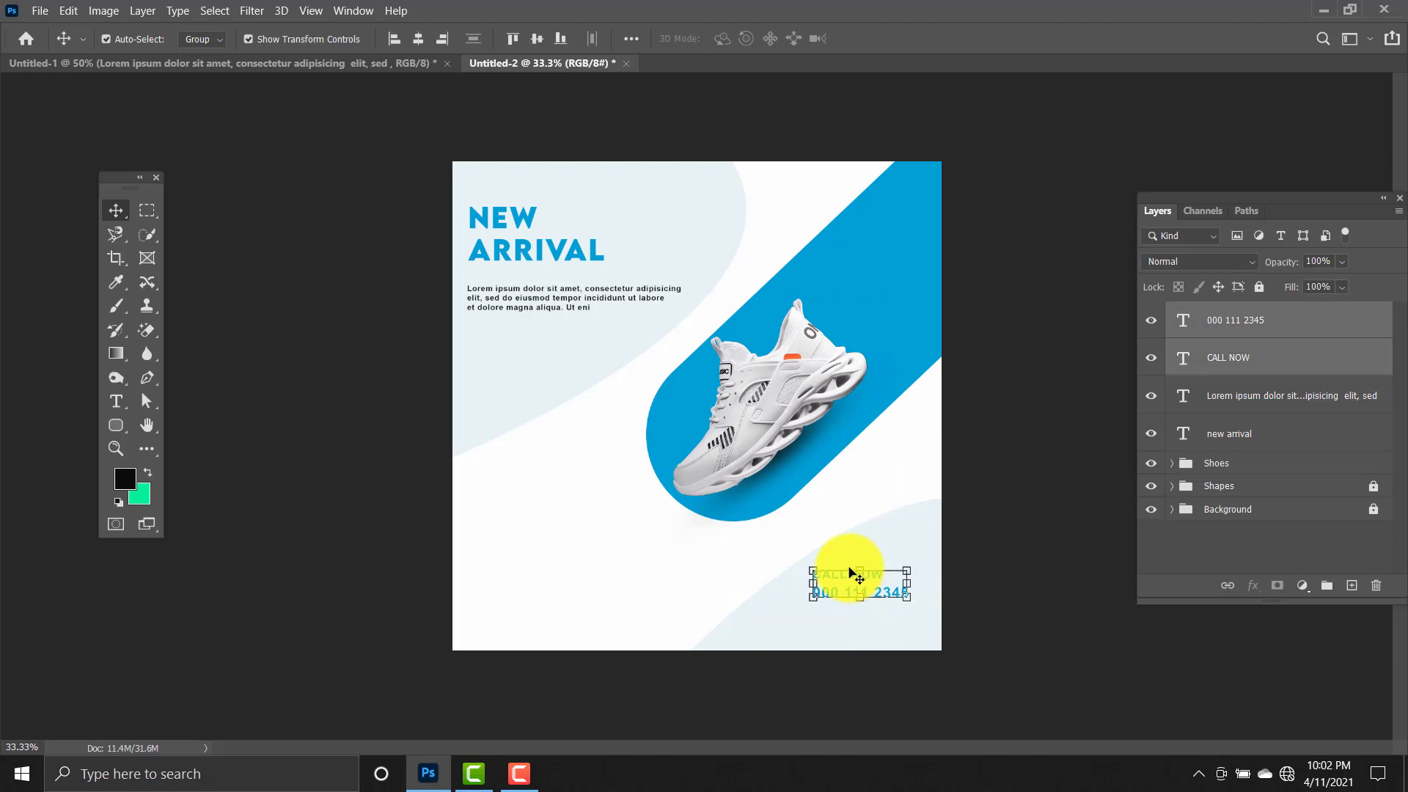
{"action": "key", "text": "Down"}
{"action": "key", "text": "Down"}
{"action": "key", "text": "Down"}
{"action": "key", "text": "Down"}
{"action": "key", "text": "Down"}
{"action": "key", "text": "Down"}
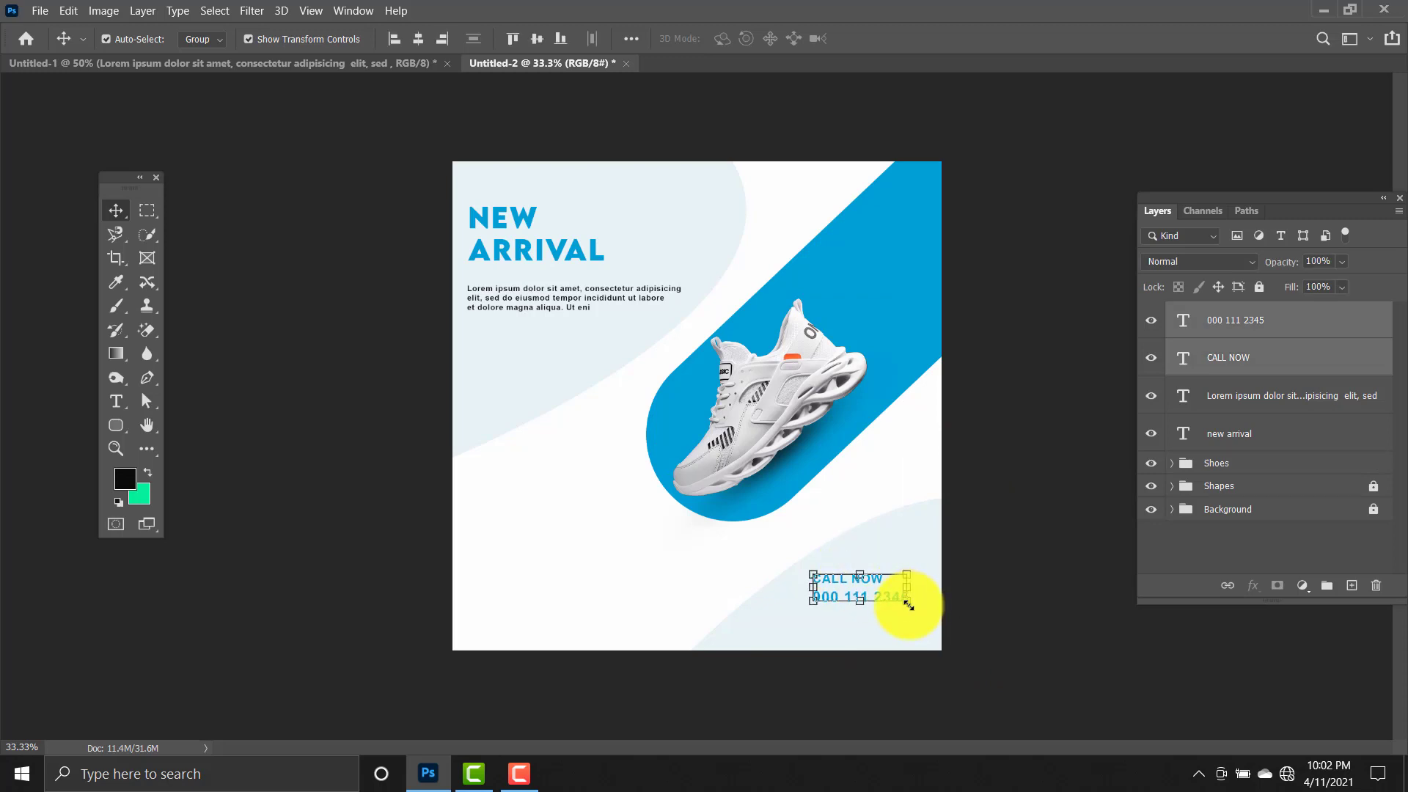
Scale the CALL NOW and phone number texts to about 126% and place them lower on the pale corner shape.
{"action": "left_click_drag", "start_coordinate": [906, 601], "coordinate": [860, 599]}
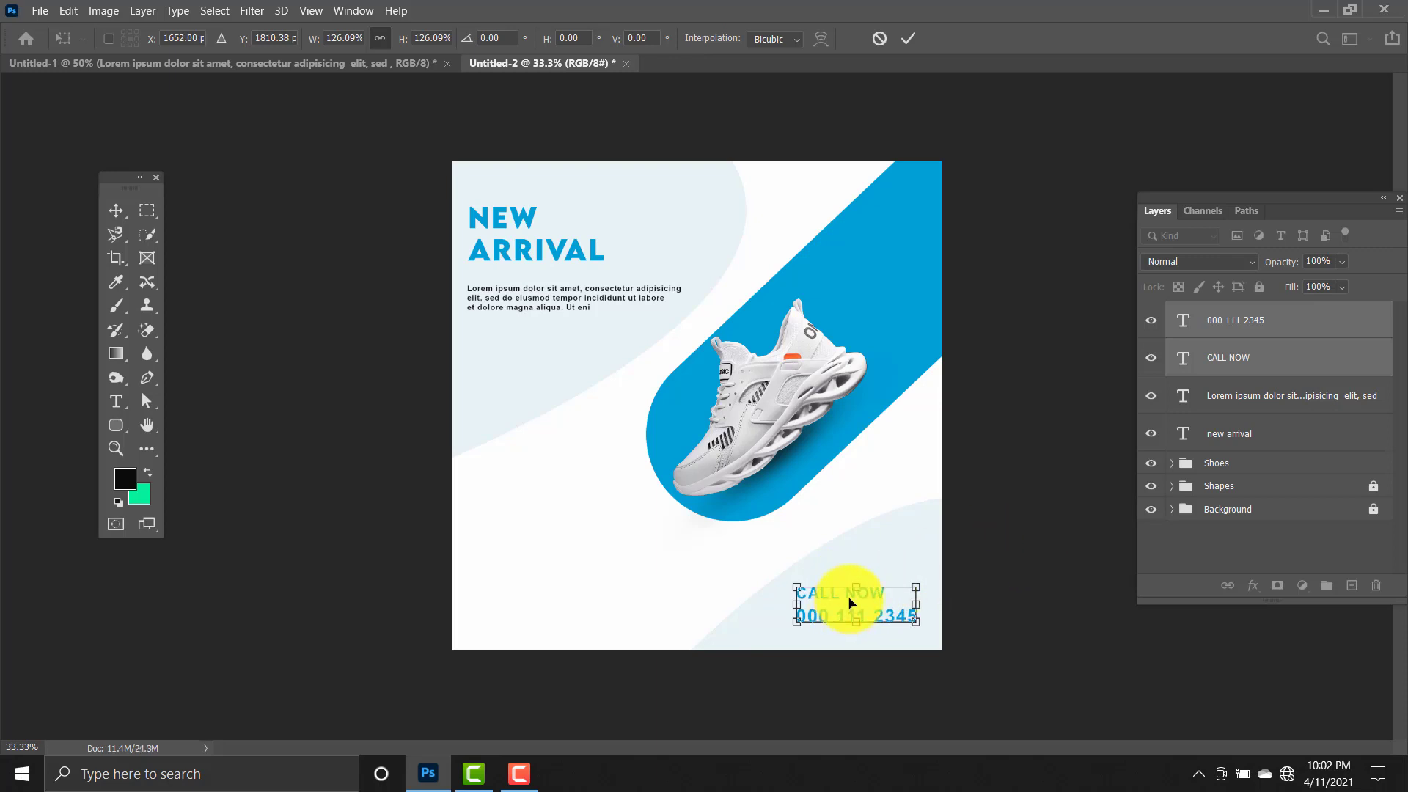
{"action": "key", "text": "Return"}
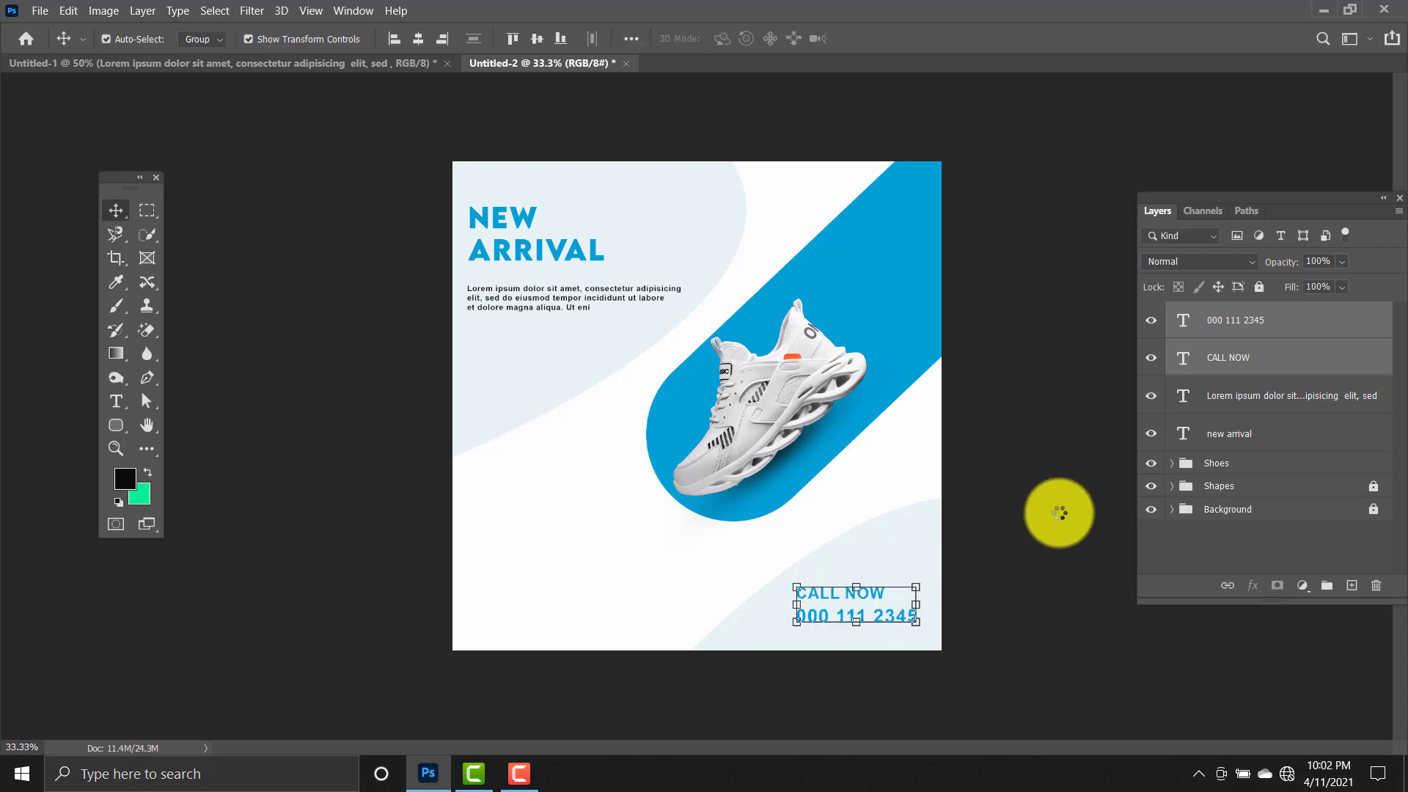
{"action": "left_click", "coordinate": [1065, 521]}
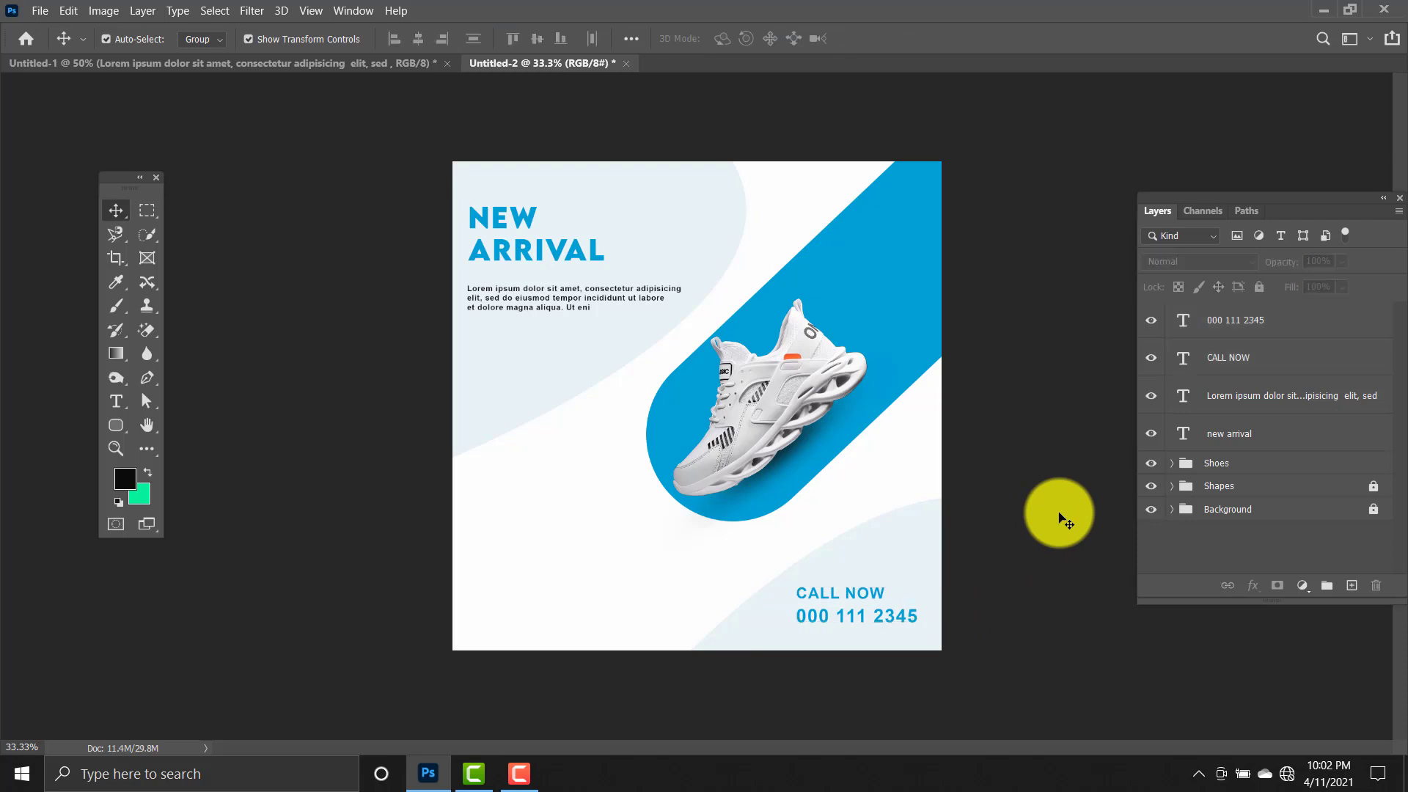
Draw a rounded rectangle about 547 × 137 px with a 100 px radius in the canvas's empty lower-left area.
{"action": "left_click", "coordinate": [119, 432]}
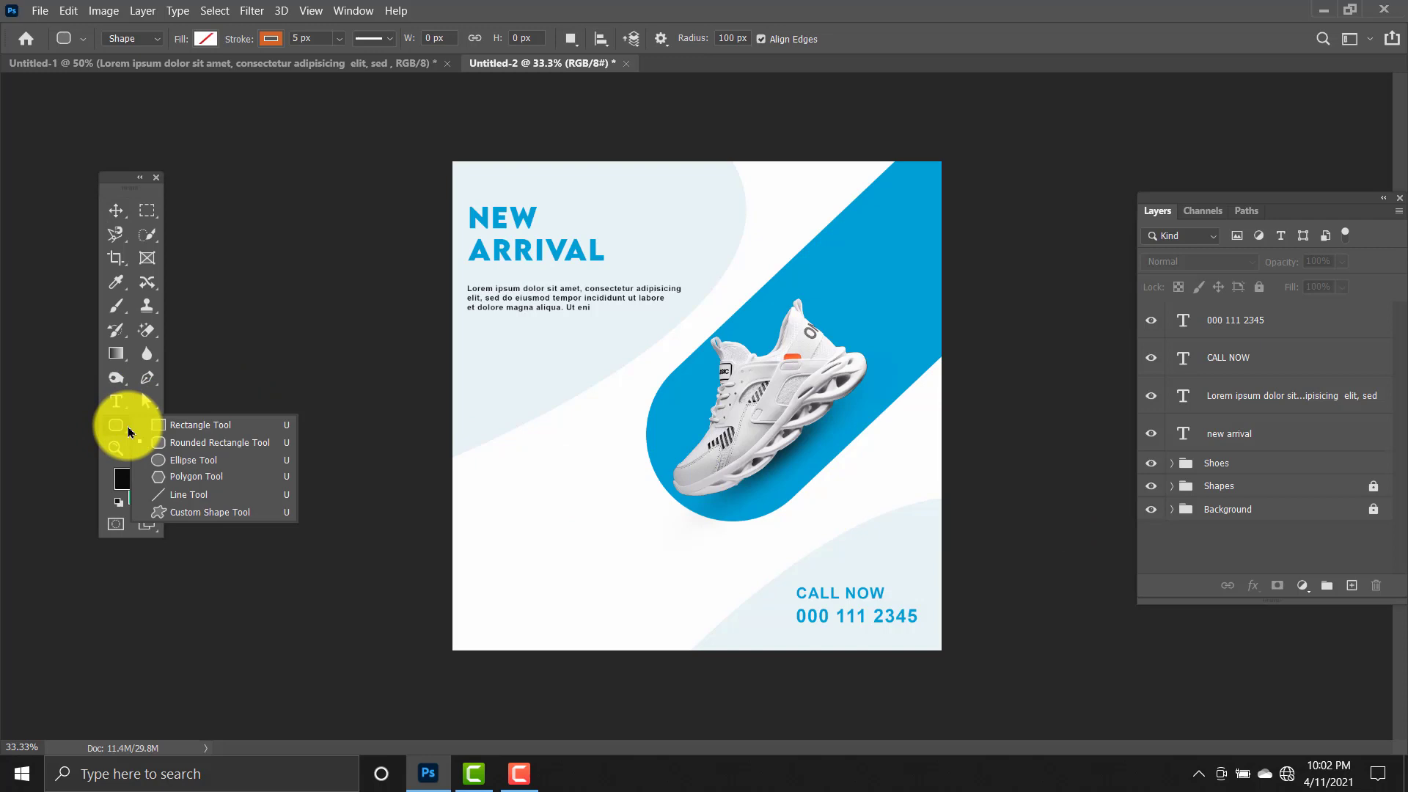
{"action": "left_click", "coordinate": [188, 444]}
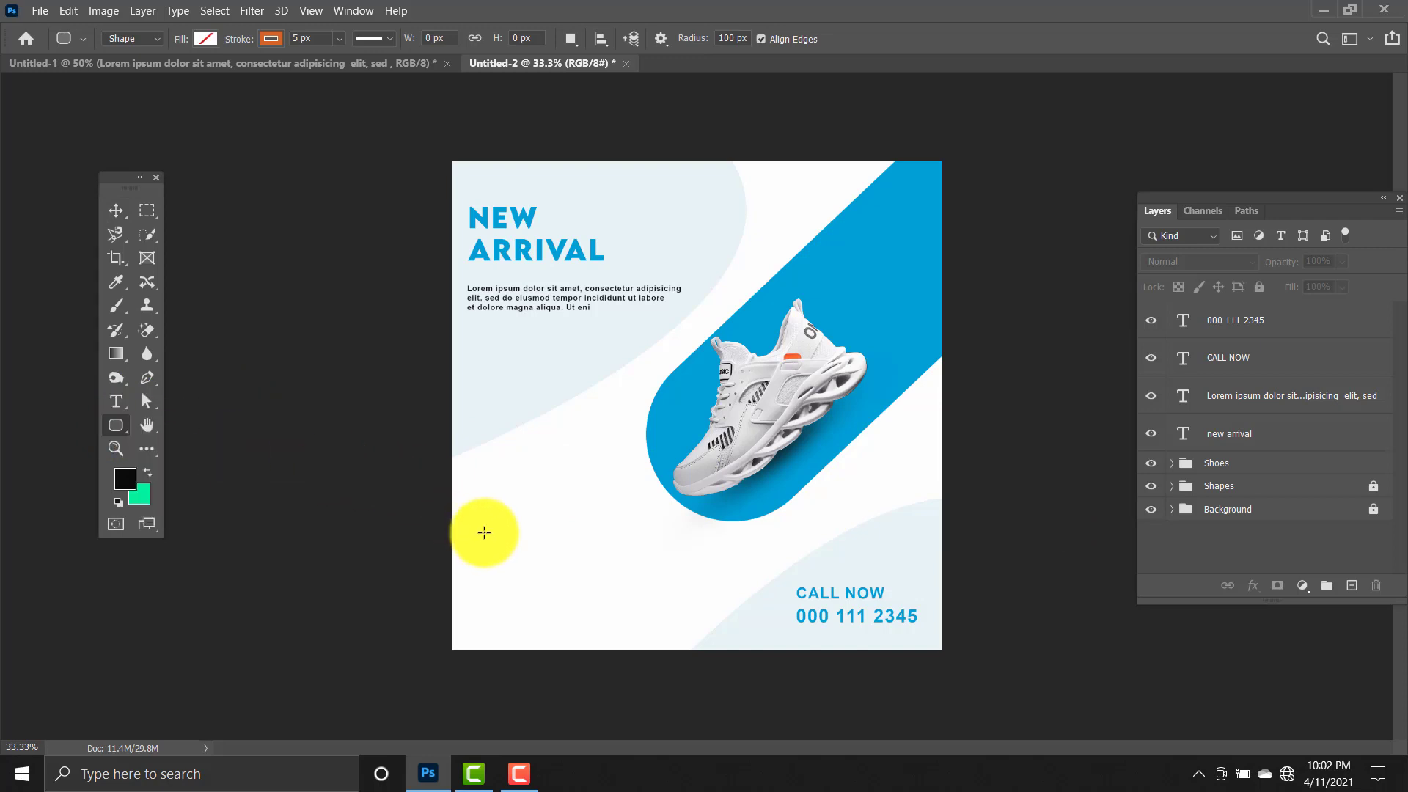
{"action": "mouse_move", "coordinate": [483, 531]}
{"action": "left_mouse_down"}
{"action": "mouse_move", "coordinate": [658, 599]}
{"action": "mouse_move", "coordinate": [616, 563]}
{"action": "left_mouse_up"}
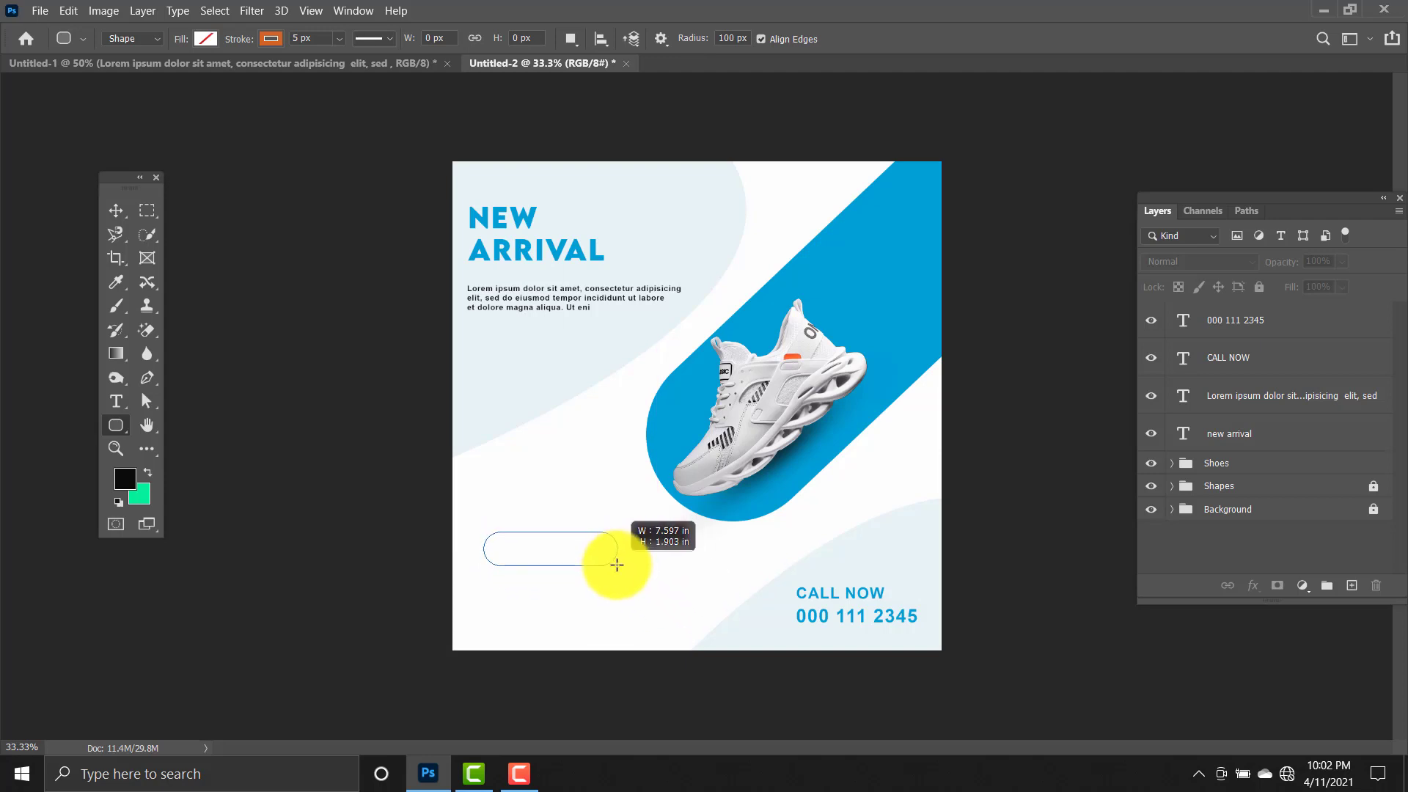
{"action": "left_click_drag", "start_coordinate": [617, 565], "coordinate": [616, 564]}
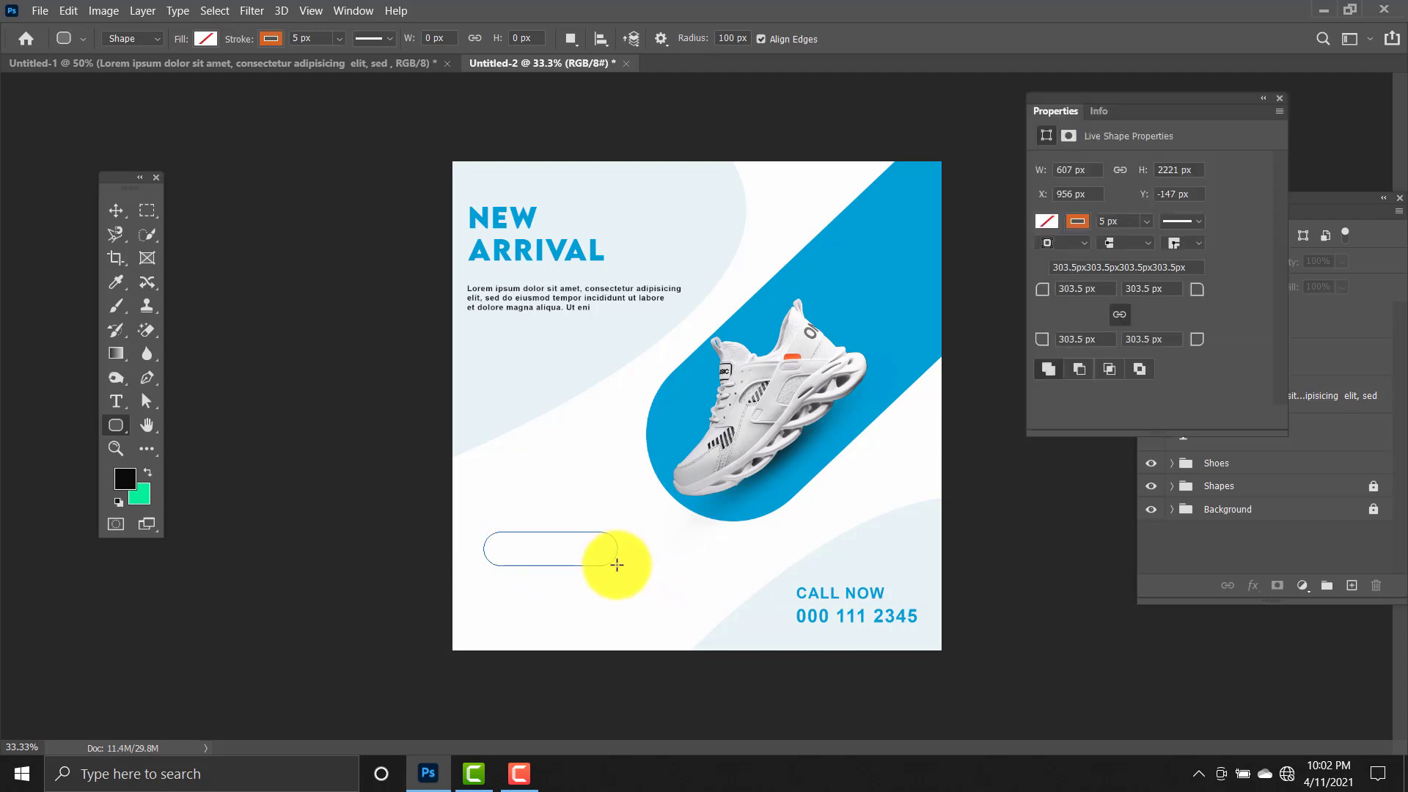
{"action": "left_click", "coordinate": [1281, 106]}
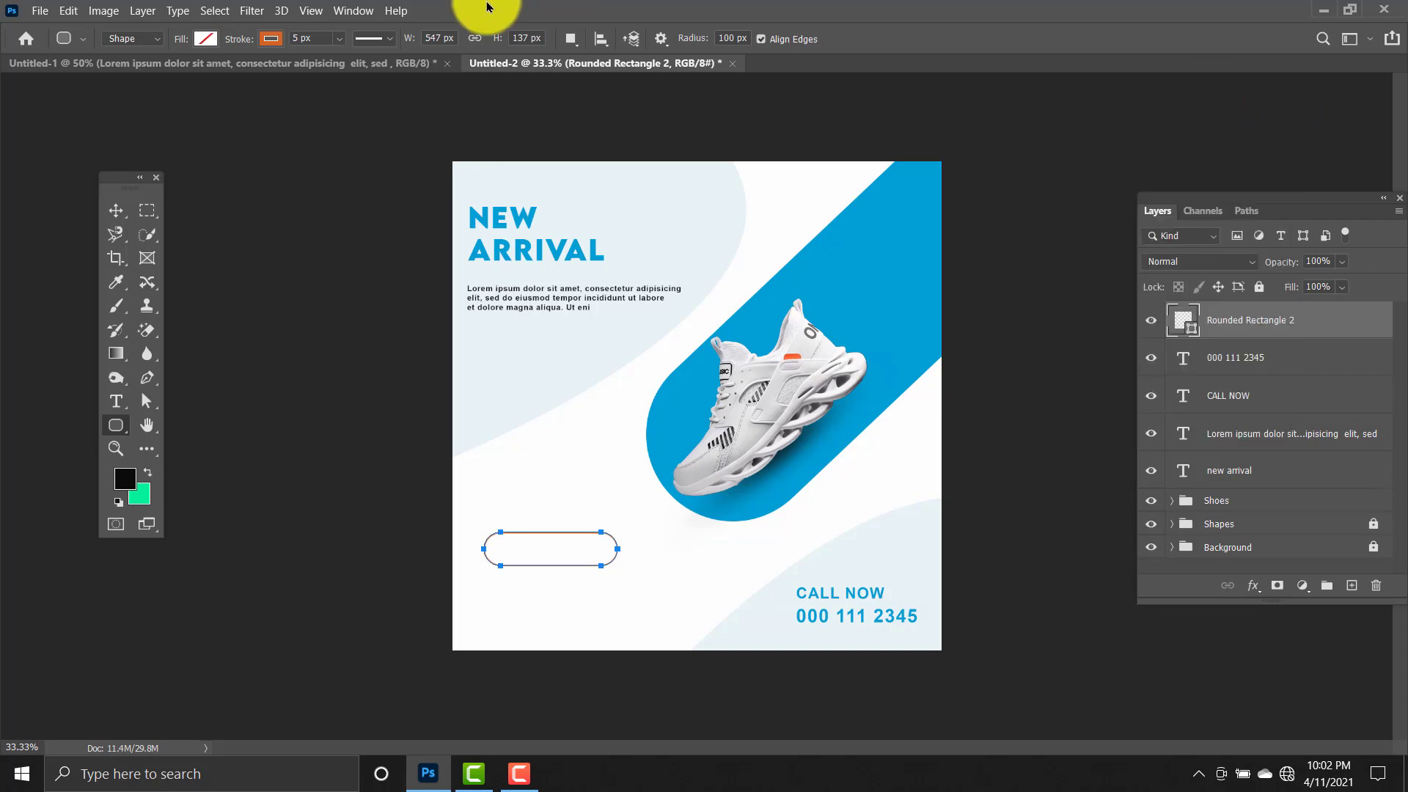
Give the rounded rectangle no stroke and a blue fill, and move it down to align with the paragraph's left edge.
{"action": "left_click", "coordinate": [272, 38]}
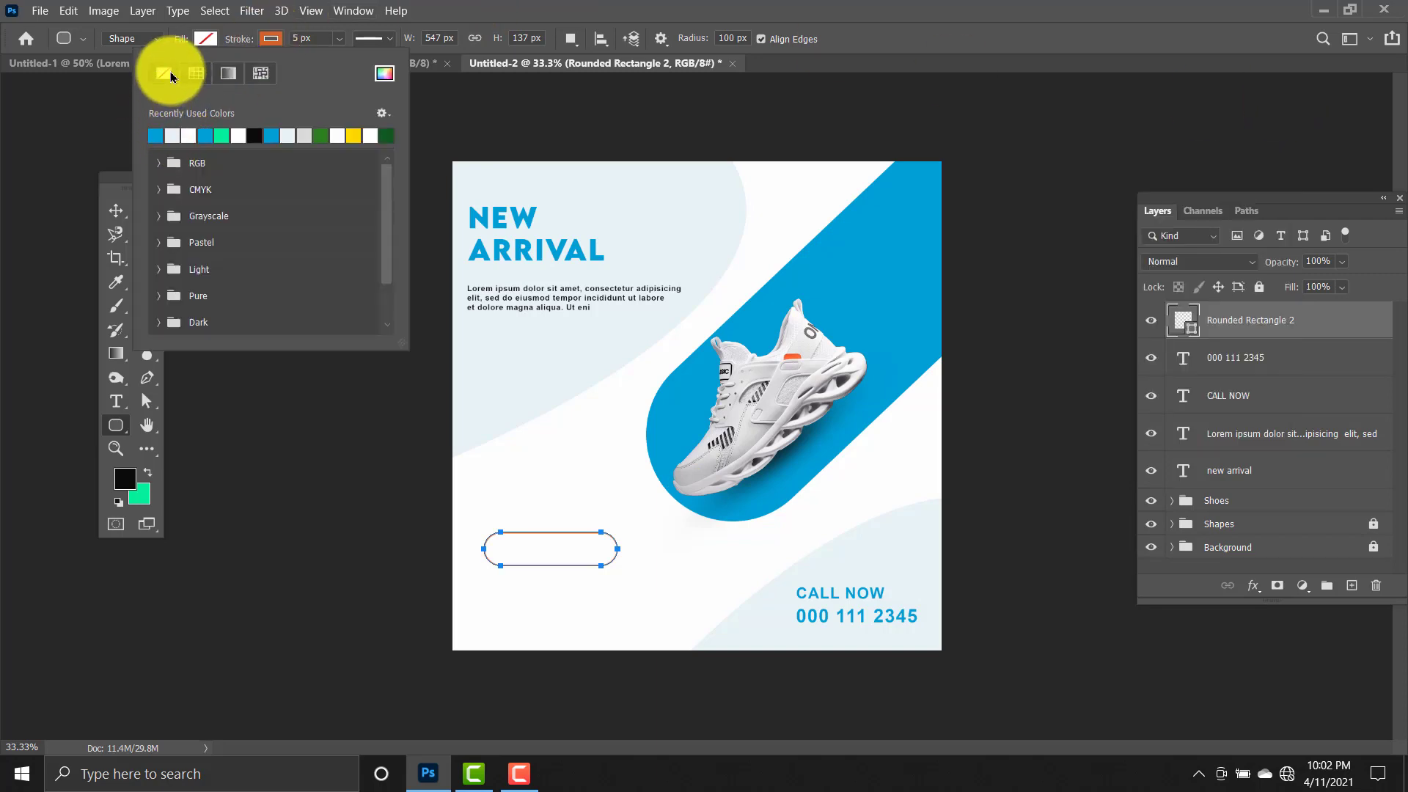
{"action": "left_click", "coordinate": [170, 76]}
{"action": "left_click", "coordinate": [205, 38]}
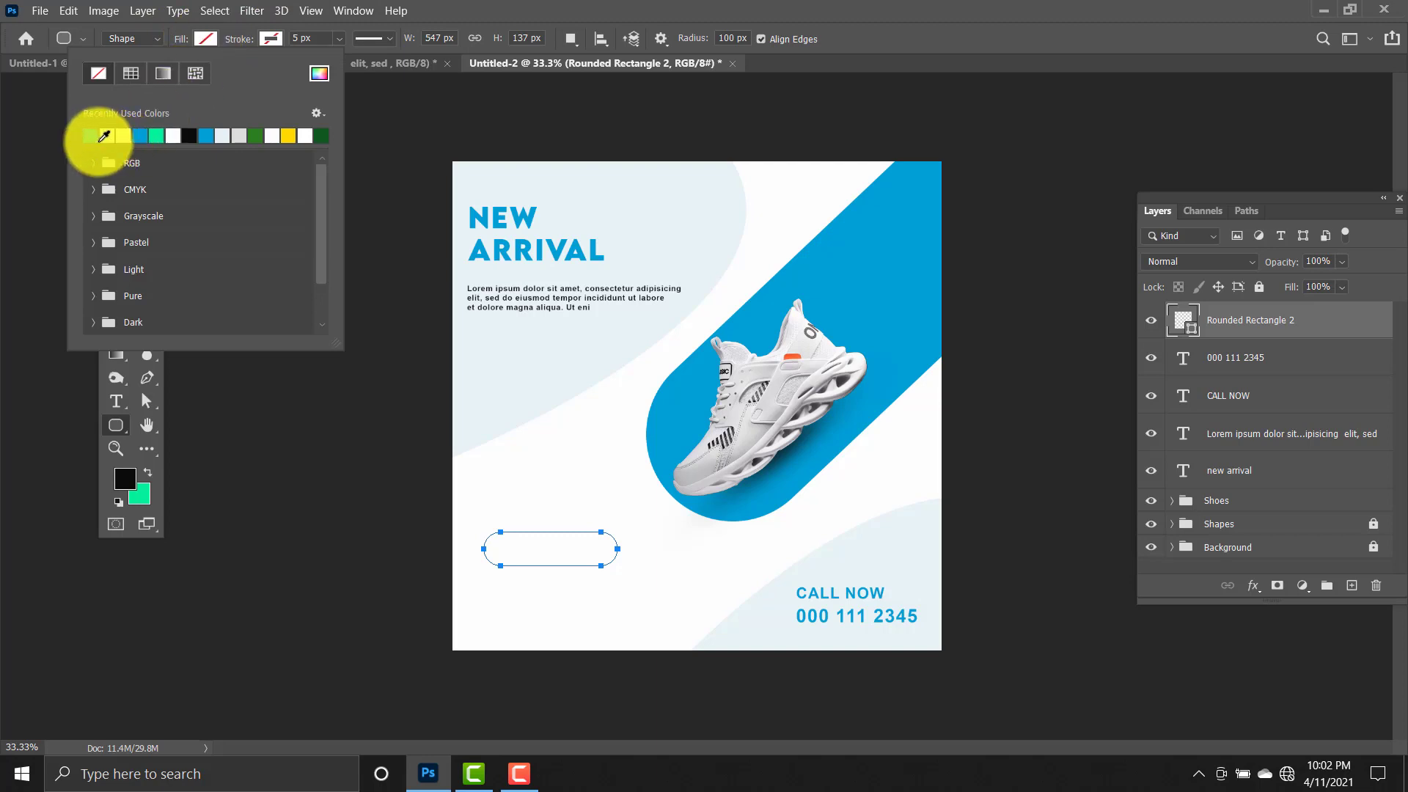
{"action": "left_click", "coordinate": [103, 135]}
{"action": "key", "text": "Return"}
{"action": "key", "text": "v"}
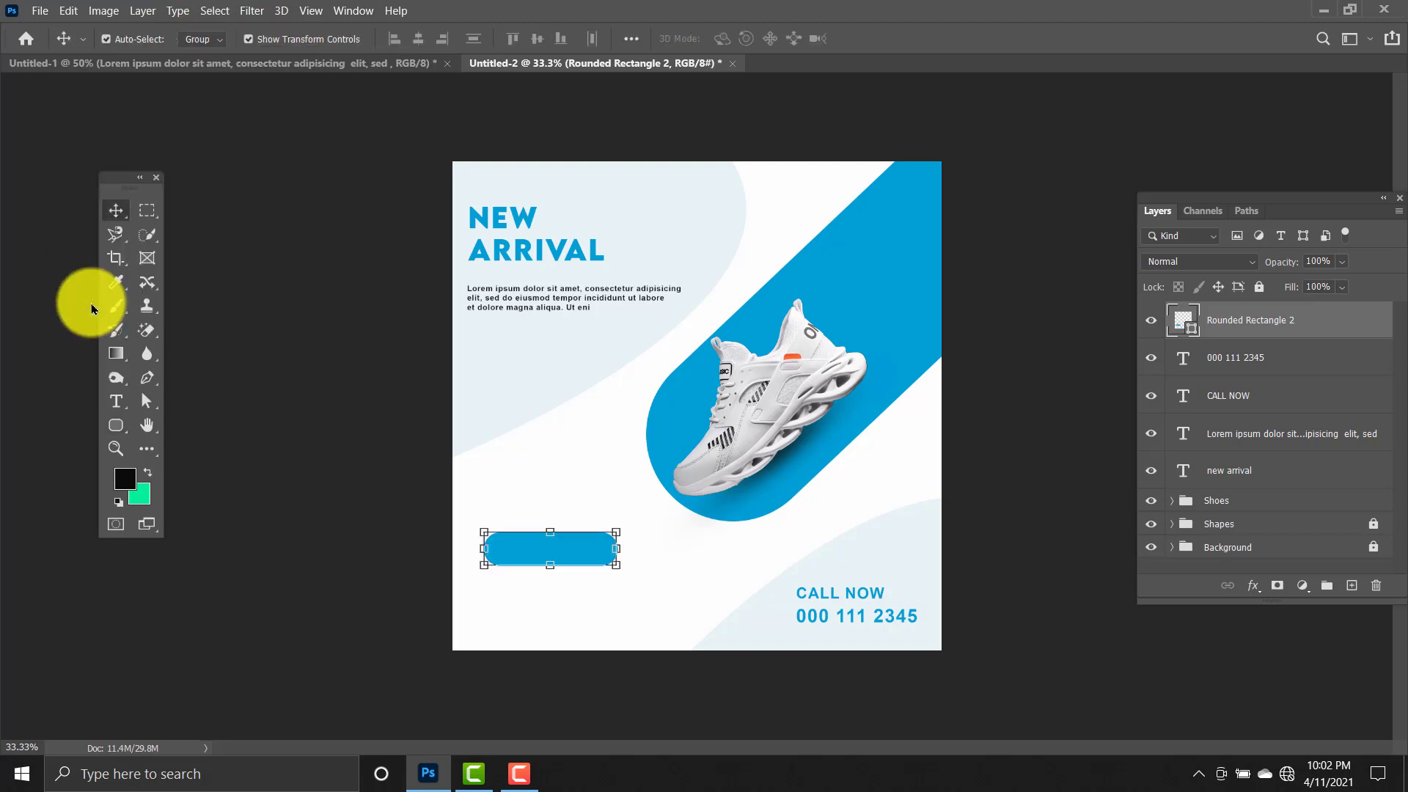
{"action": "left_click_drag", "start_coordinate": [548, 556], "coordinate": [535, 584]}
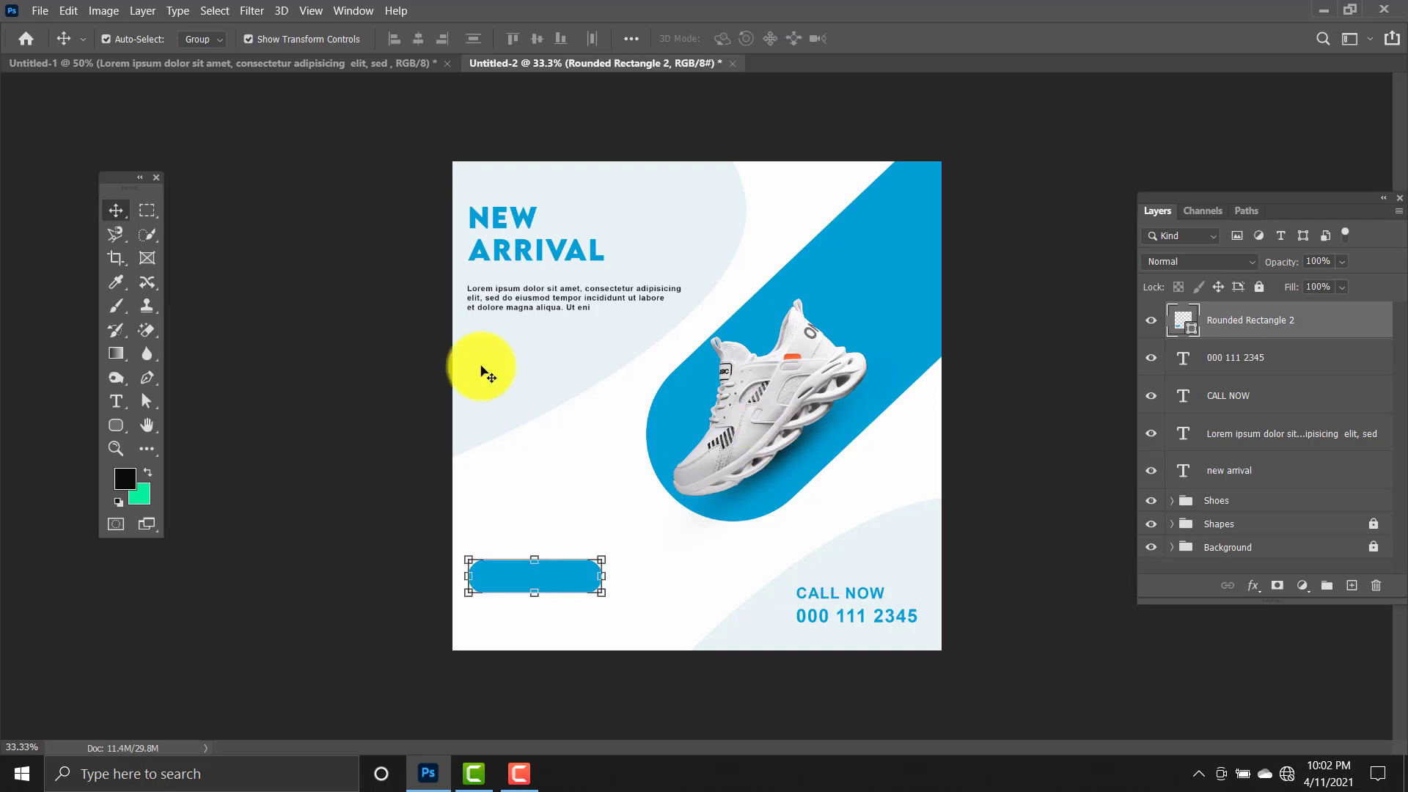
Add the text SHOP NOW over the blue rounded rectangle and color it #fefefe, sampled from the white background.
{"action": "key", "text": "t"}
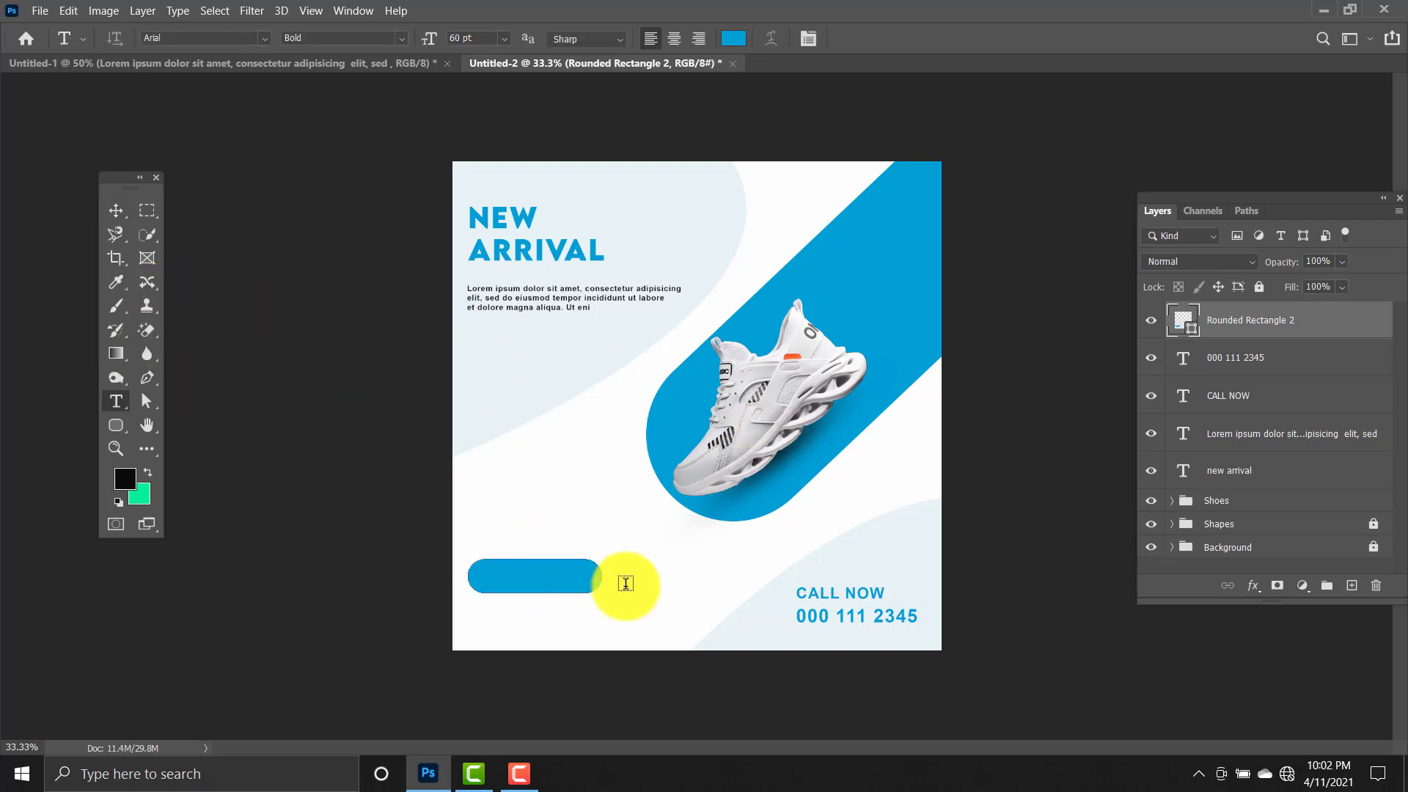
{"action": "left_click", "coordinate": [509, 581]}
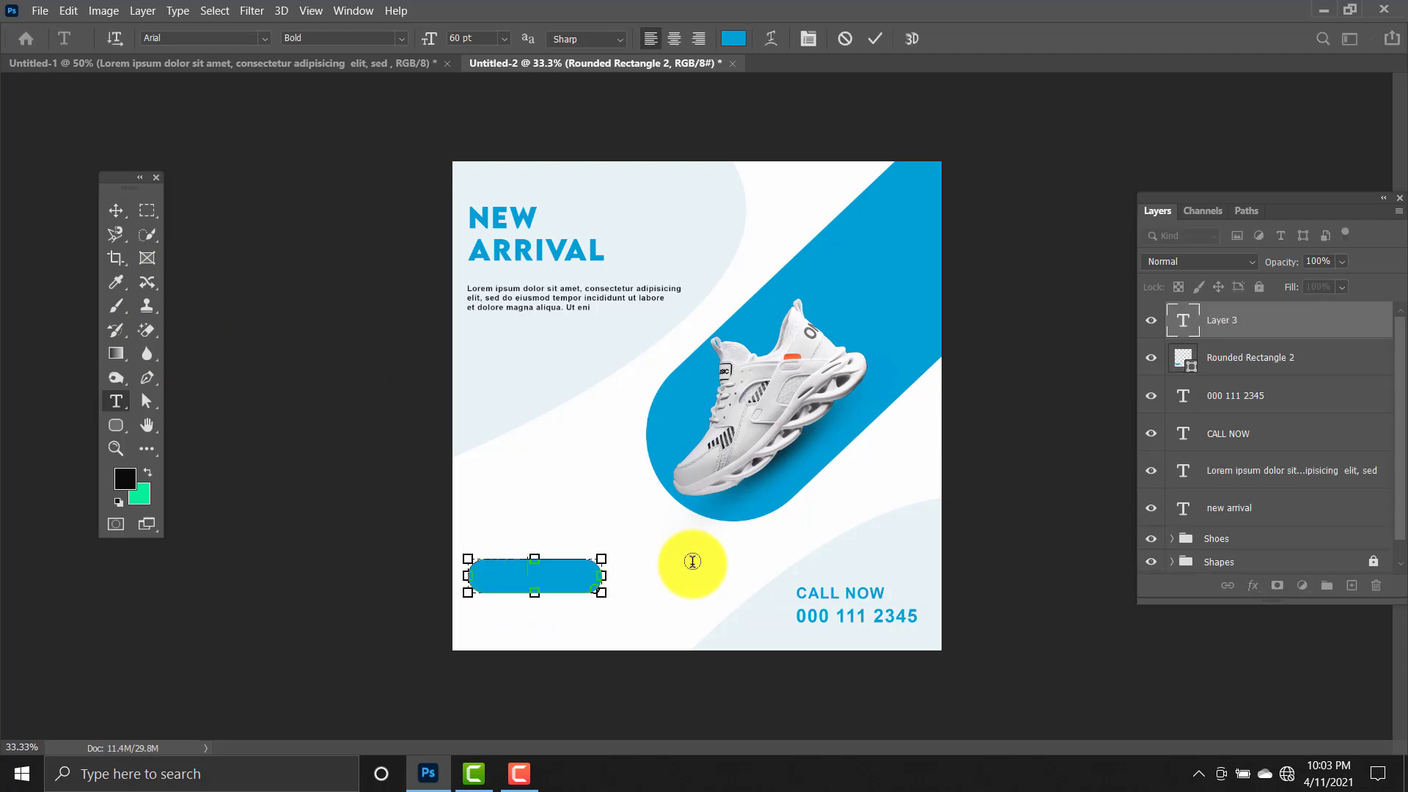
{"action": "double_click", "coordinate": [1181, 335]}
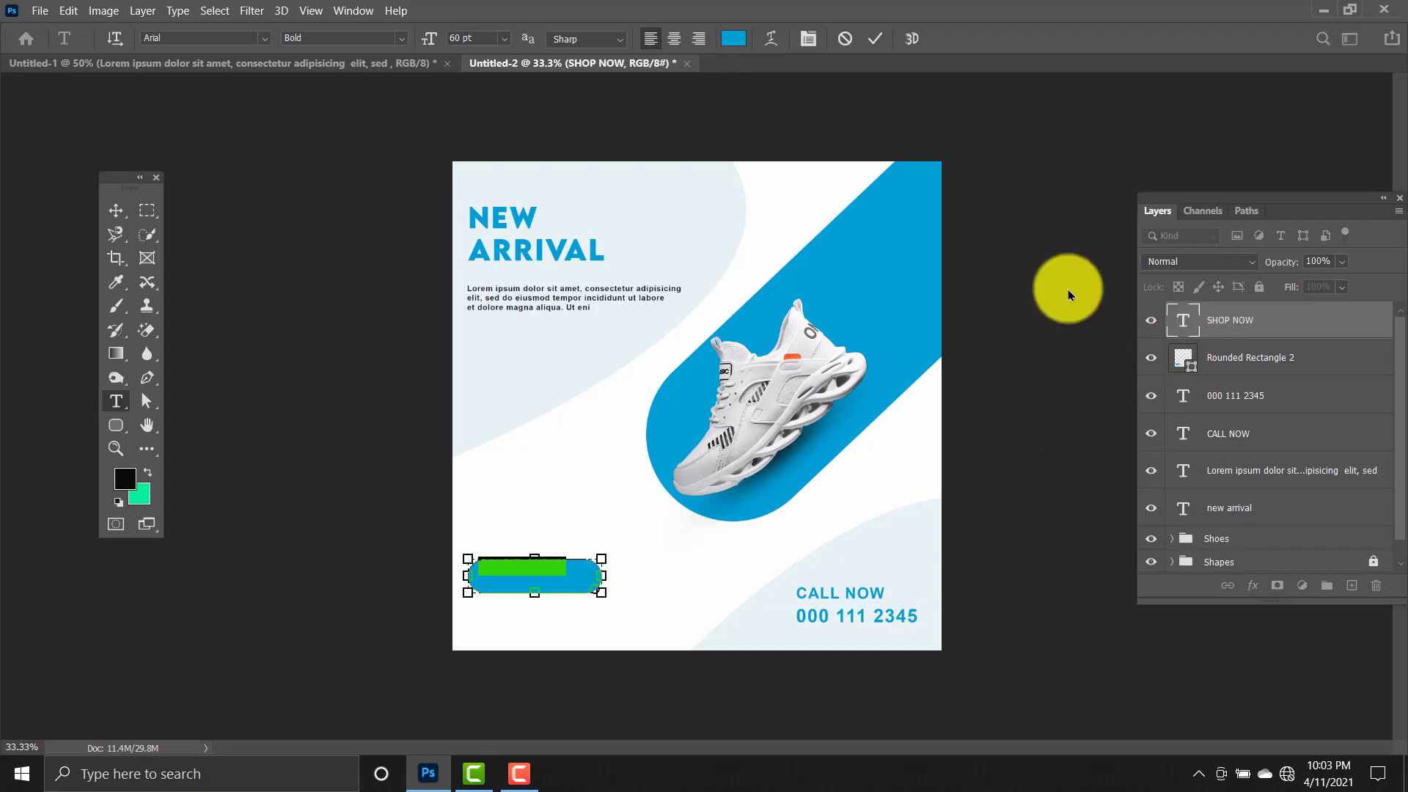
{"action": "left_click", "coordinate": [734, 39]}
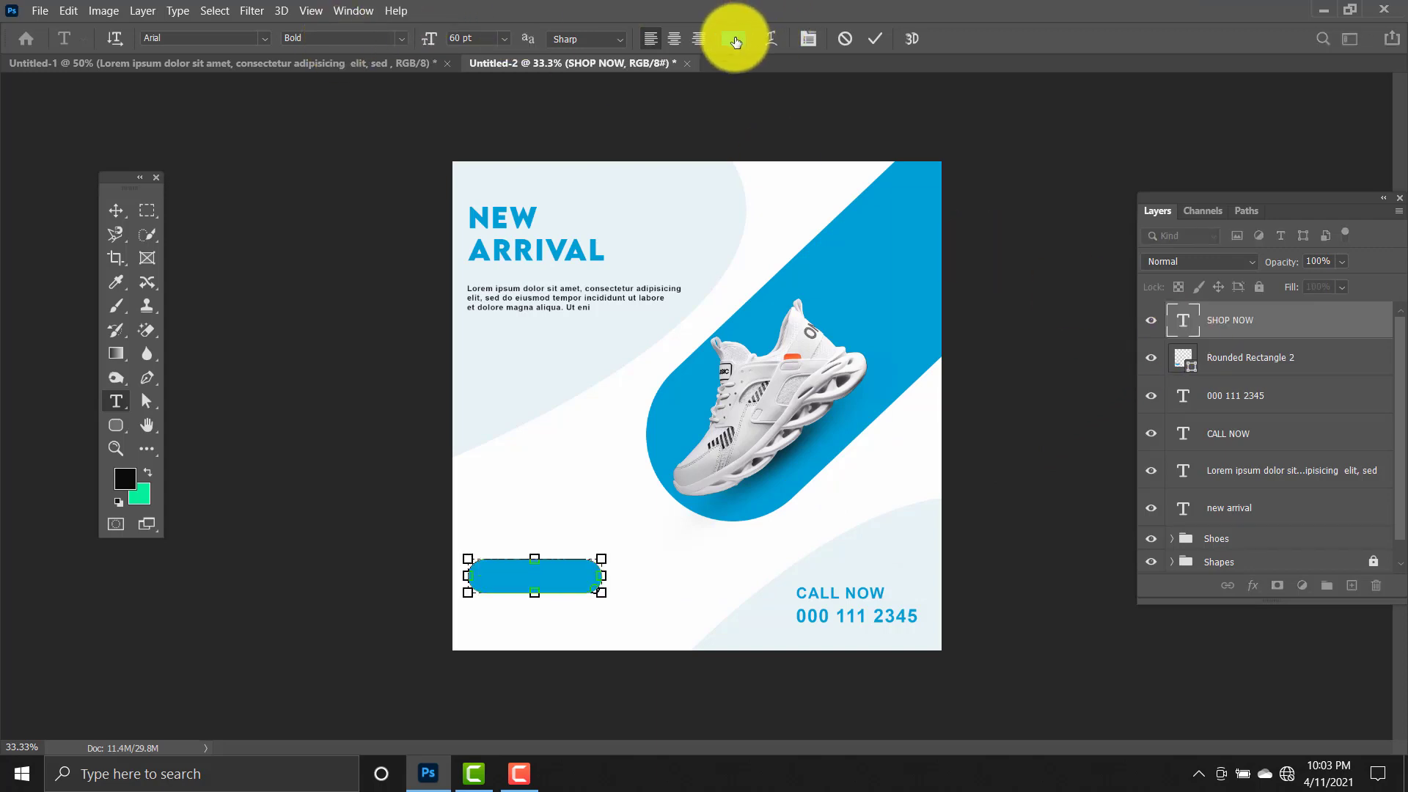
{"action": "left_click", "coordinate": [779, 184]}
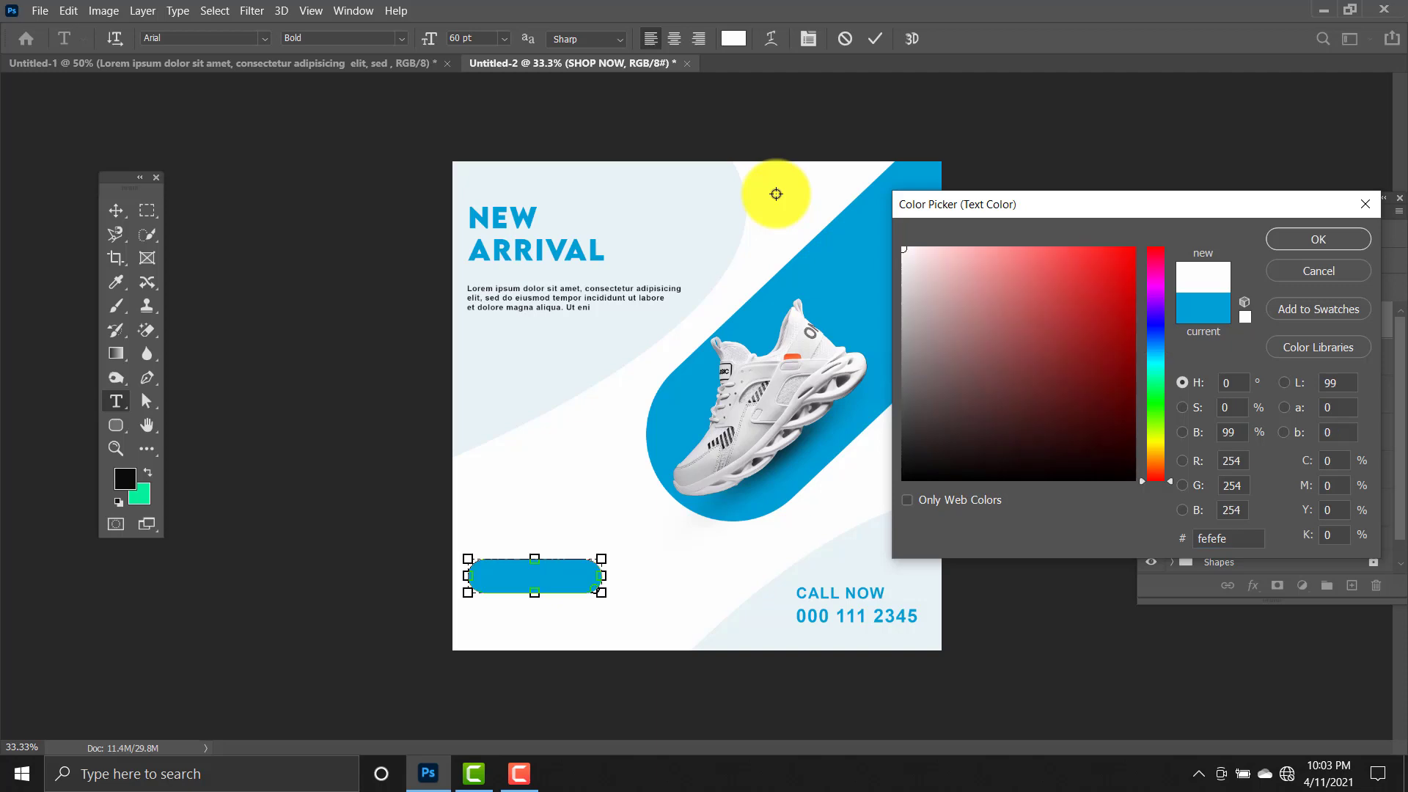
{"action": "left_click", "coordinate": [1305, 249]}
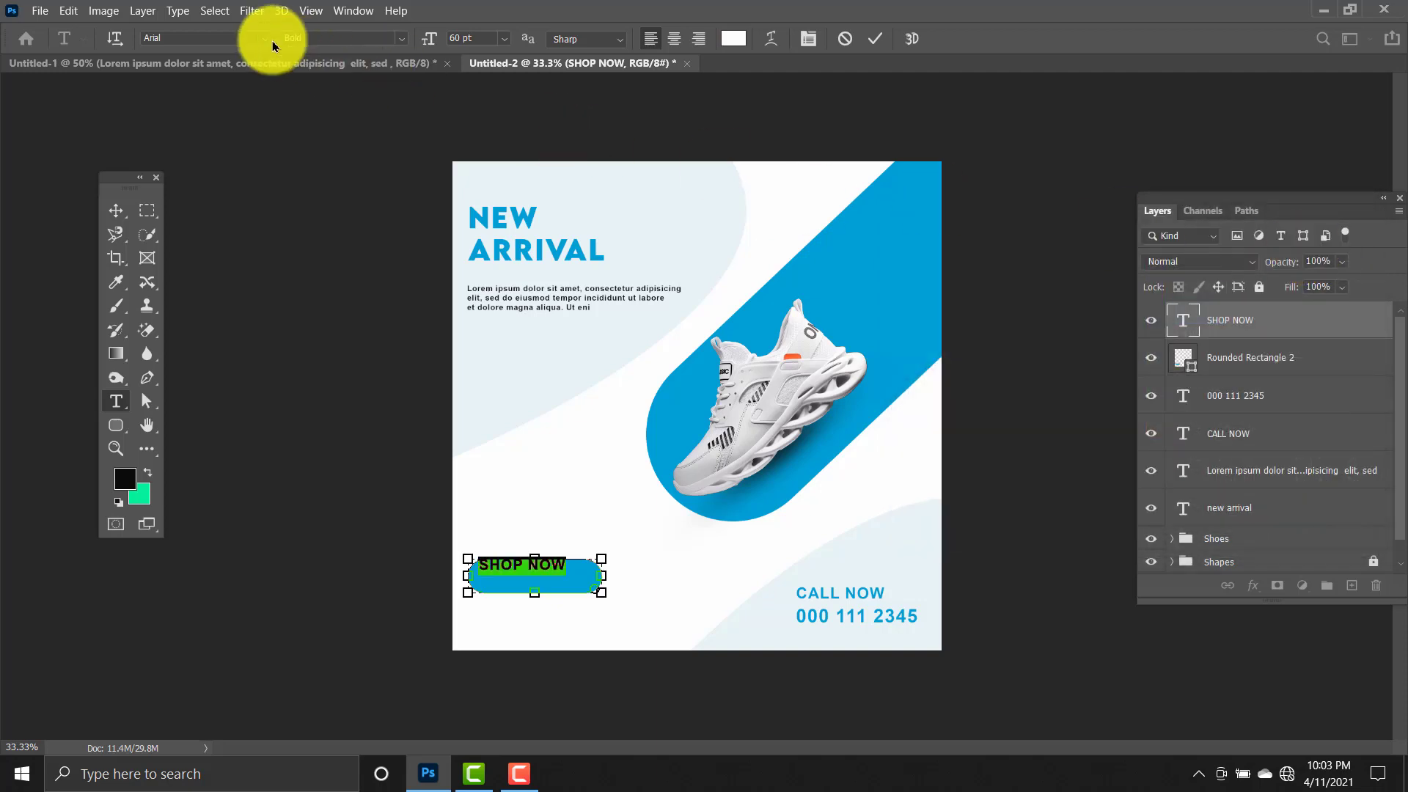
{"action": "left_click", "coordinate": [115, 209]}
{"action": "left_click", "coordinate": [283, 293]}
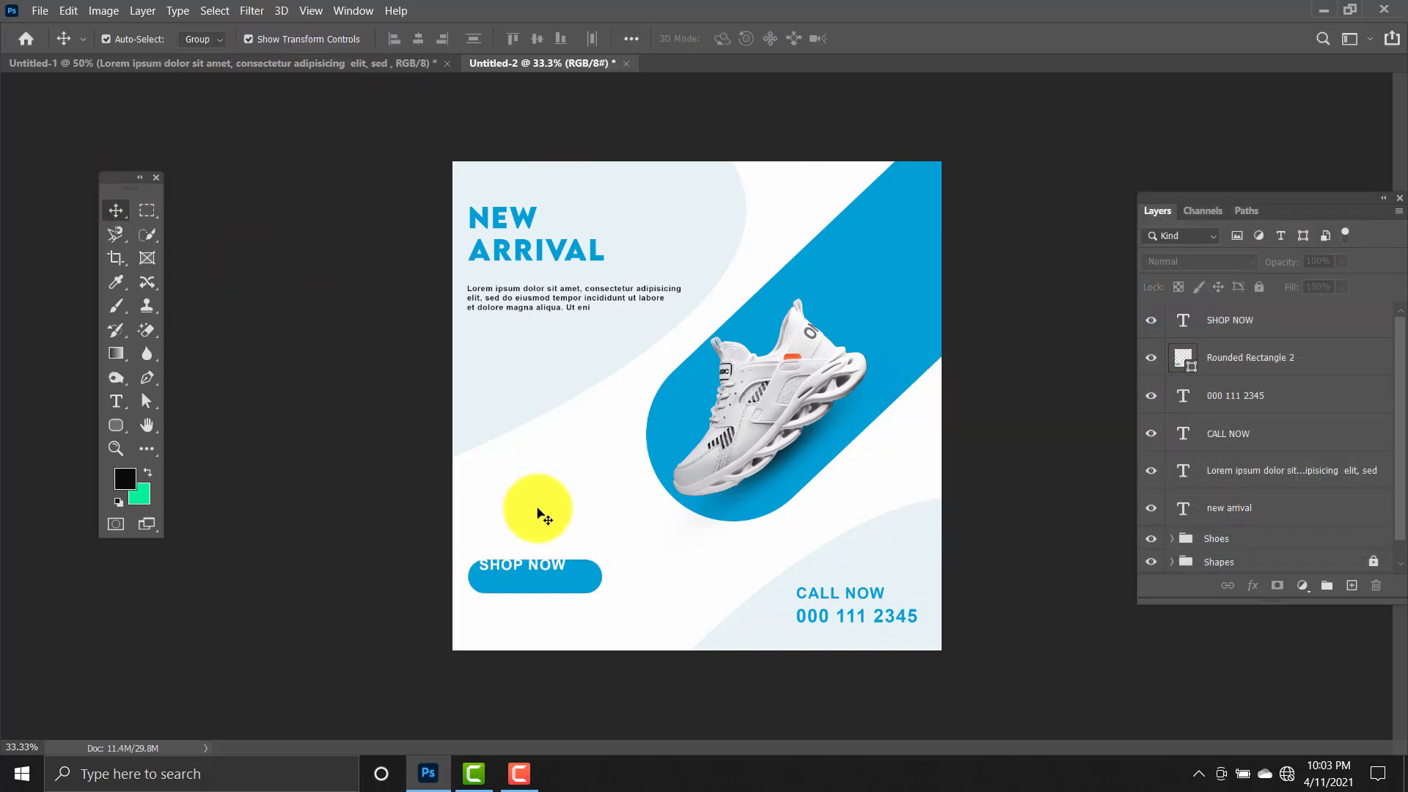
Center the SHOP NOW text inside the blue rounded rectangle and deselect it.
{"action": "left_click", "coordinate": [556, 569]}
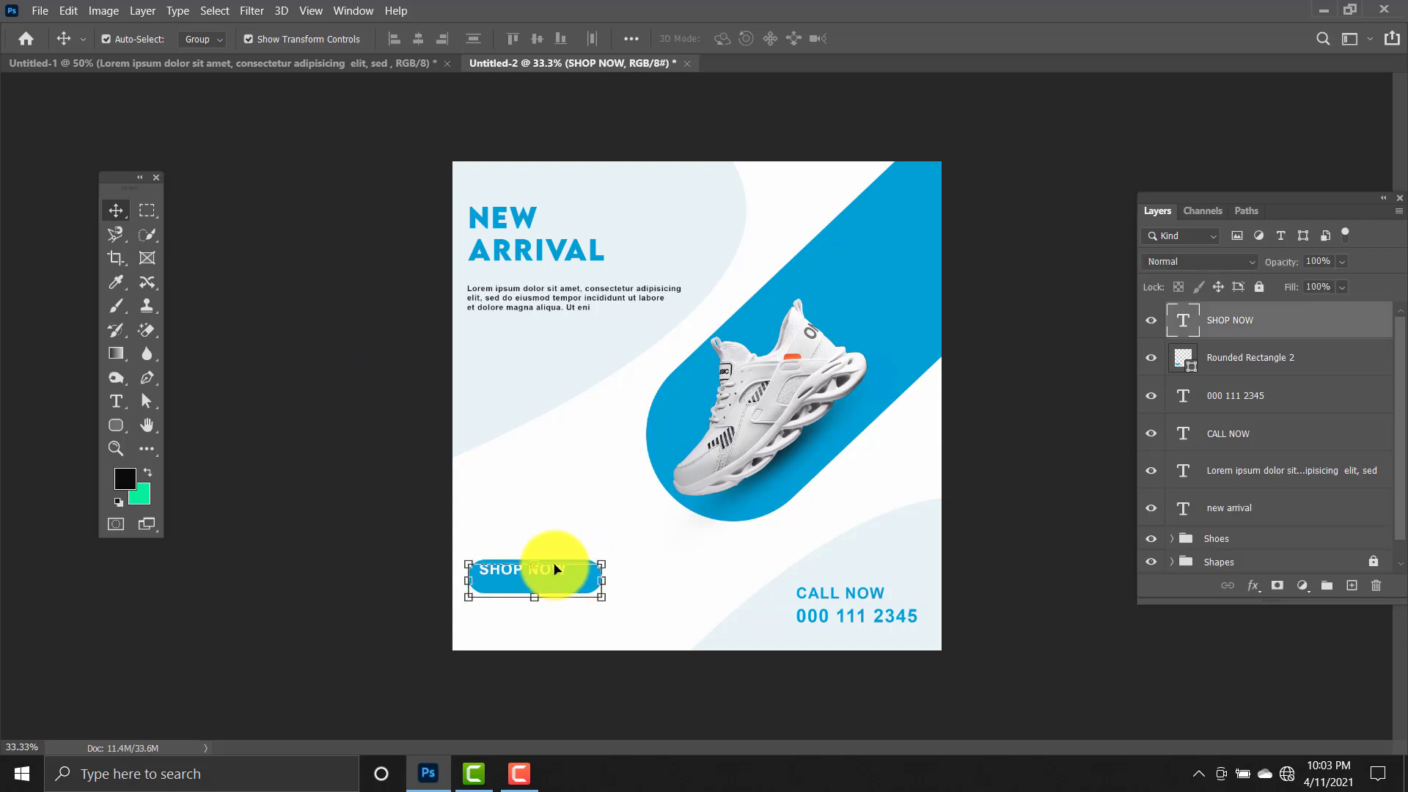
{"action": "left_click_drag", "start_coordinate": [556, 572], "coordinate": [565, 575]}
{"action": "key", "text": "Right"}
{"action": "key", "text": "Right"}
{"action": "key", "text": "Right"}
{"action": "key", "text": "Right"}
{"action": "key", "text": "Right"}
{"action": "key", "text": "Right"}
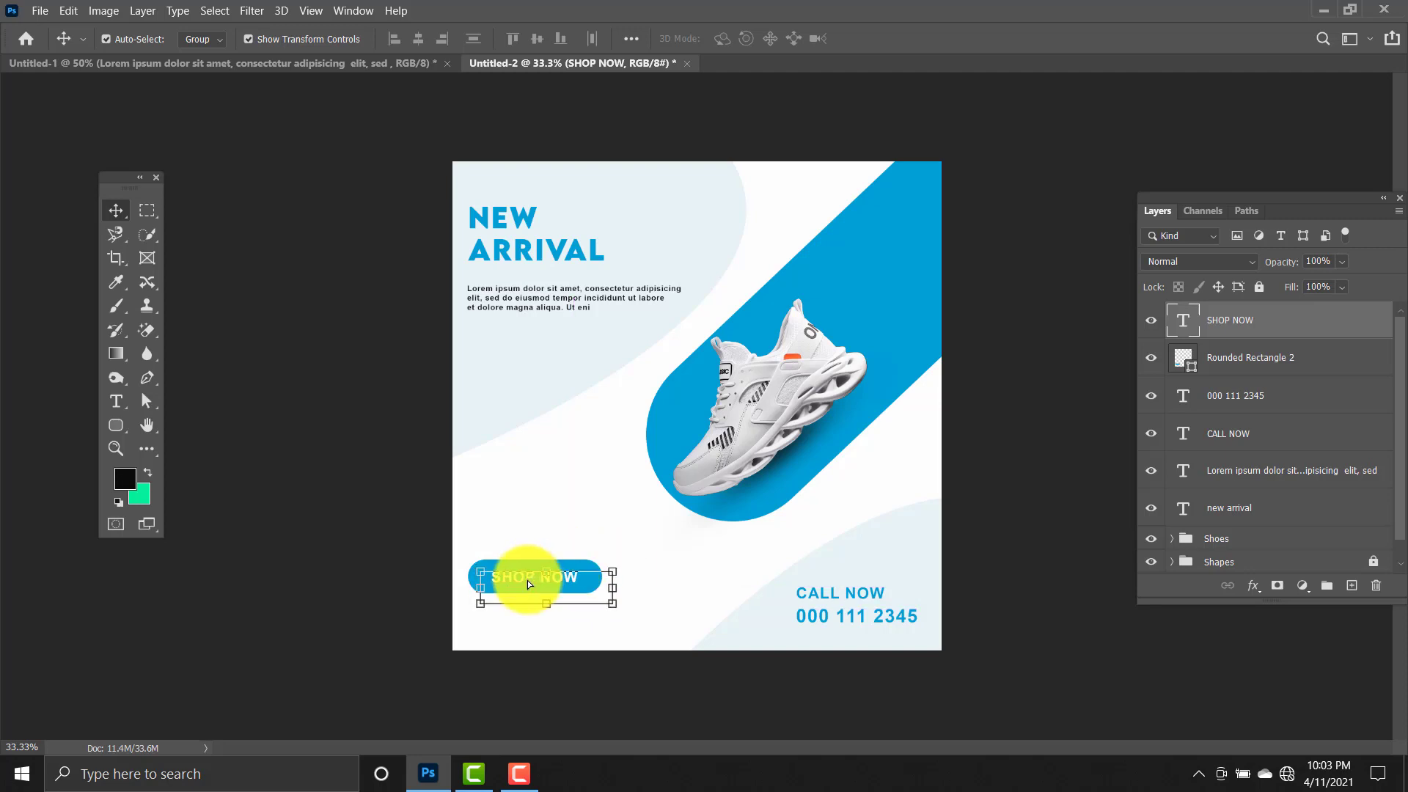
{"action": "left_click", "coordinate": [361, 463]}
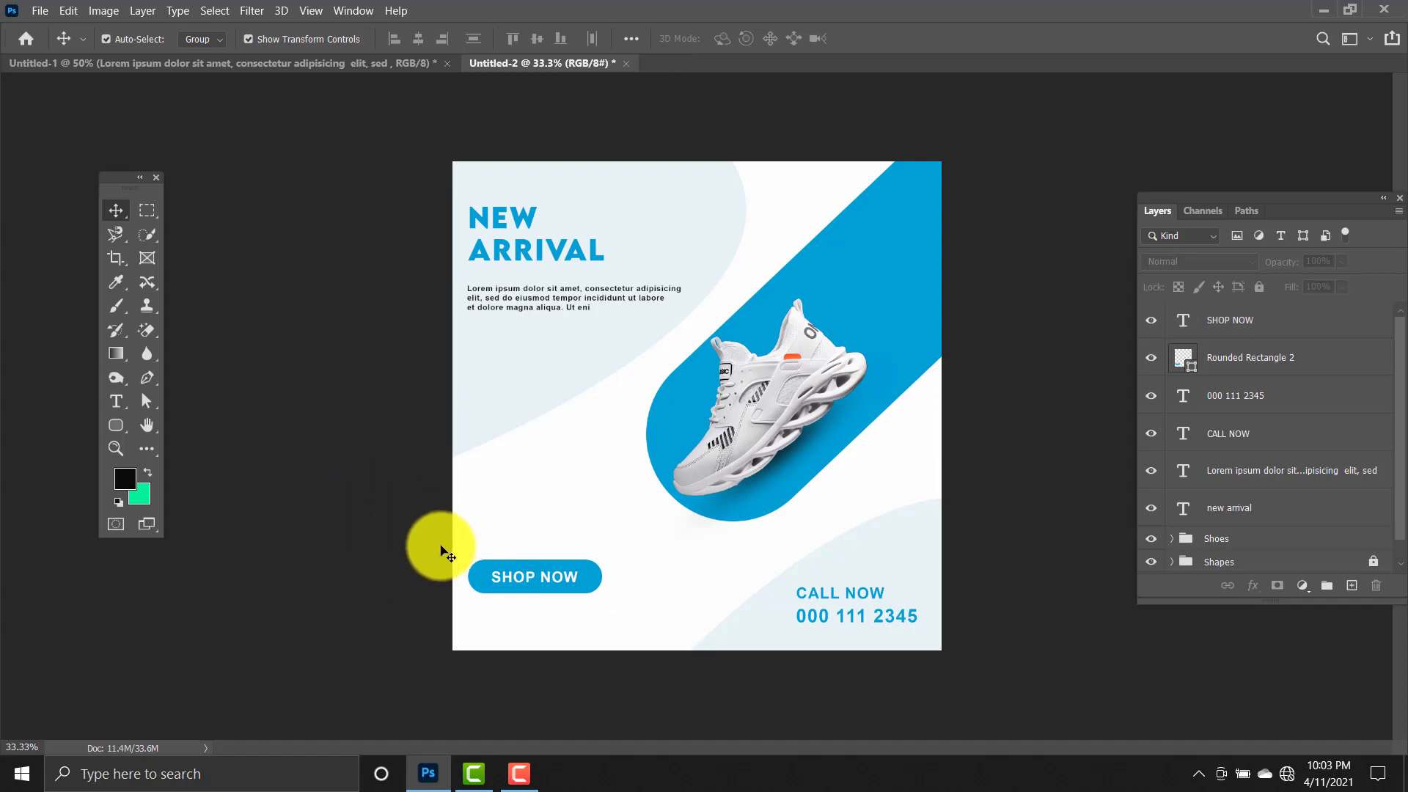